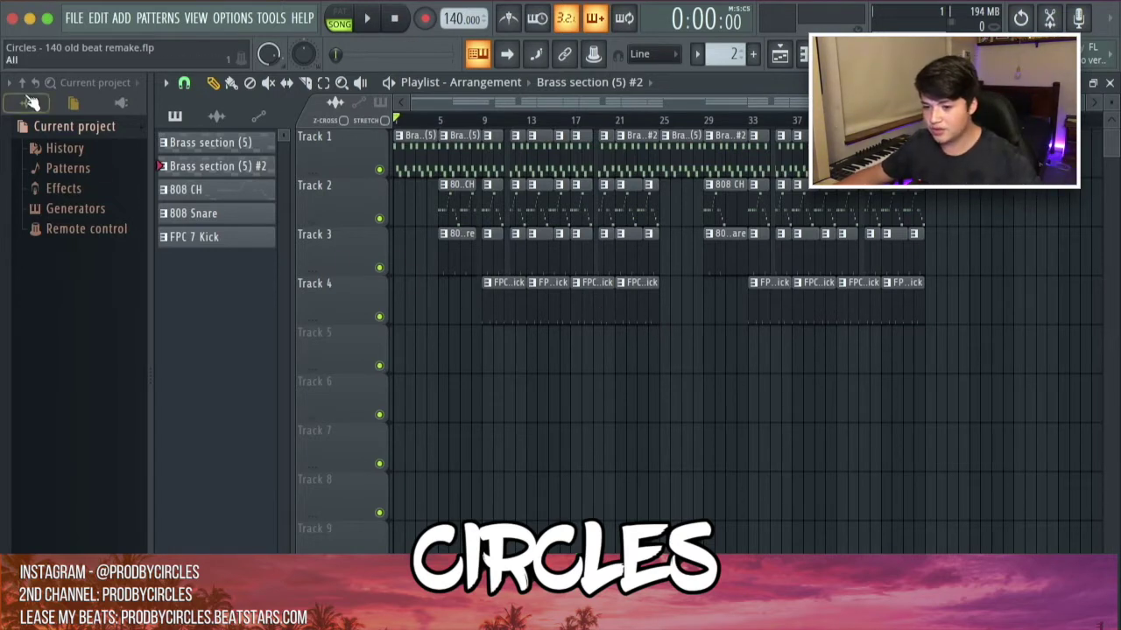
Step: Show all categories in the file browser and collapse the Packs folder
scroll(26, 334, up, 3)
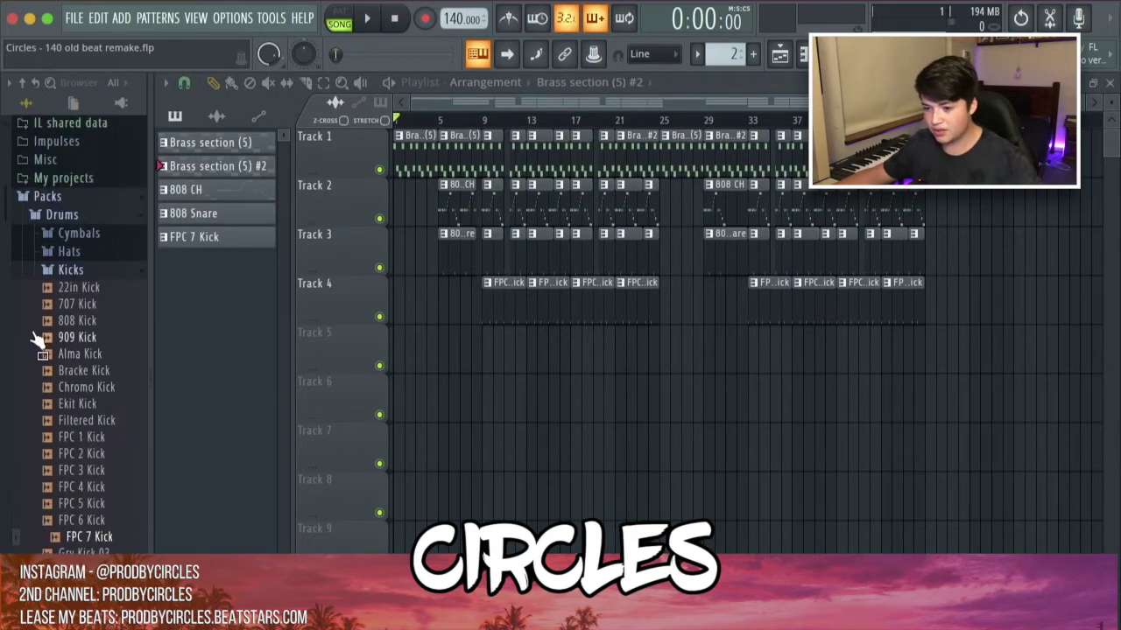
click(86, 200)
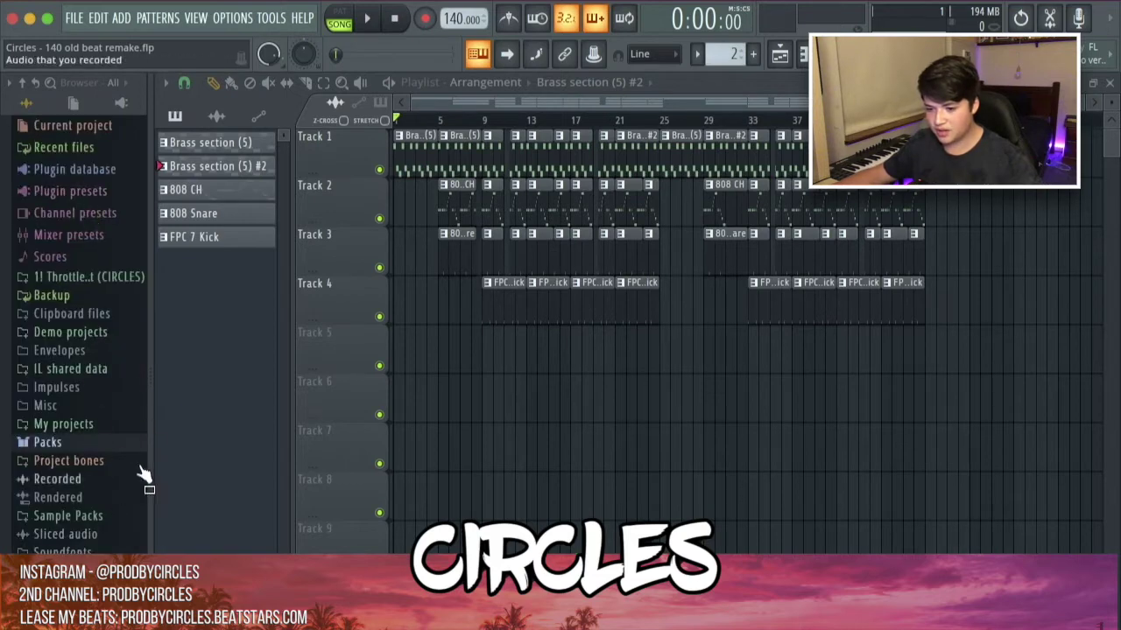
Step: Play the song arrangement from the start and follow the brass, 808 hi-hat, snare and kick clips up to about bar 24
scroll(461, 168, up, 3)
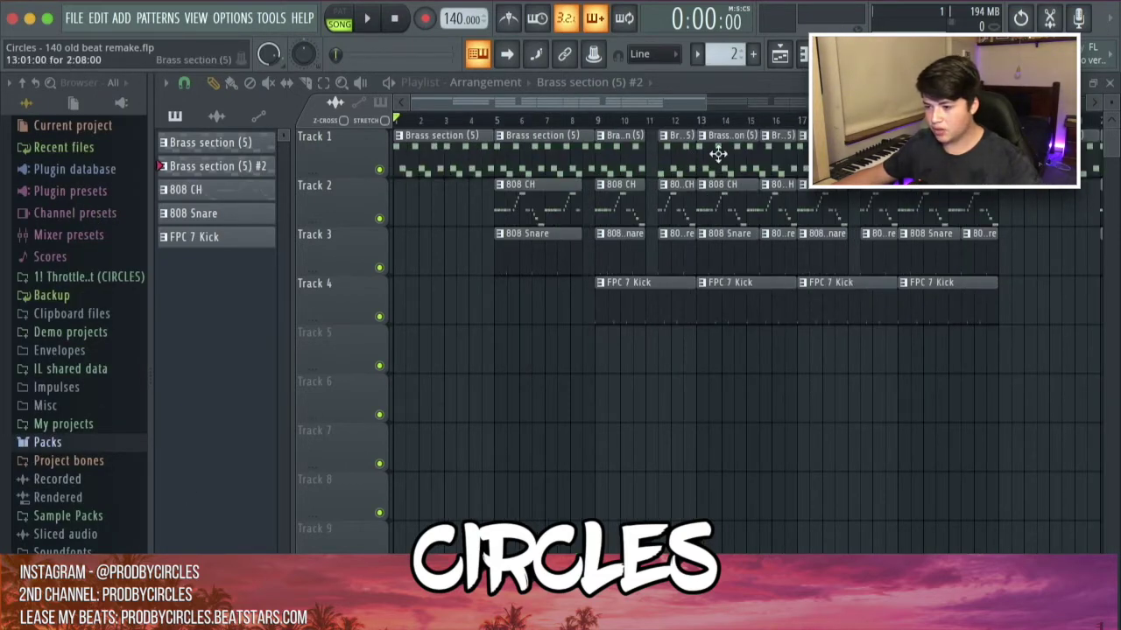
scroll(702, 153, up, 2)
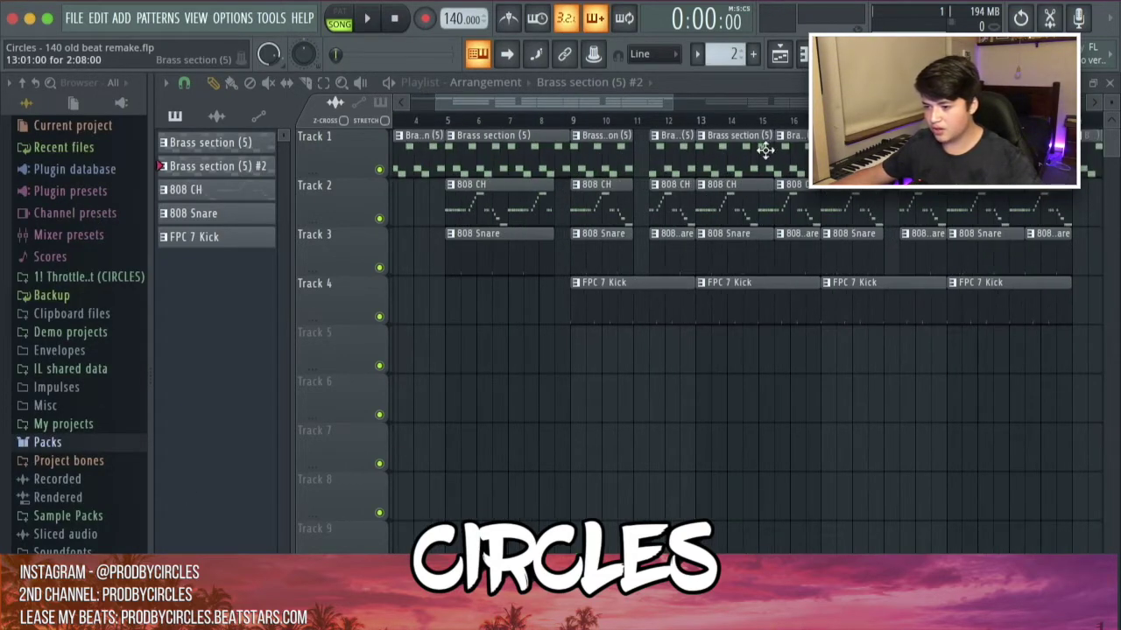
scroll(733, 149, down, 4)
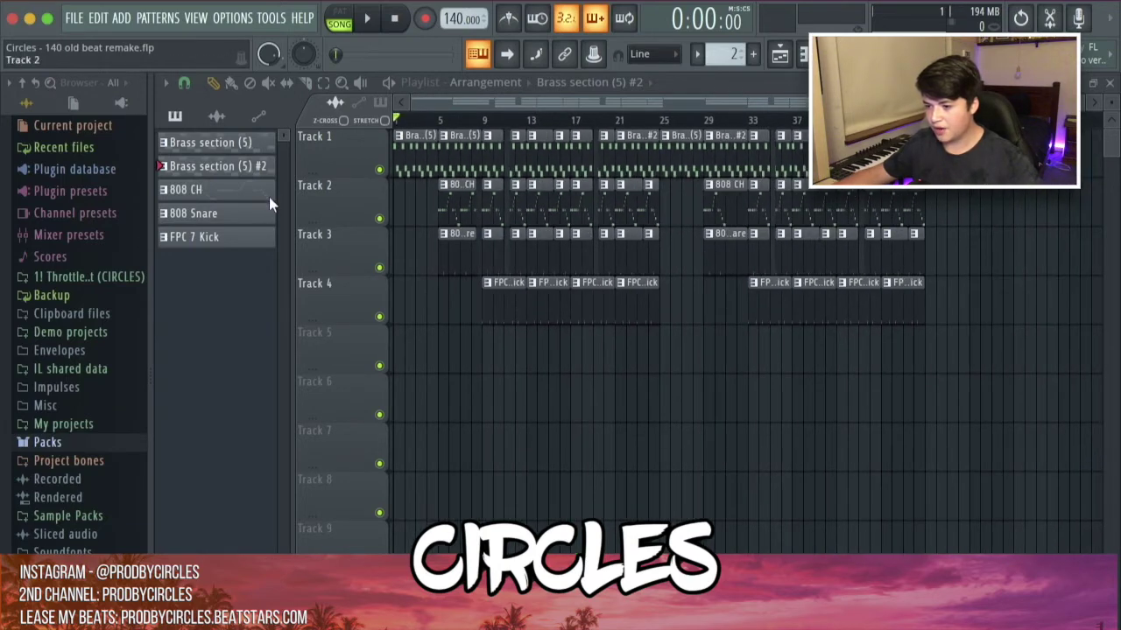
scroll(443, 201, up, 3)
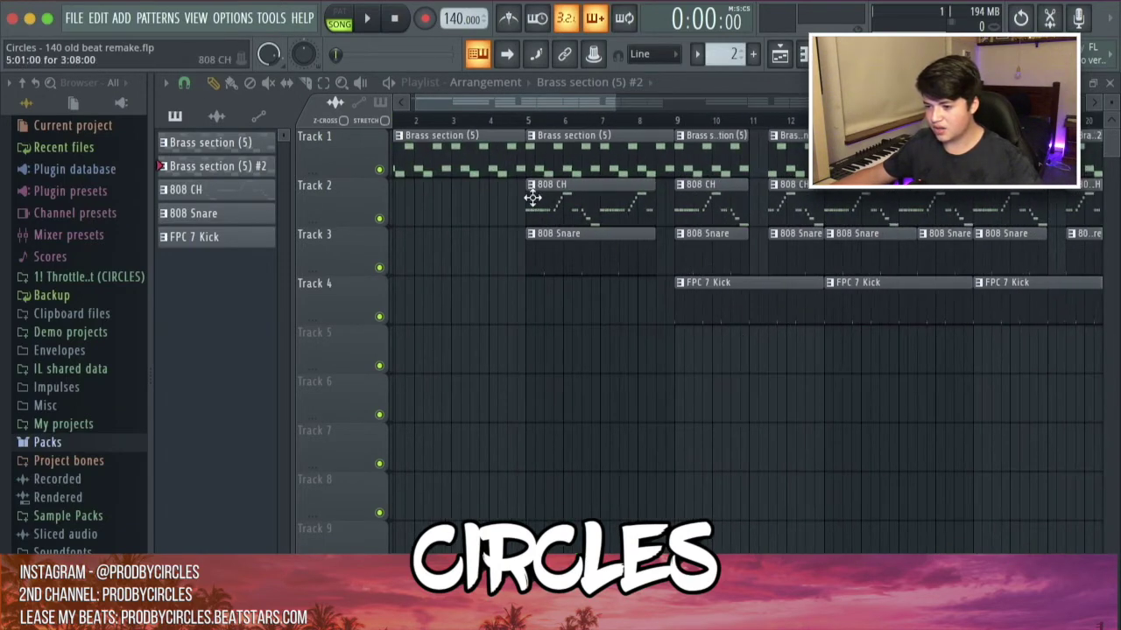
scroll(433, 188, down, 1)
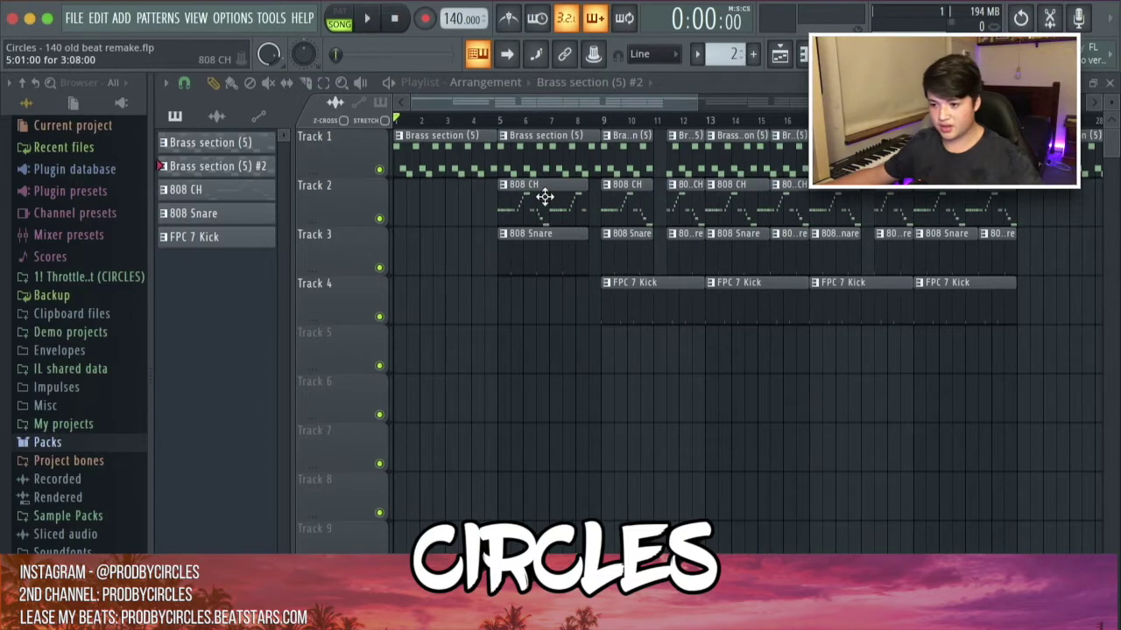
key(space)
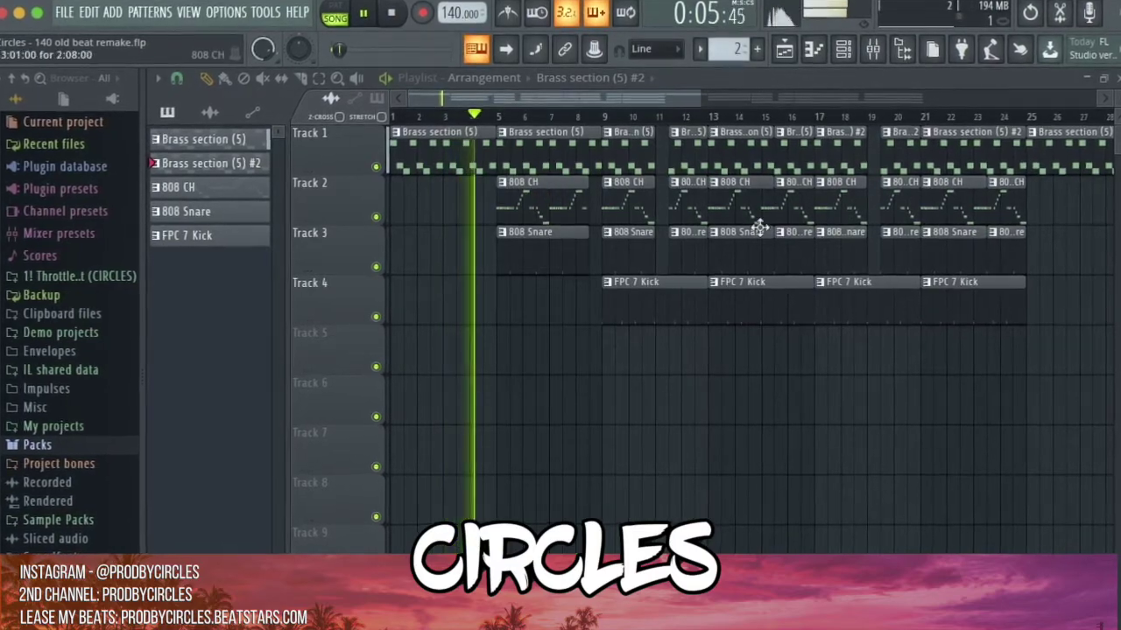
scroll(758, 227, down, 3)
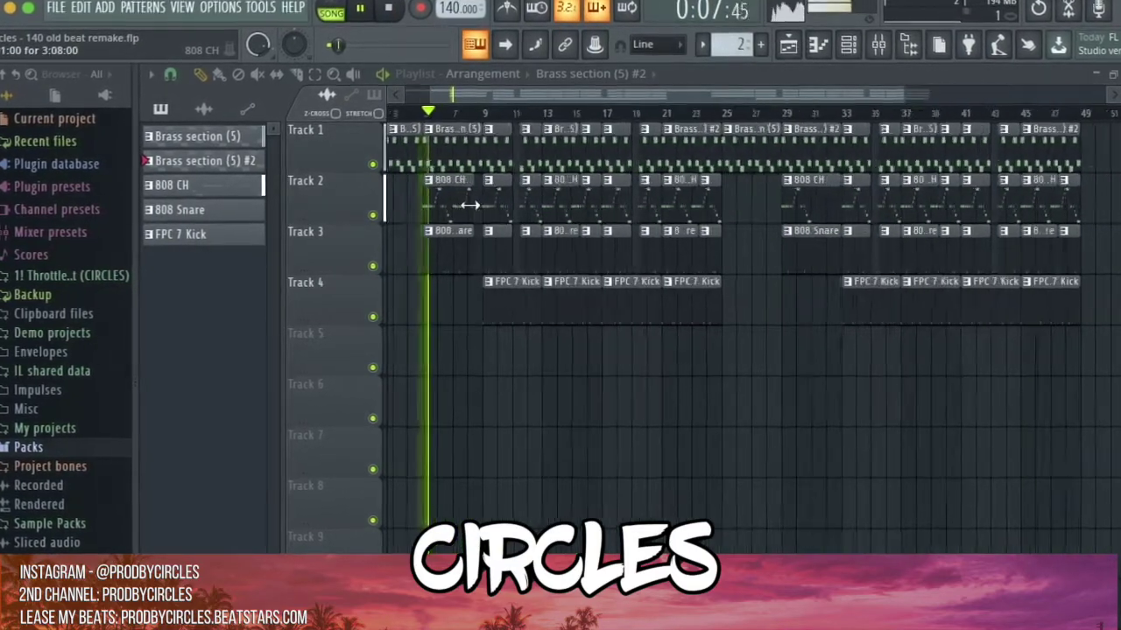
scroll(530, 215, up, 2)
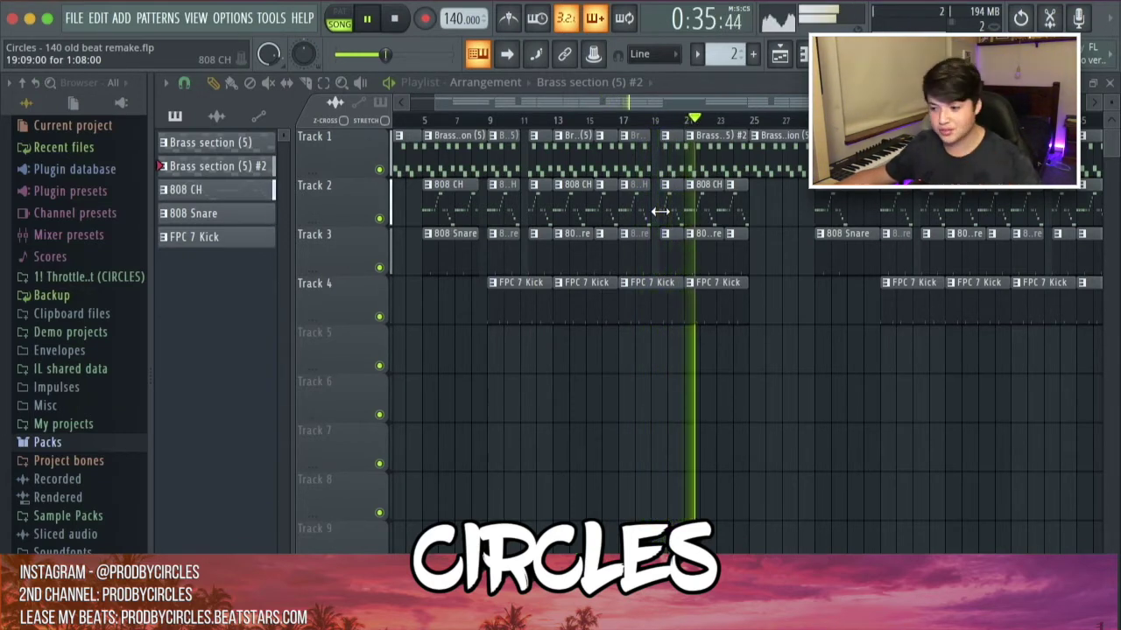
scroll(751, 173, down, 1)
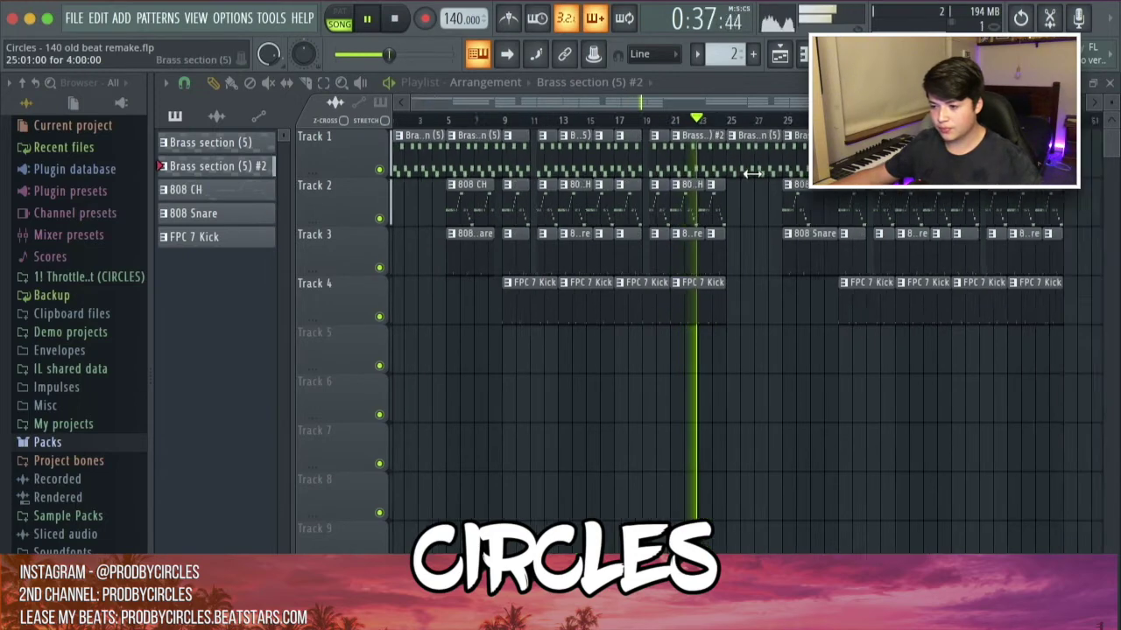
scroll(751, 173, down, 1)
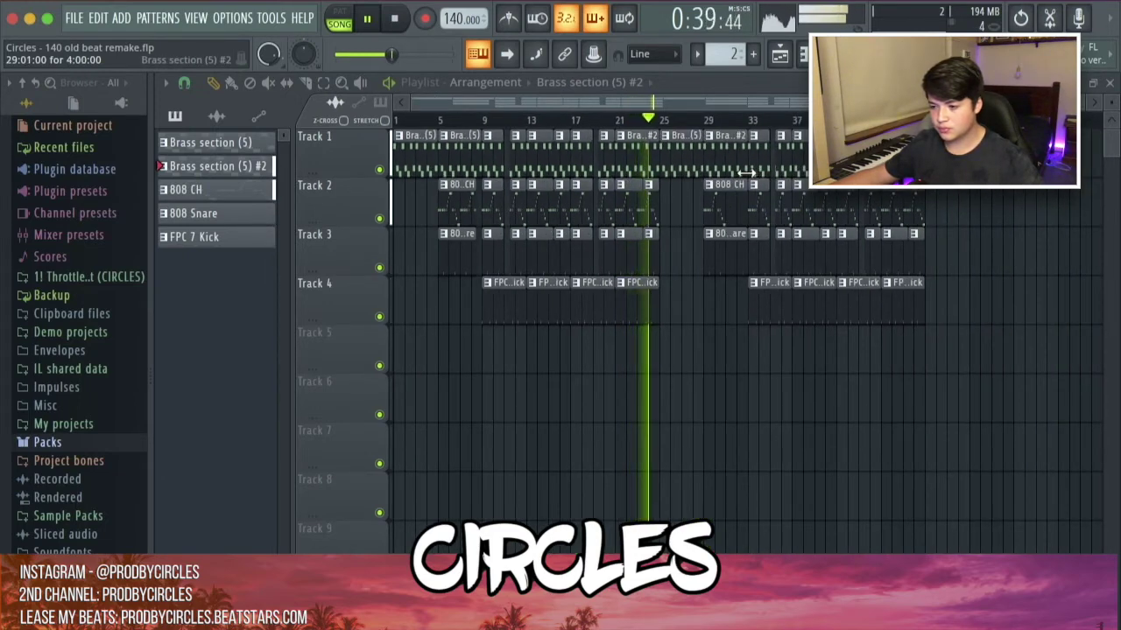
scroll(745, 173, up, 2)
key(space)
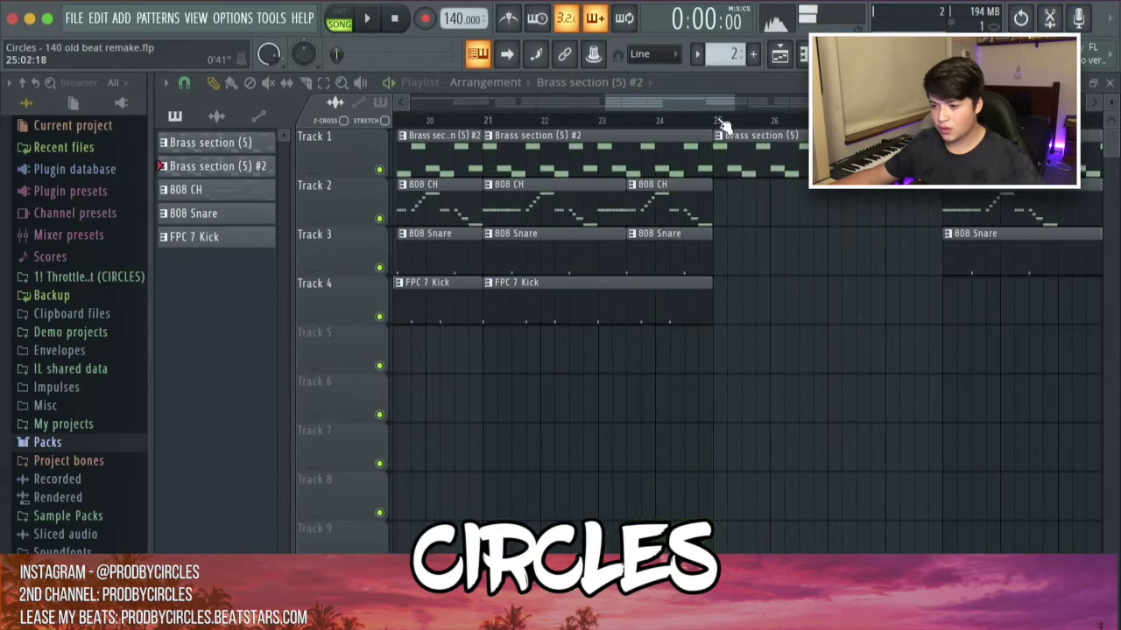
Step: Place the playhead at bar 25 and examine the arrangement's second section from there onward
click(718, 122)
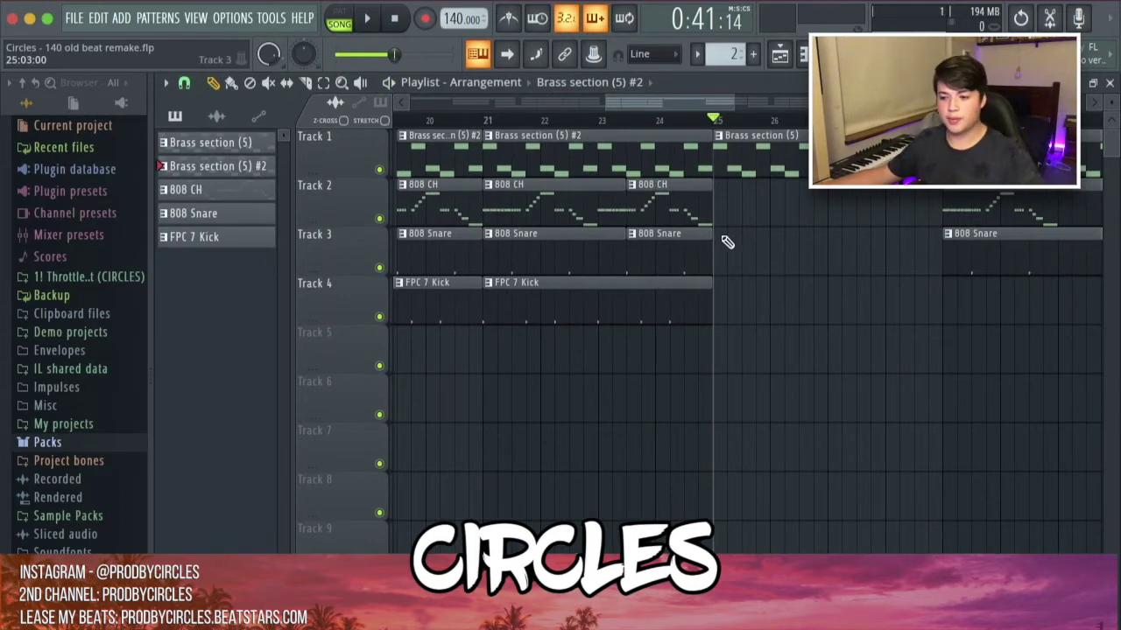
scroll(727, 242, down, 2)
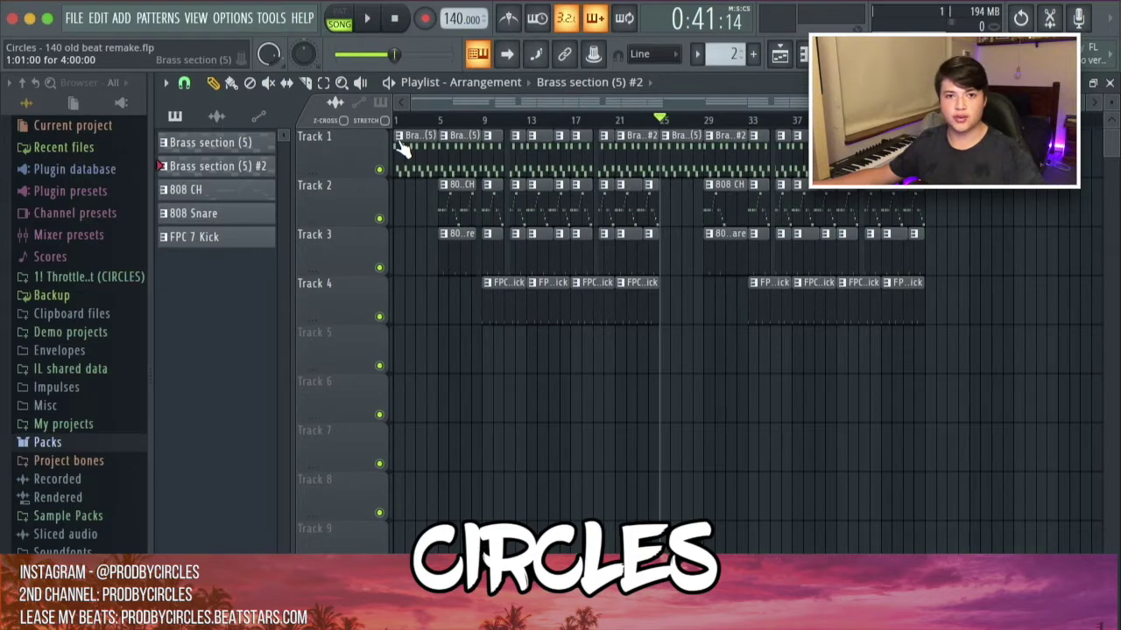
double_click(727, 215)
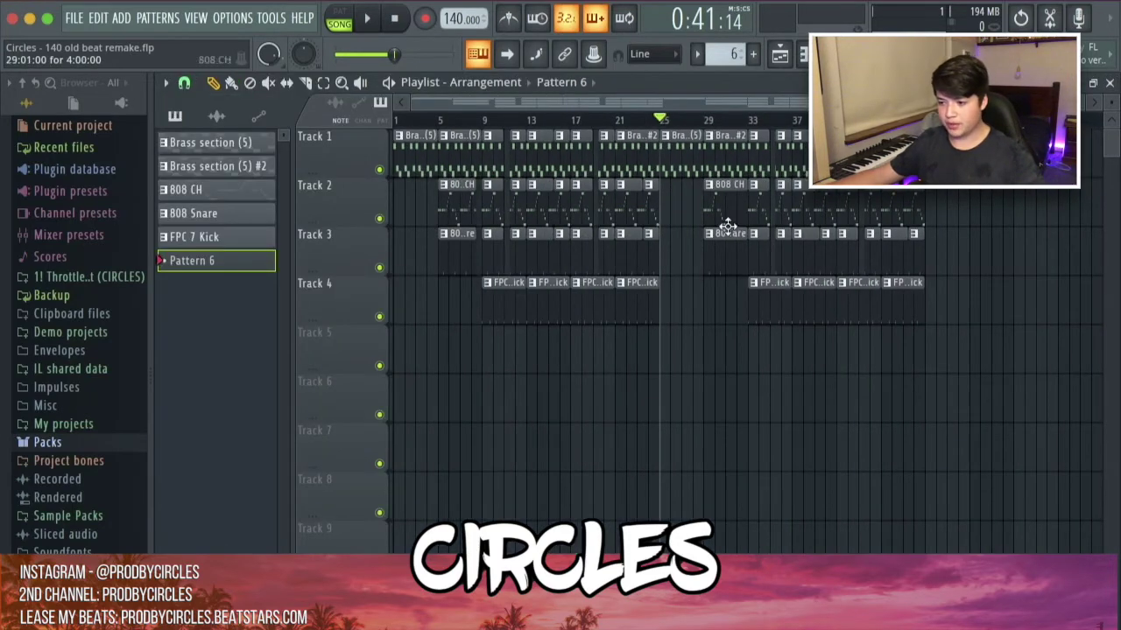
scroll(836, 203, up, 5)
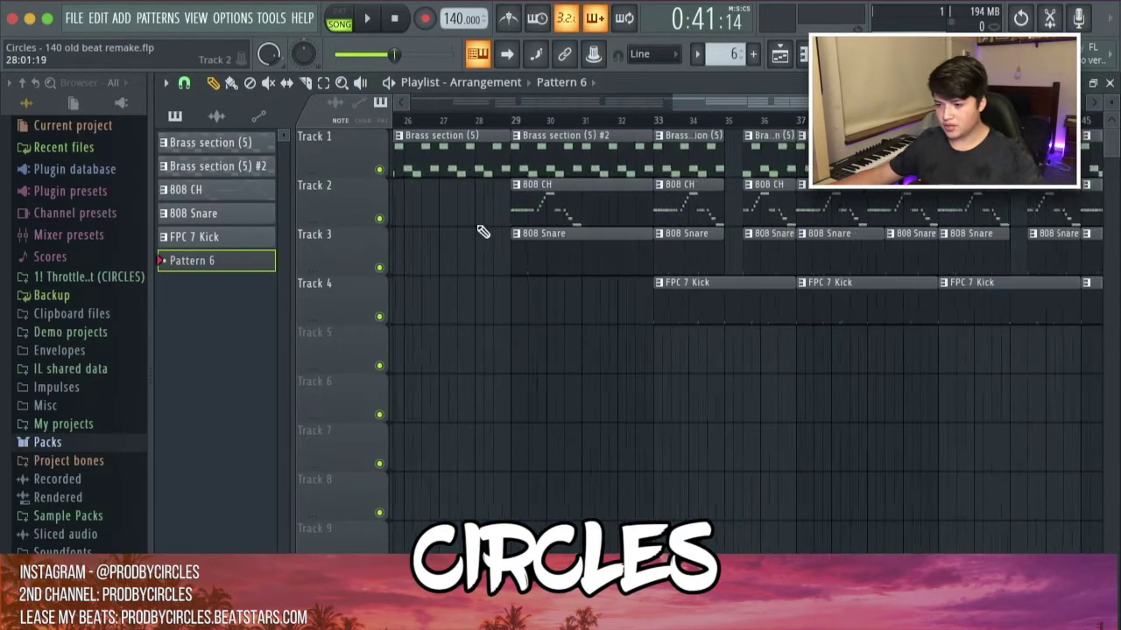
scroll(517, 220, down, 5)
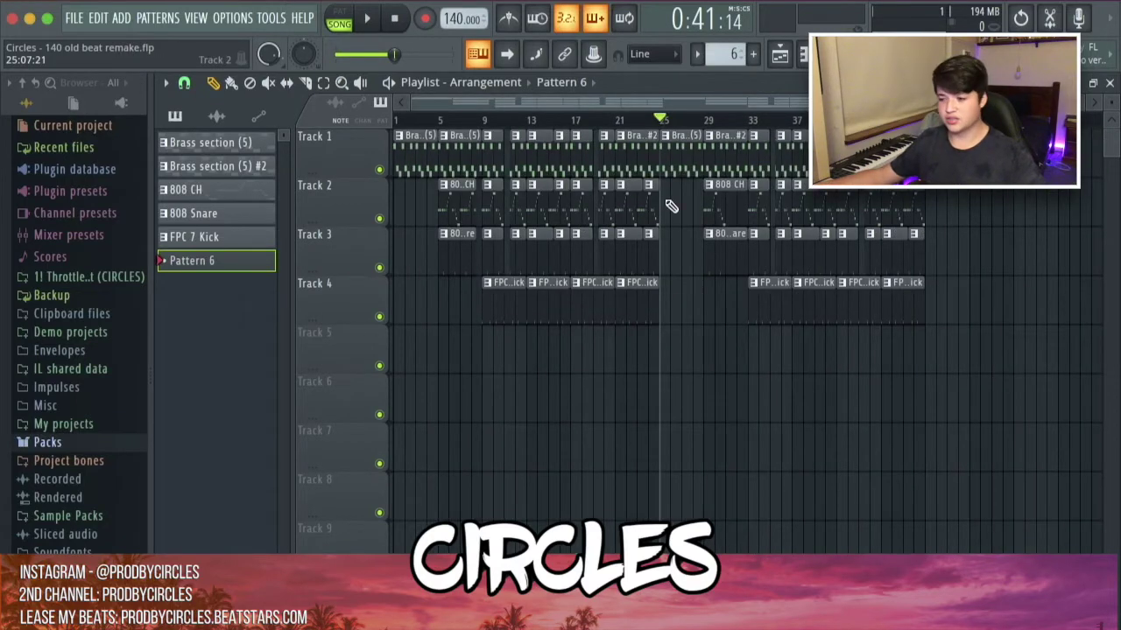
scroll(687, 211, up, 2)
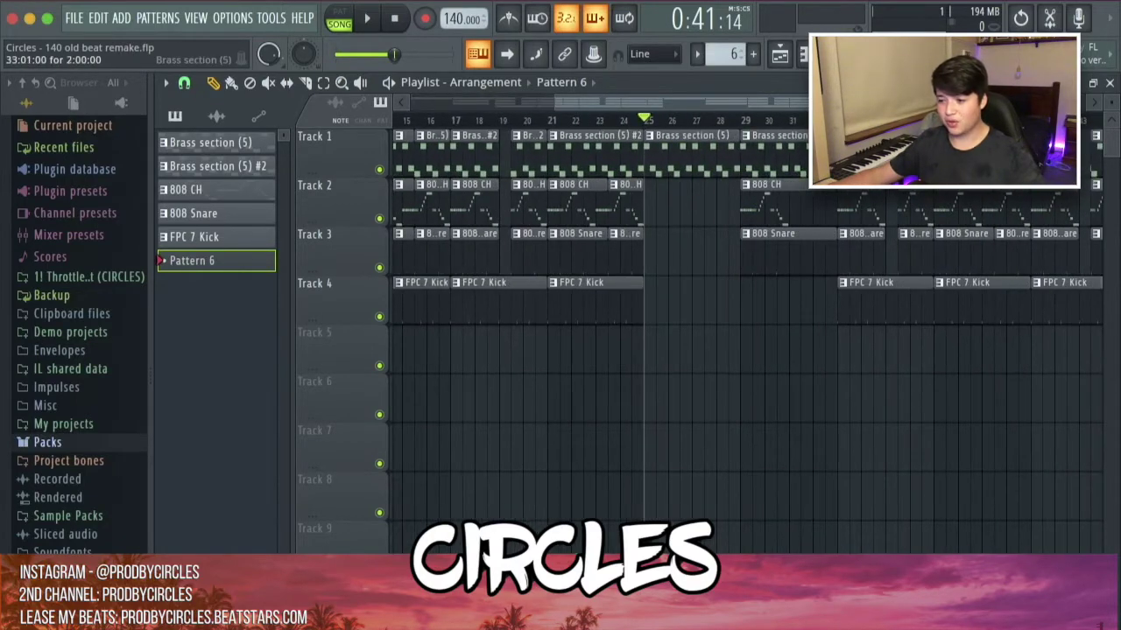
scroll(782, 216, down, 3)
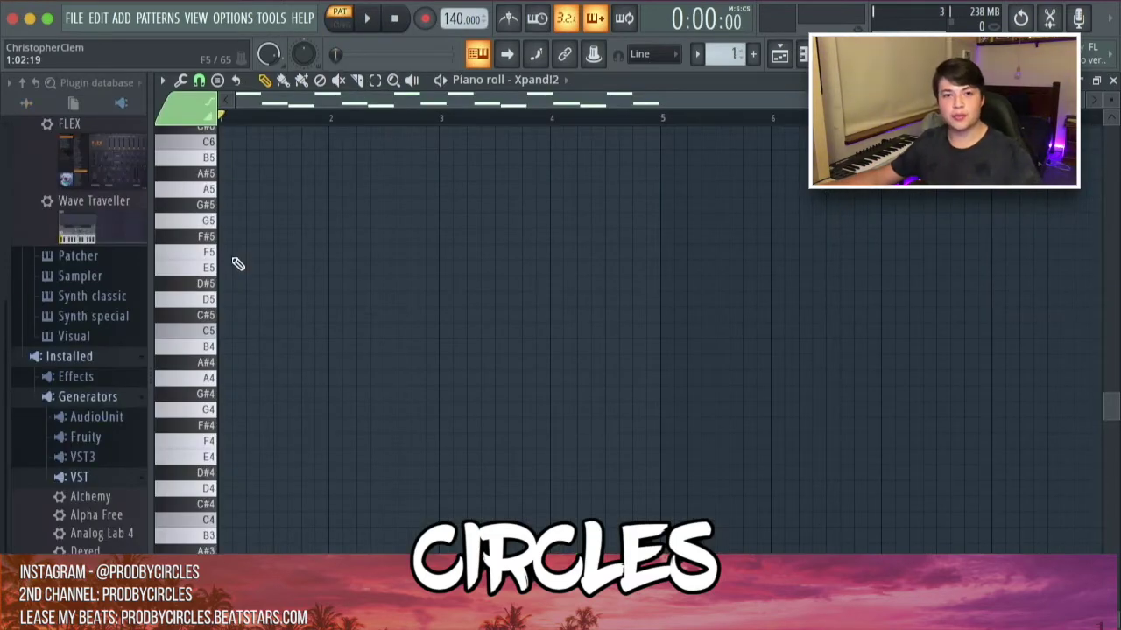
Step: Set the piano roll snap to 1/2 beat and draw a one-beat A4 note at the start of bar 1
click(199, 80)
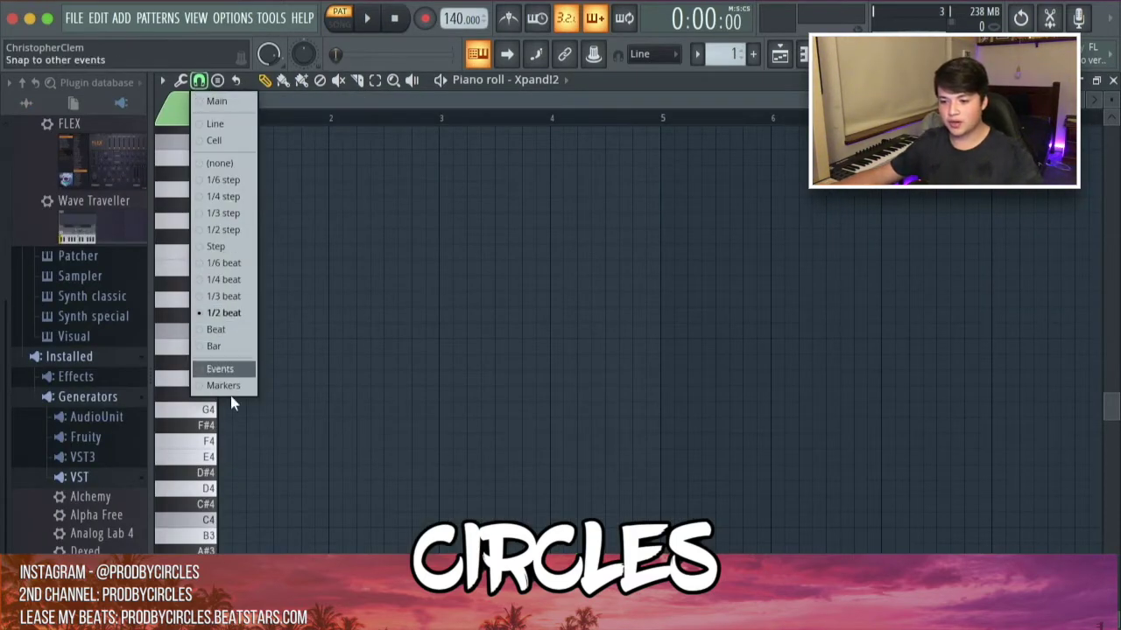
click(211, 313)
scroll(254, 342, up, 3)
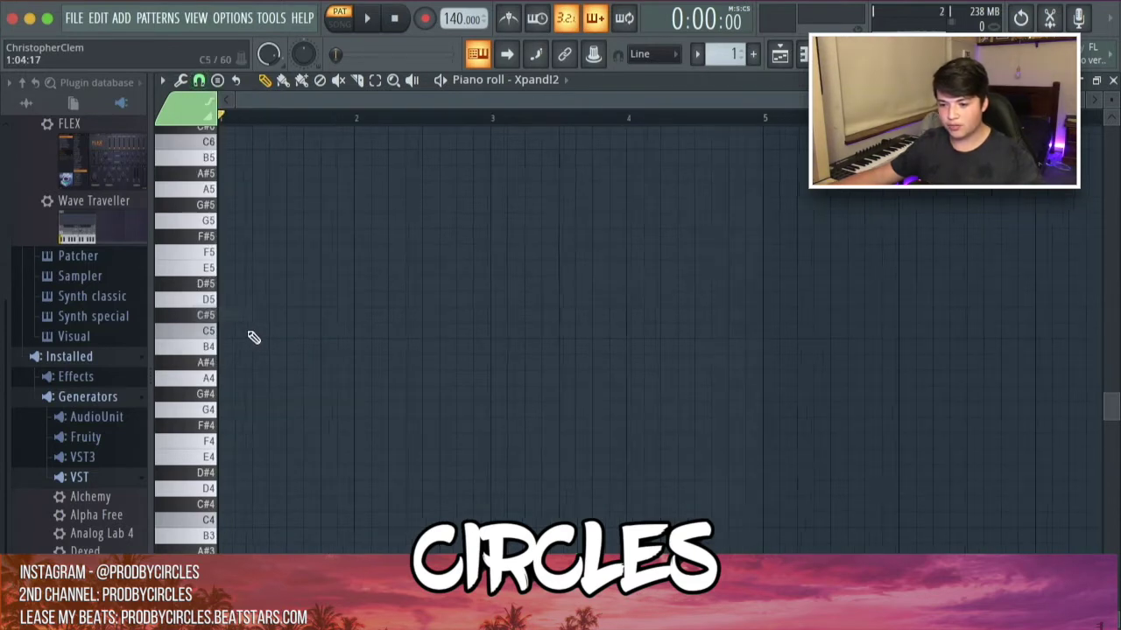
click(232, 377)
drag(270, 377, 340, 377)
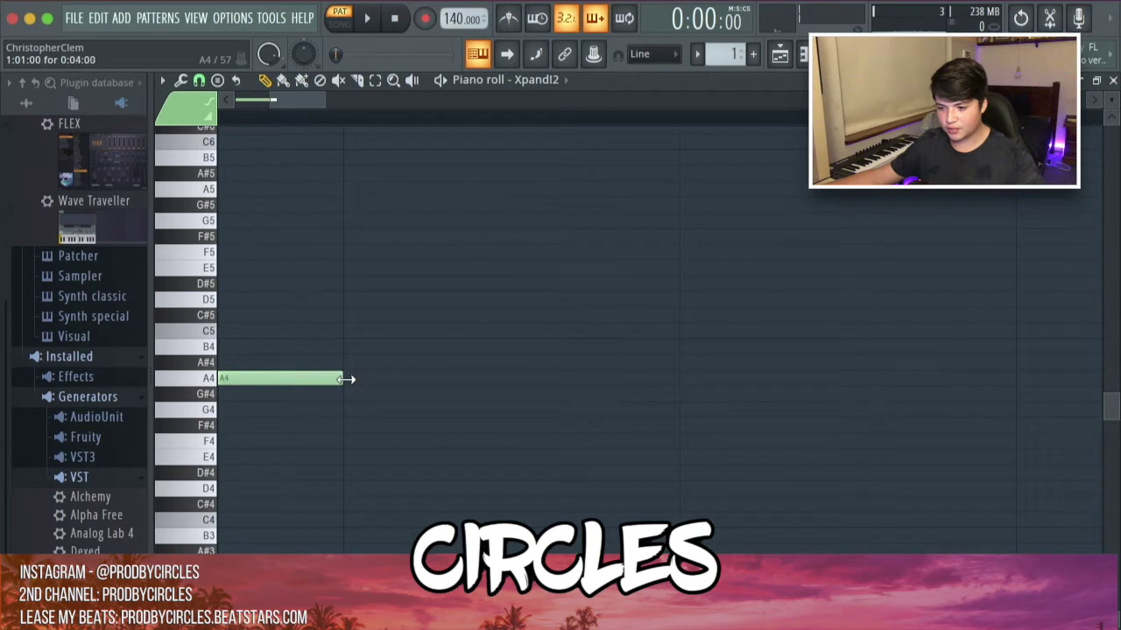
scroll(263, 376, down, 3)
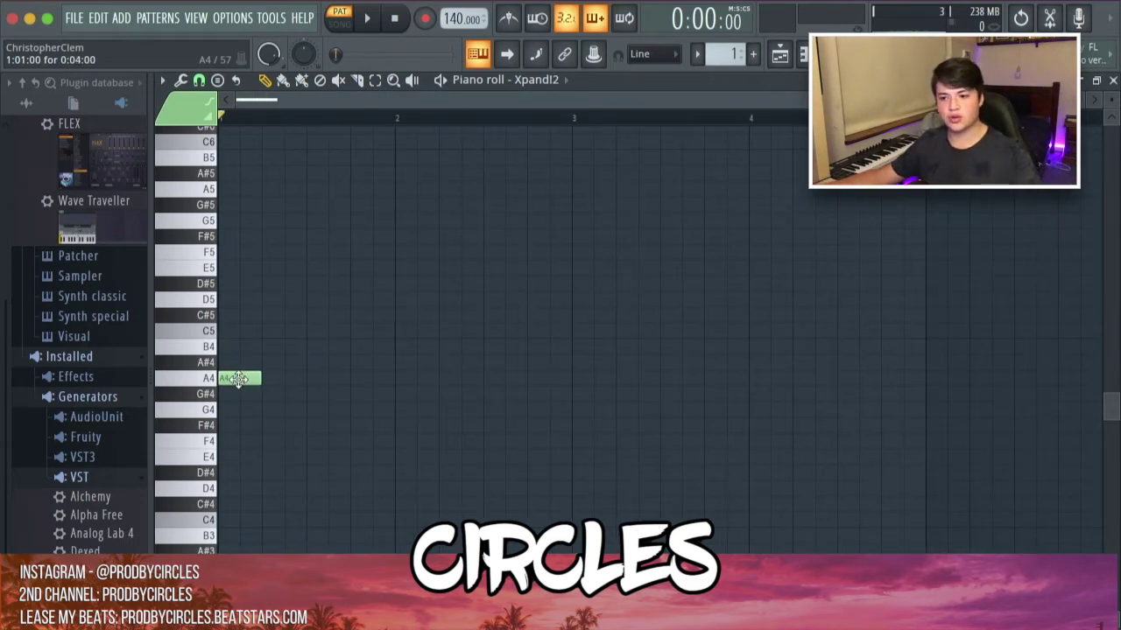
scroll(232, 376, up, 3)
scroll(225, 372, down, 1)
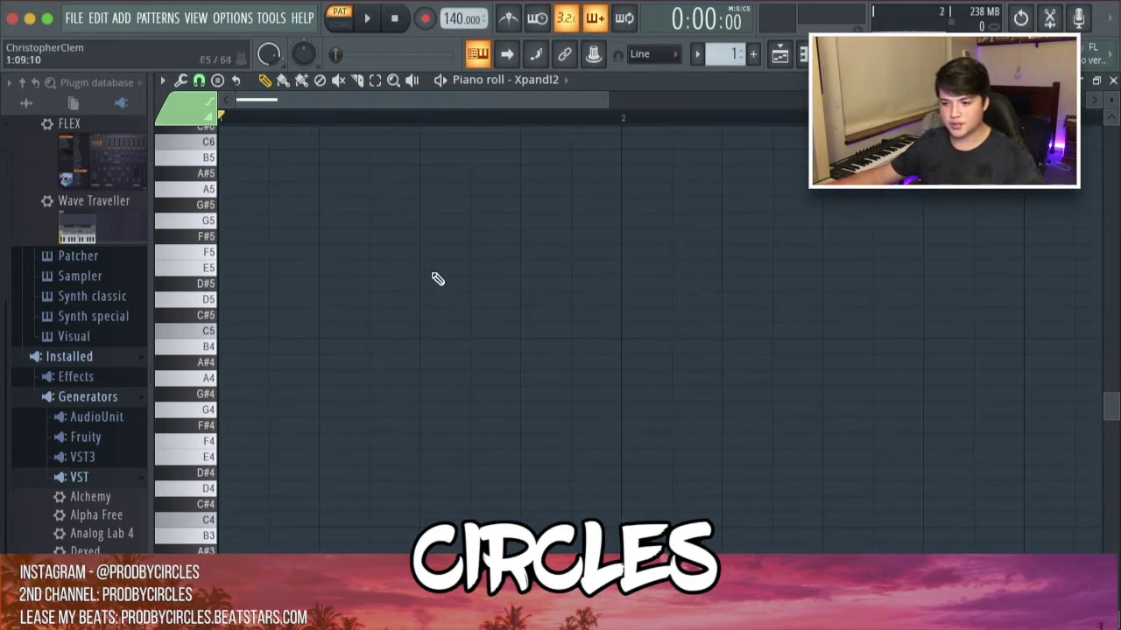
scroll(270, 277, up, 3)
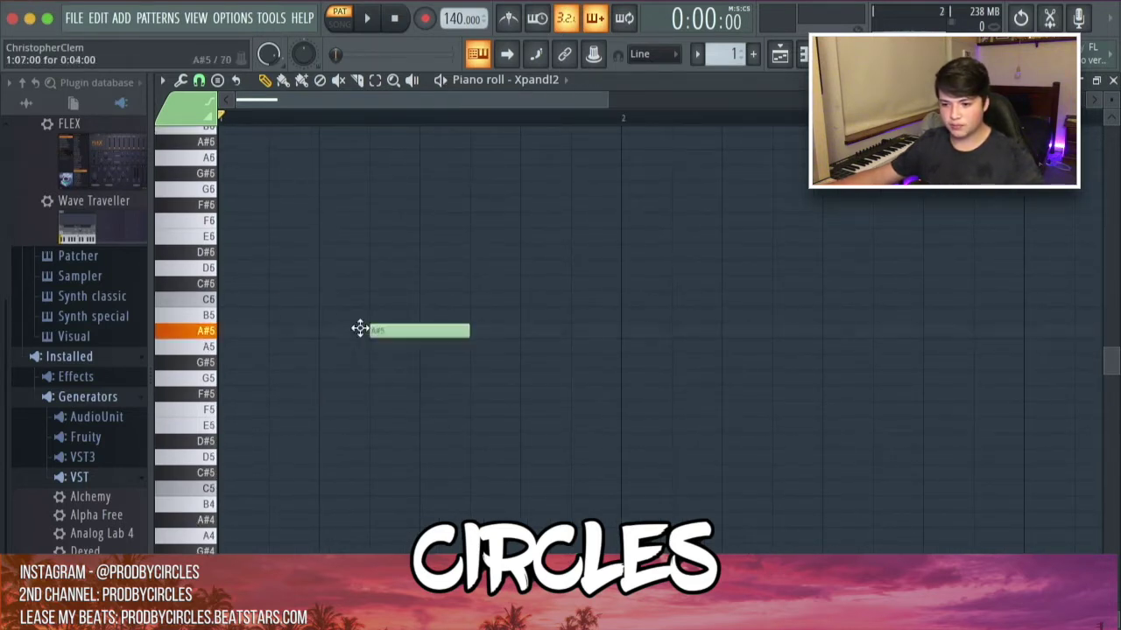
click(251, 330)
right_click(270, 324)
scroll(320, 380, down, 3)
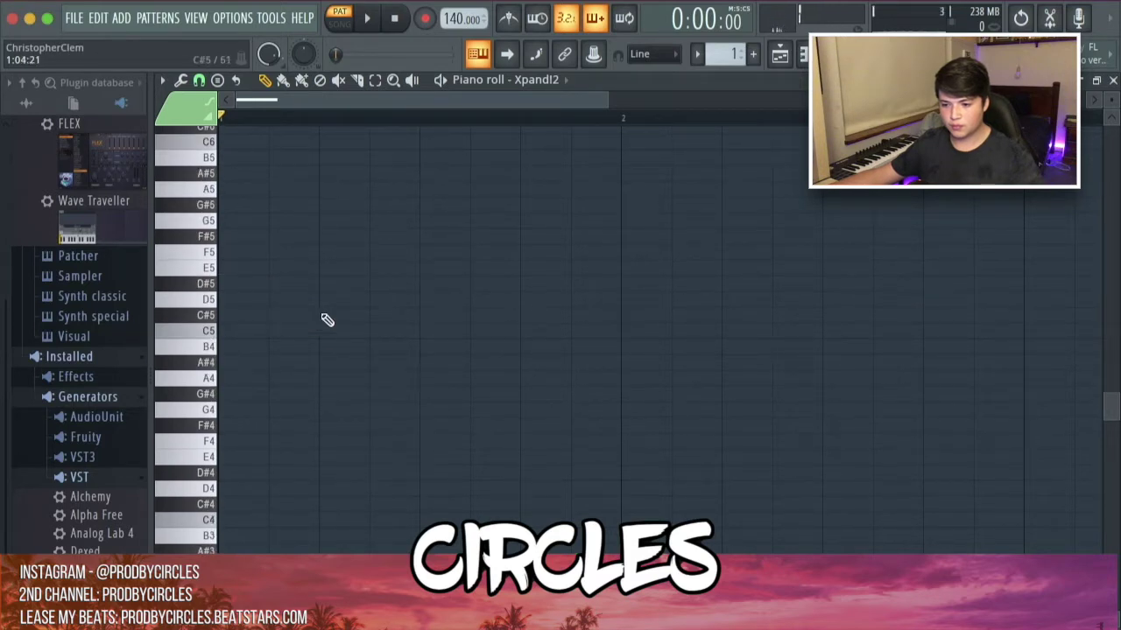
Step: Draw three consecutive one-beat notes, D#5, B4 and A#4, from the start of bar 1
click(312, 284)
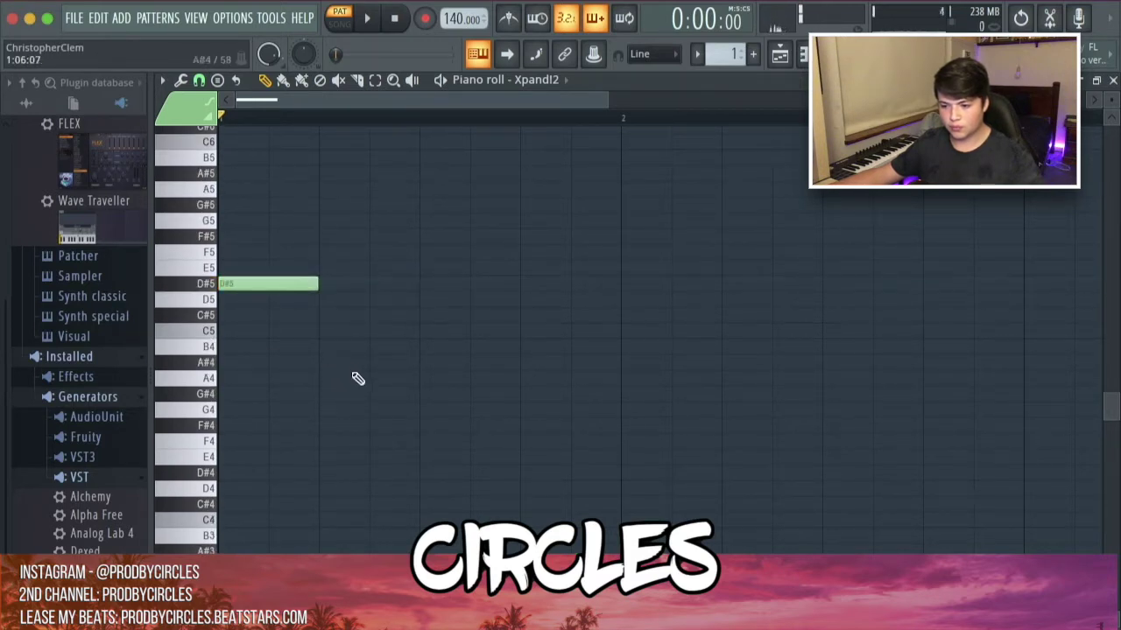
click(322, 347)
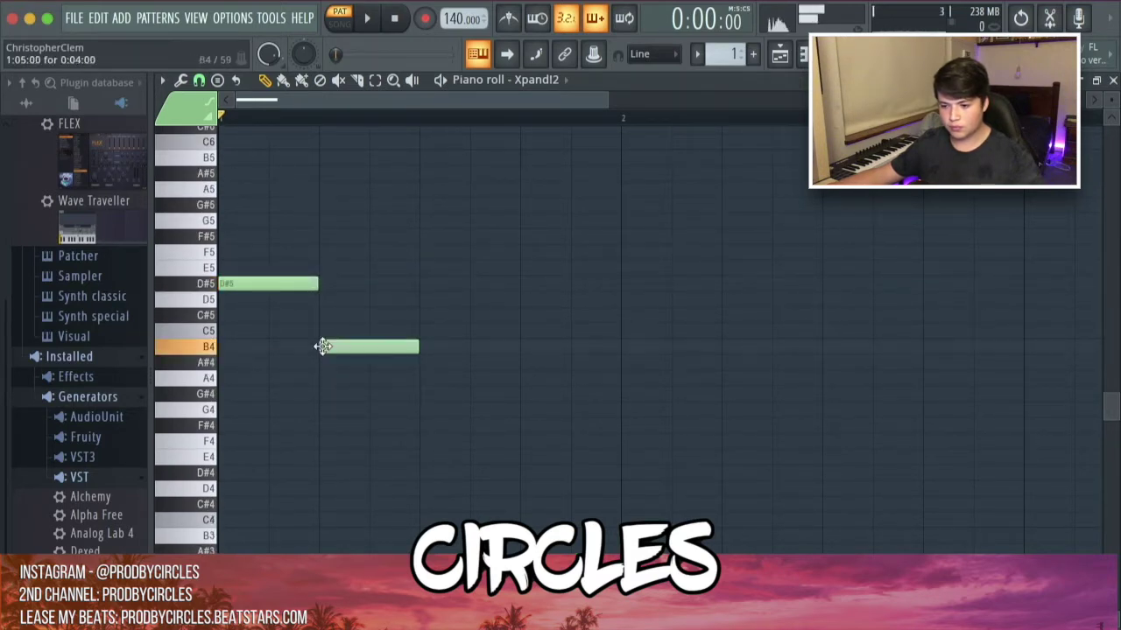
click(422, 362)
key(space)
key(space)
Step: Duplicate the three-note phrase once, and copy only its D#5 and B4 notes after it to fill two bars
key(ctrl+a)
key(ctrl+b)
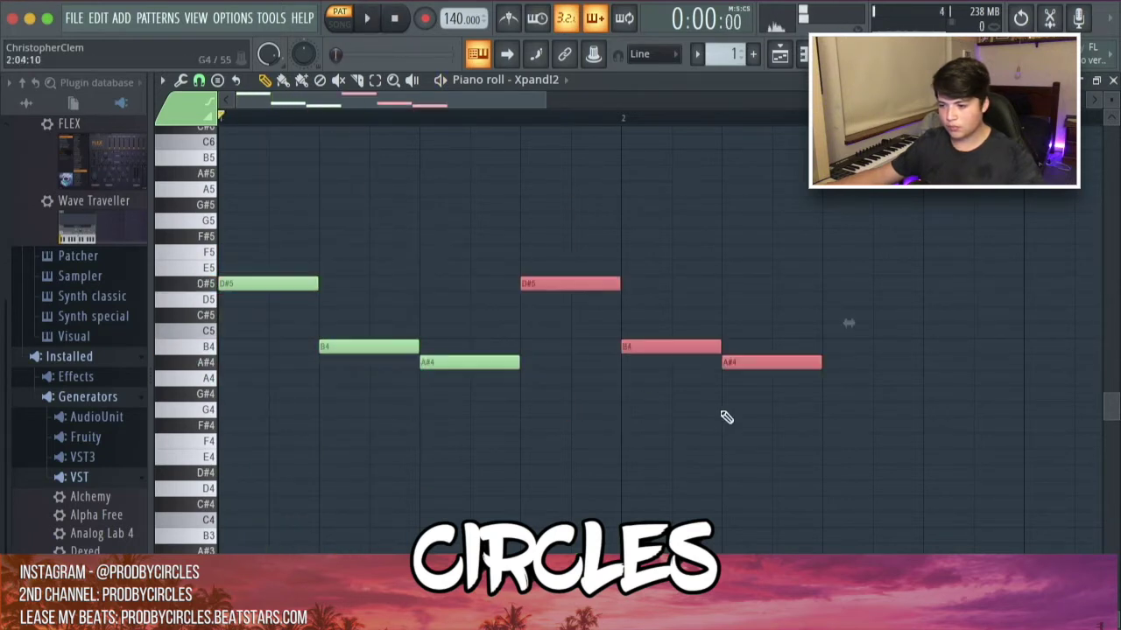
drag(500, 278, 495, 277)
key(ctrl+b)
key(ctrl+z)
drag(671, 364, 539, 272)
key(ctrl+b)
drag(721, 286, 800, 288)
Step: Duplicate the whole two-bar melody into bars 3 and 4 while playing the pattern
key(space)
scroll(797, 285, down, 5)
drag(710, 477, 102, 168)
key(ctrl+b)
scroll(711, 359, down, 1)
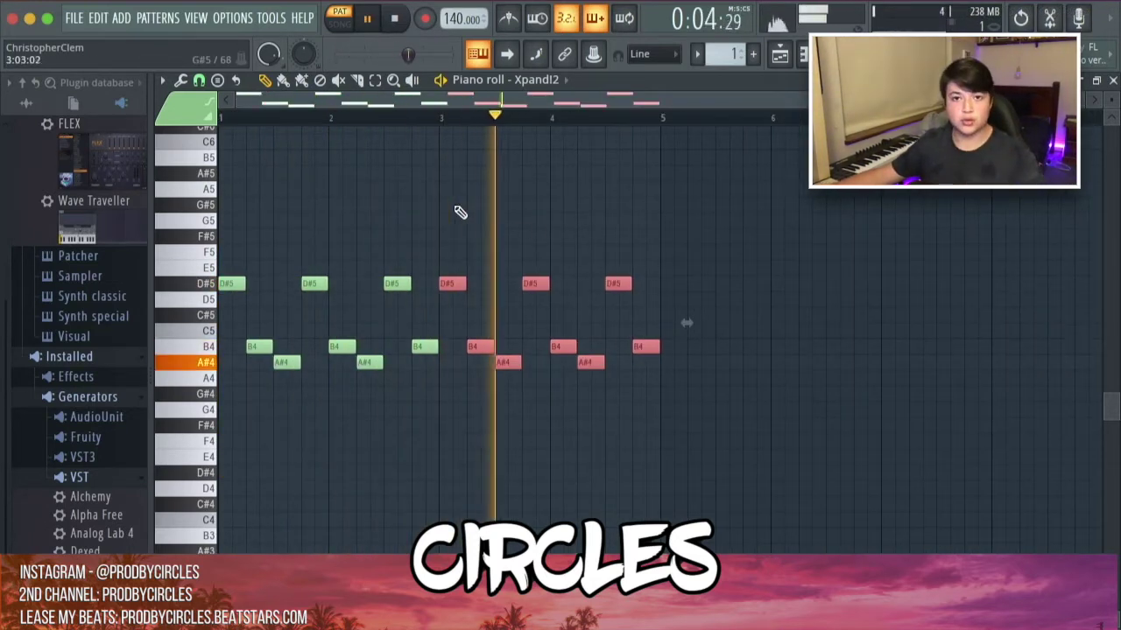
Step: Play back the four-bar brass melody from the start to check how it sounds
key(space)
scroll(795, 325, down, 2)
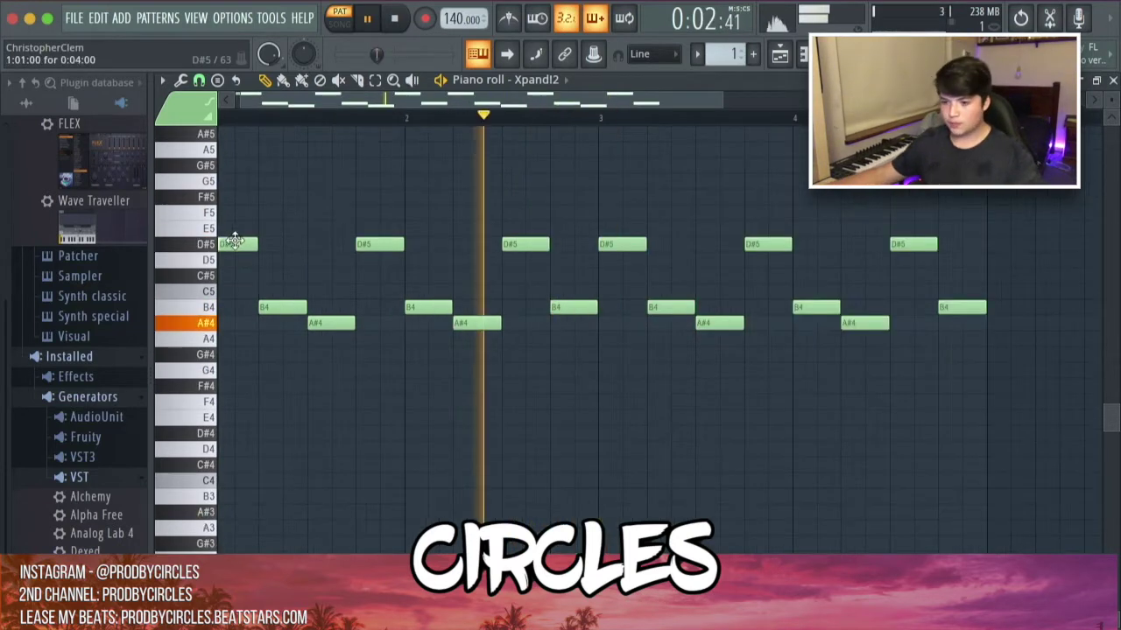
click(295, 245)
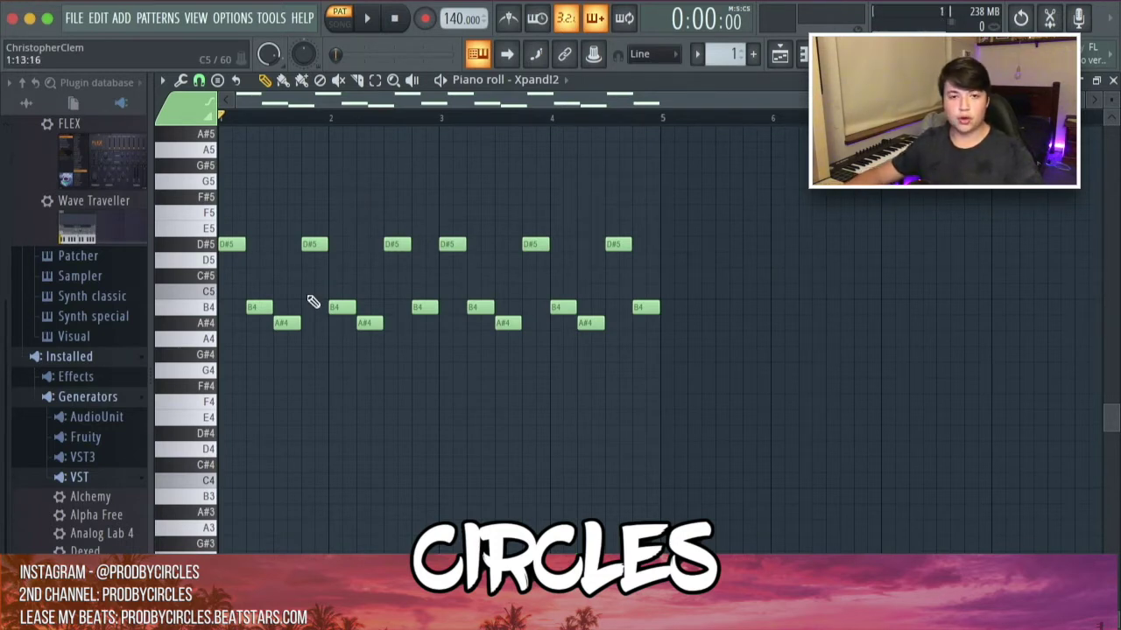
Step: Switch to the web browser to view the scales-chords.com scale results for the notes D#/Eb, B and A#/Bb
scroll(250, 244, up, 1)
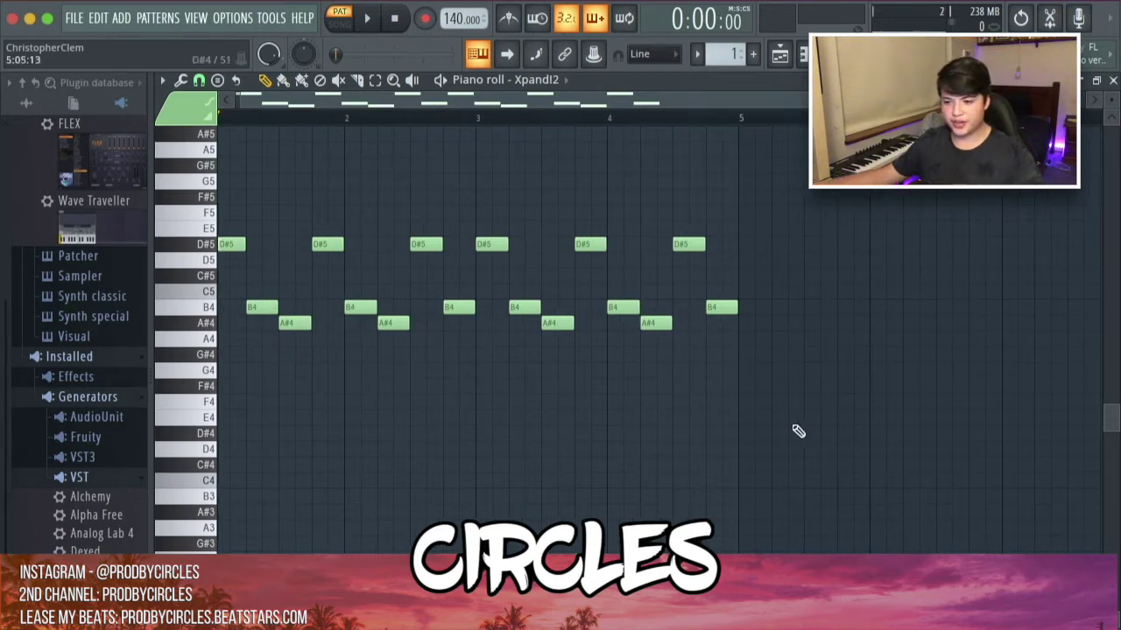
key(super+Tab)
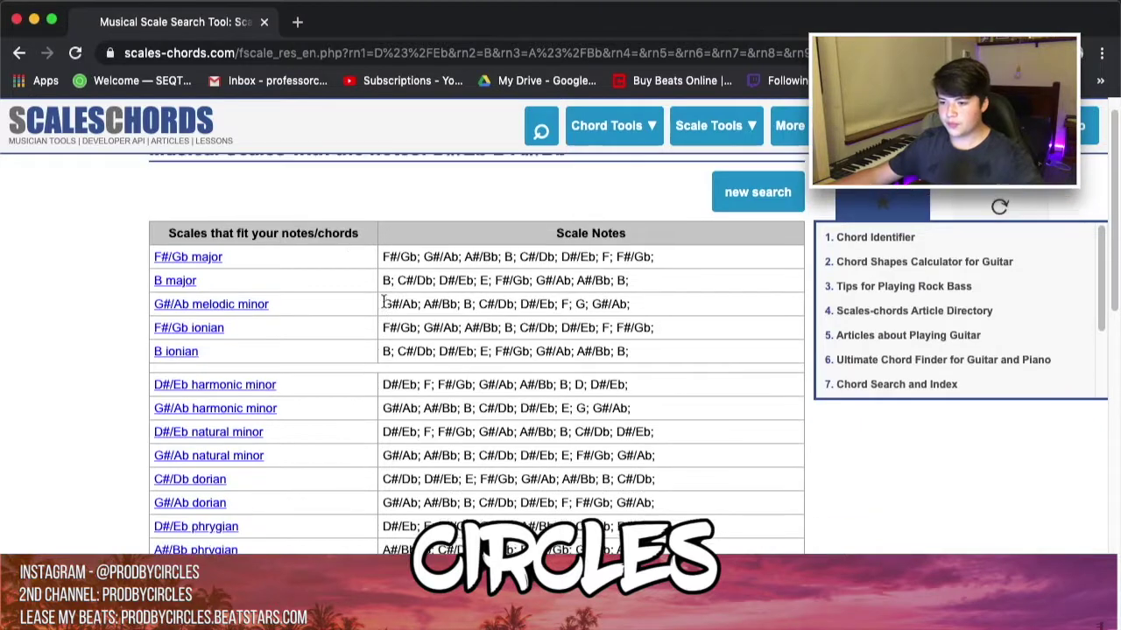
Step: Examine the searched notes and compare the scale notes of F#/Gb major and B major in the results table
drag(435, 179, 581, 189)
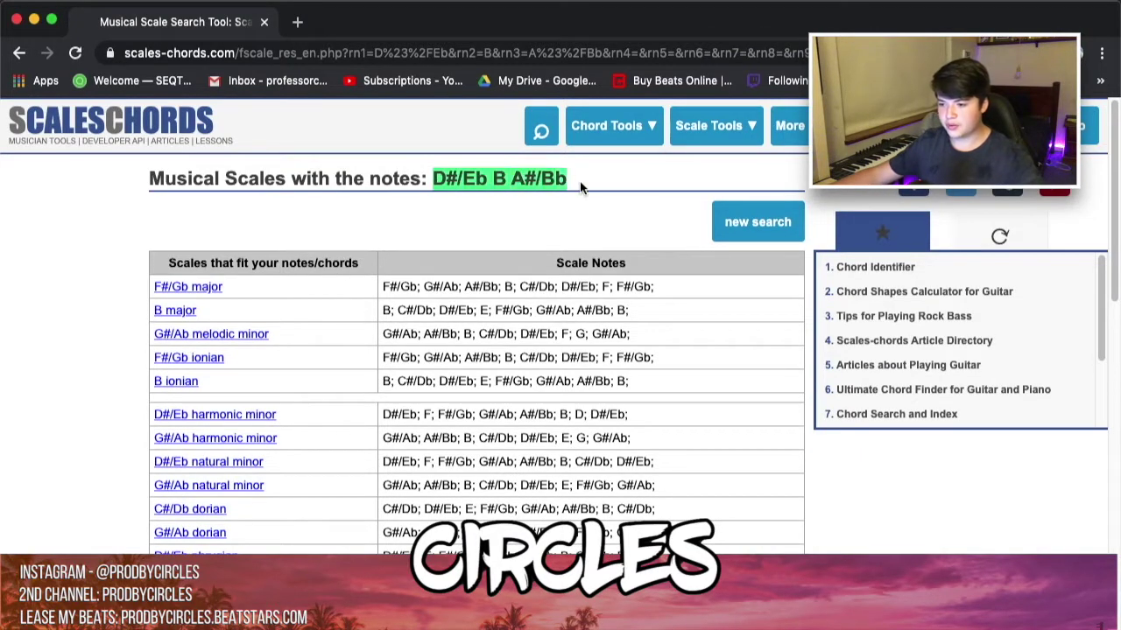
click(450, 179)
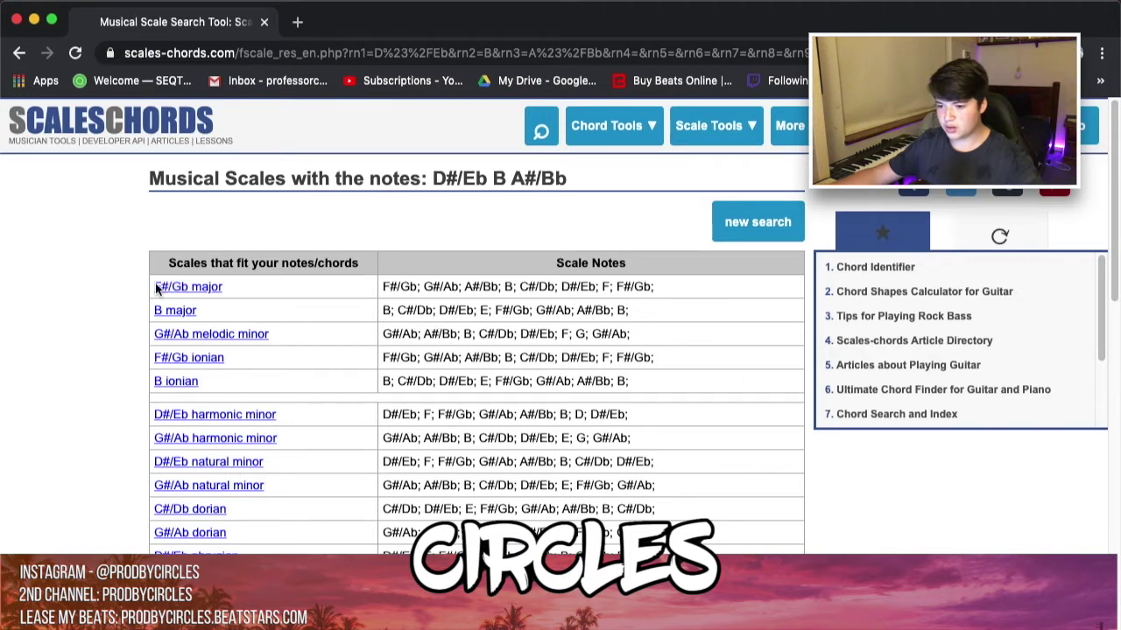
drag(156, 289, 708, 282)
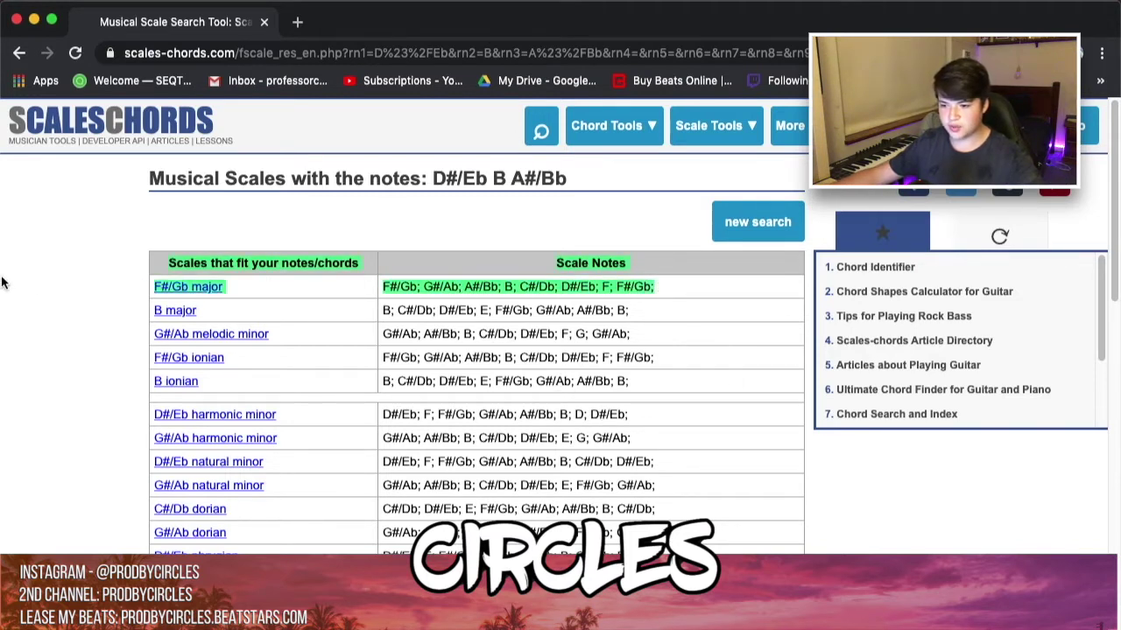
click(336, 313)
drag(112, 310, 752, 326)
click(695, 313)
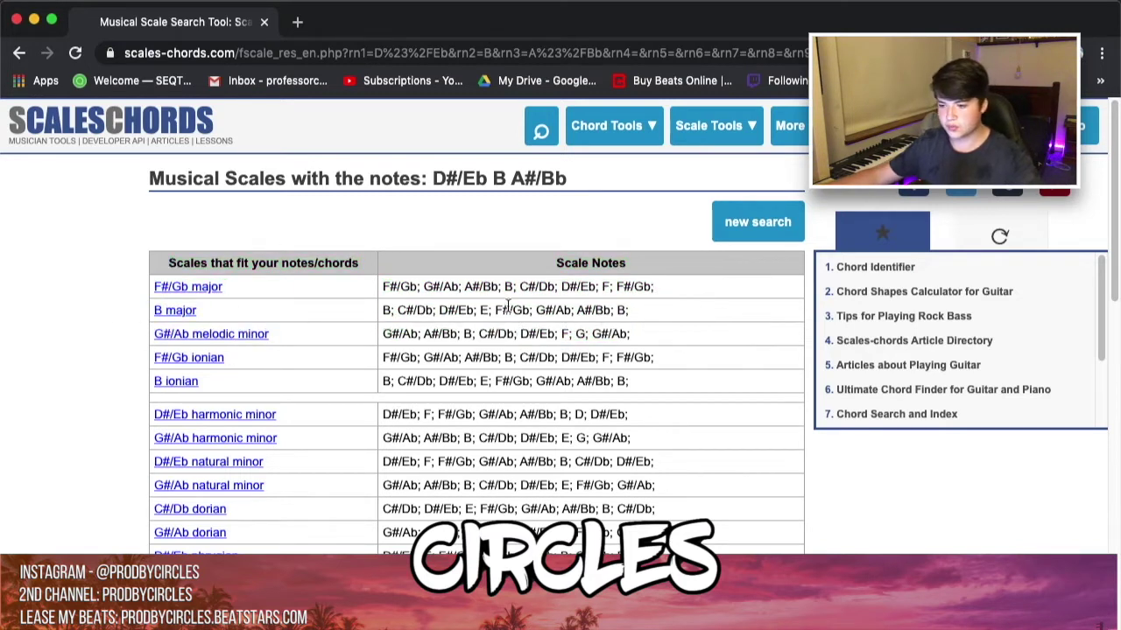
Step: Switch back to FL Studio and choose the Major scale stamp in the Sampler channel's piano roll
key(super+Tab)
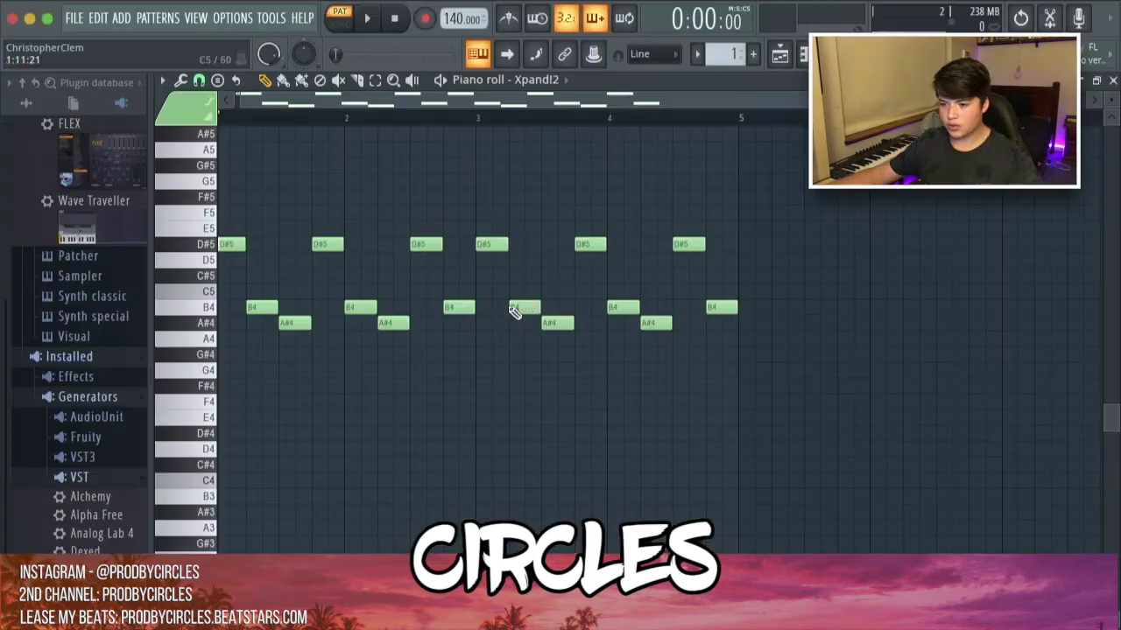
click(557, 80)
click(512, 131)
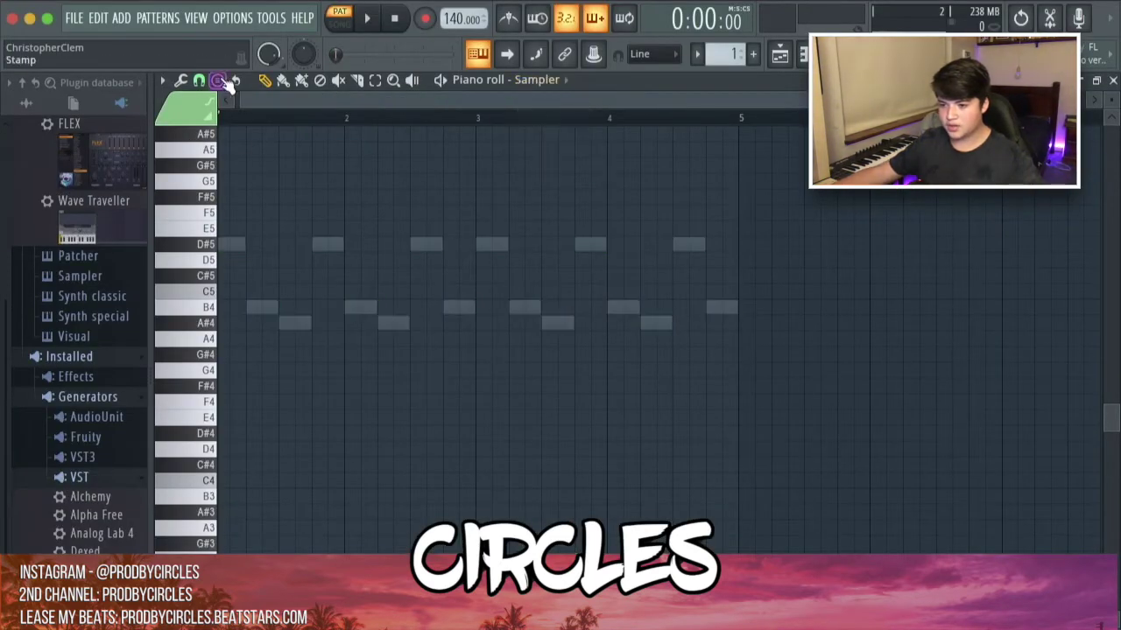
key(super+Tab)
key(super+Tab)
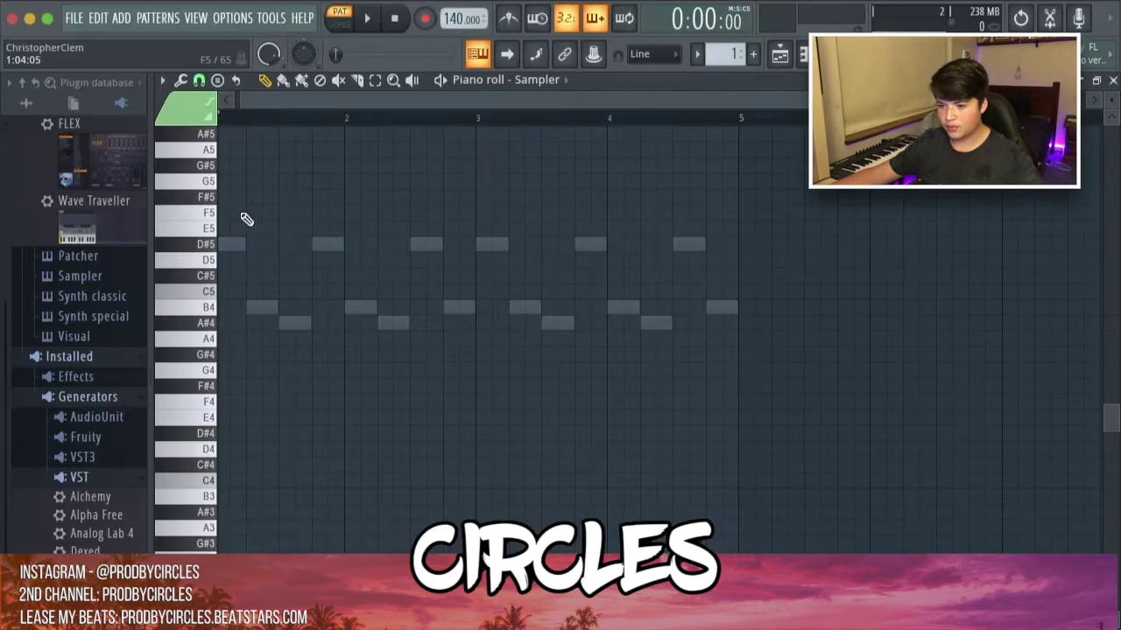
click(277, 82)
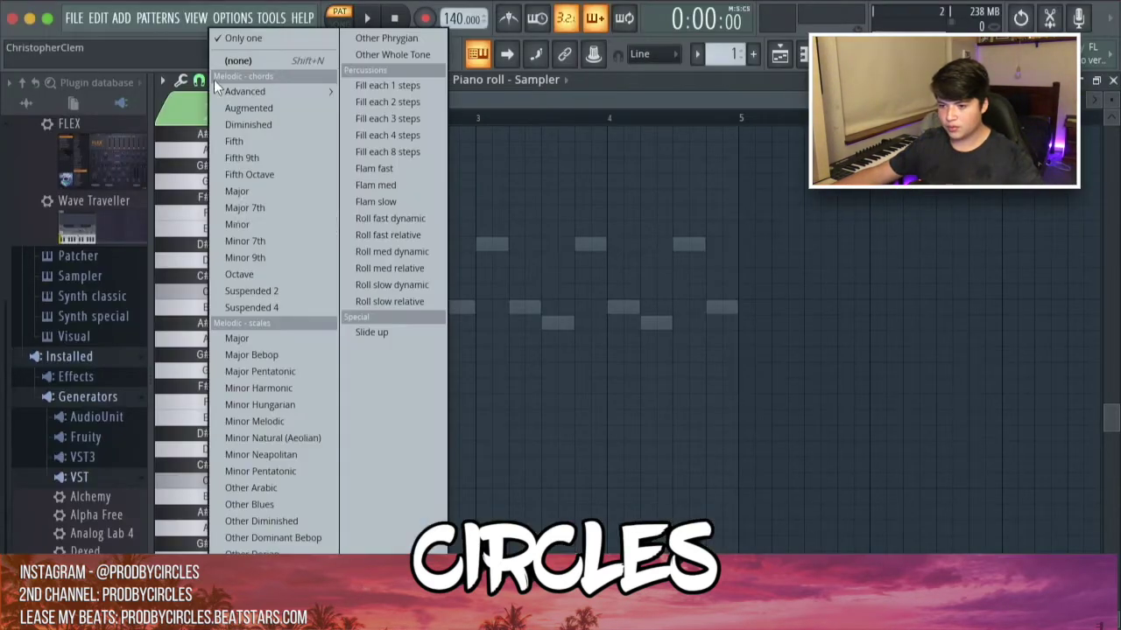
click(257, 353)
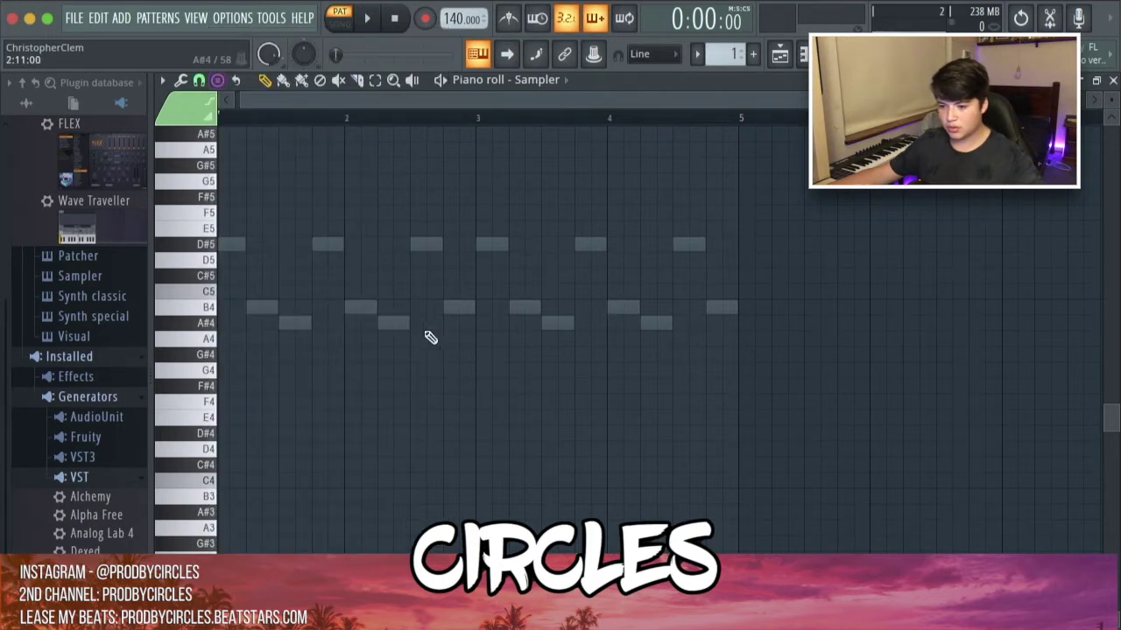
Step: Stamp the F#/Gb major scale across several octaves of the Sampler, with notes stretched over nearly four bars as a guide
drag(351, 392, 134, 377)
drag(426, 439, 144, 199)
drag(229, 389, 211, 202)
key(super+a)
scroll(349, 298, up, 5)
drag(243, 545, 727, 182)
key(super+a)
click(875, 325)
key(super+z)
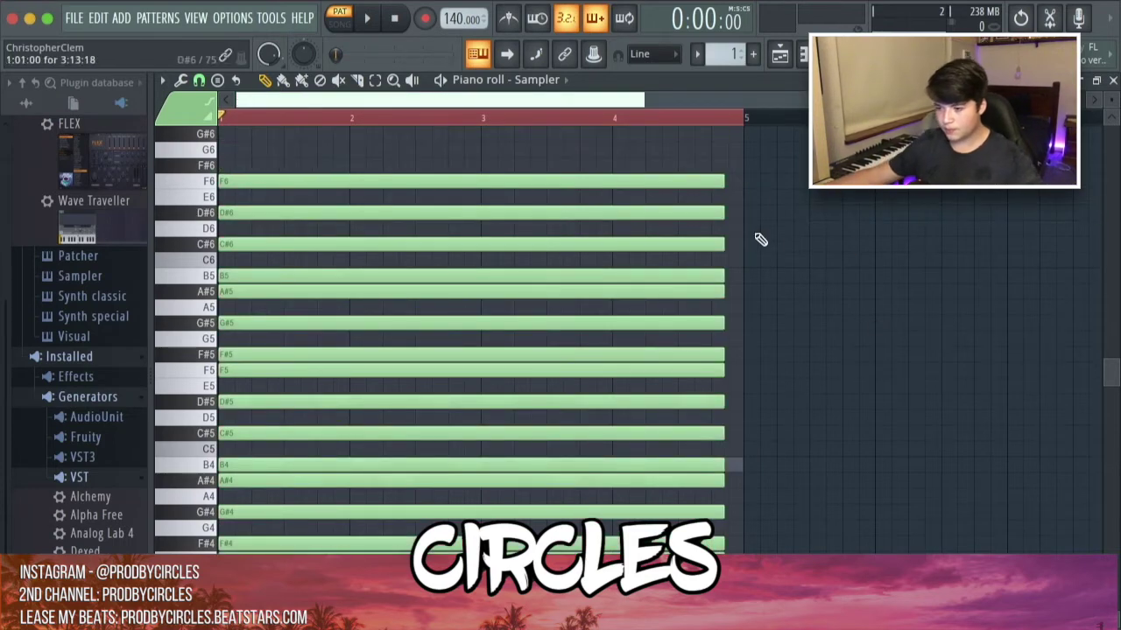
Step: Return to the Xpand!2 piano roll and stack G#5, B5 and D#6 above the first D#5 note
scroll(763, 240, down, 2)
click(551, 79)
click(550, 131)
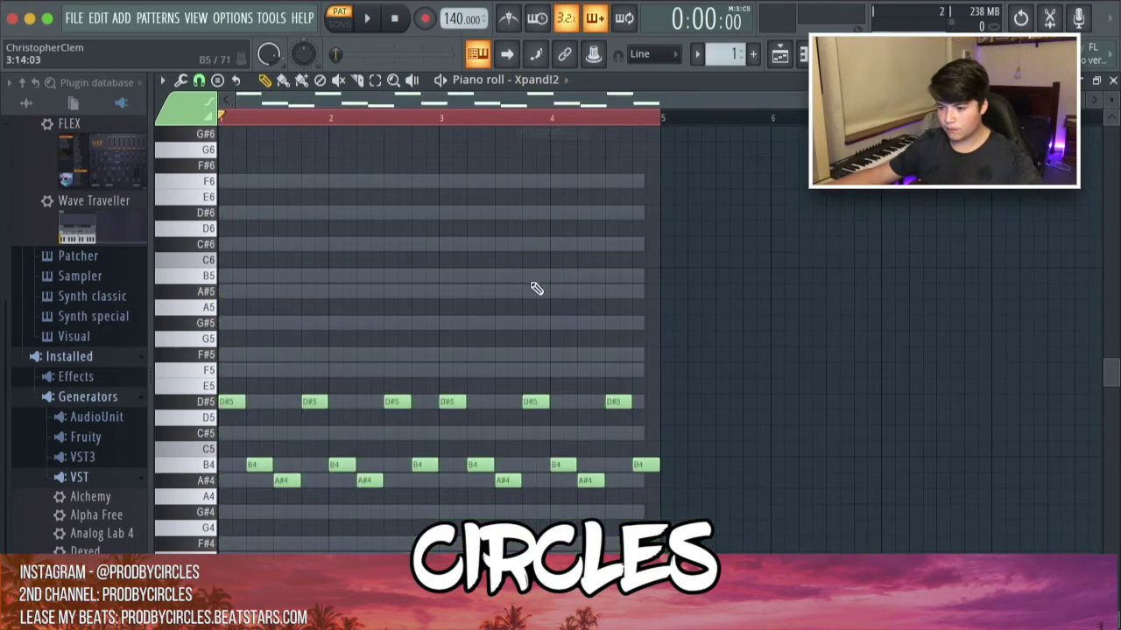
scroll(433, 268, down, 4)
scroll(215, 226, up, 3)
scroll(218, 233, up, 4)
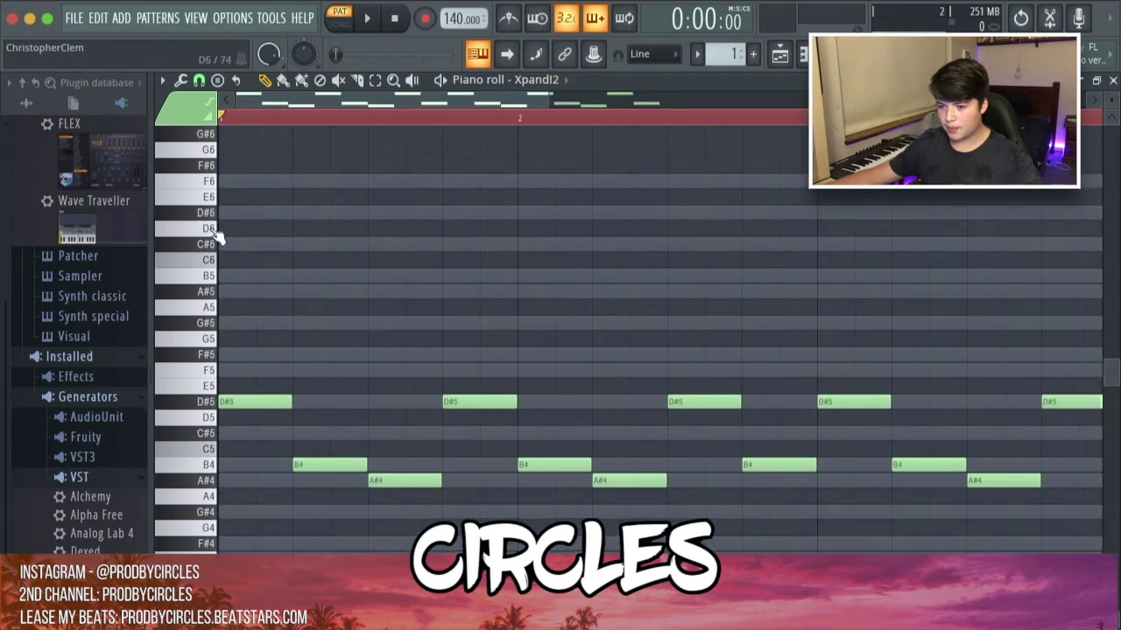
scroll(232, 280, down, 1)
scroll(271, 385, down, 2)
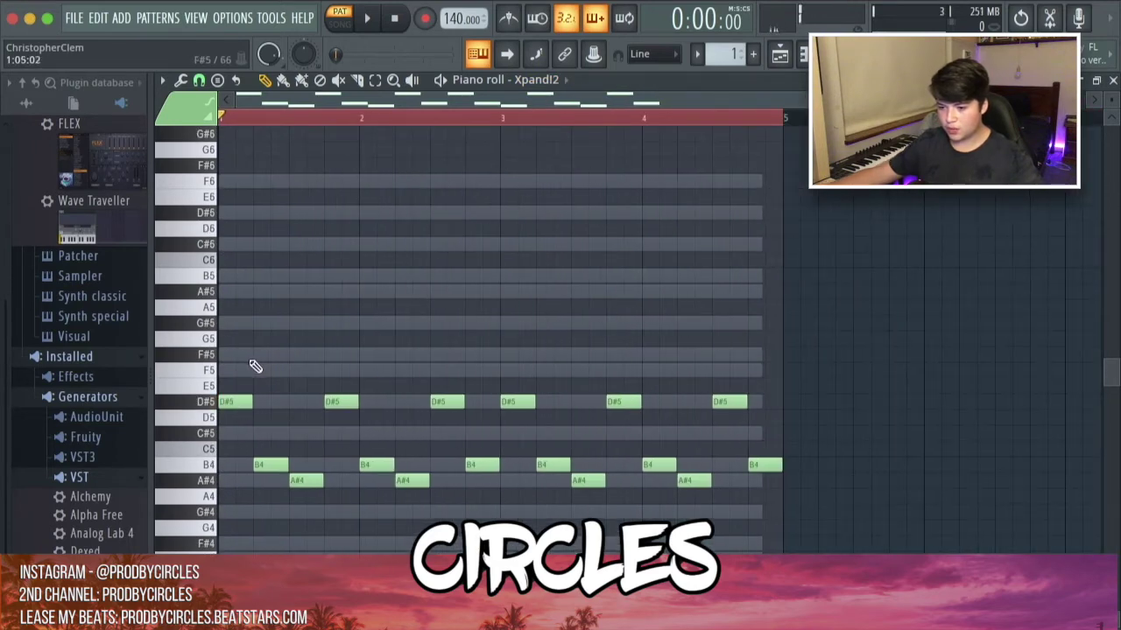
click(239, 323)
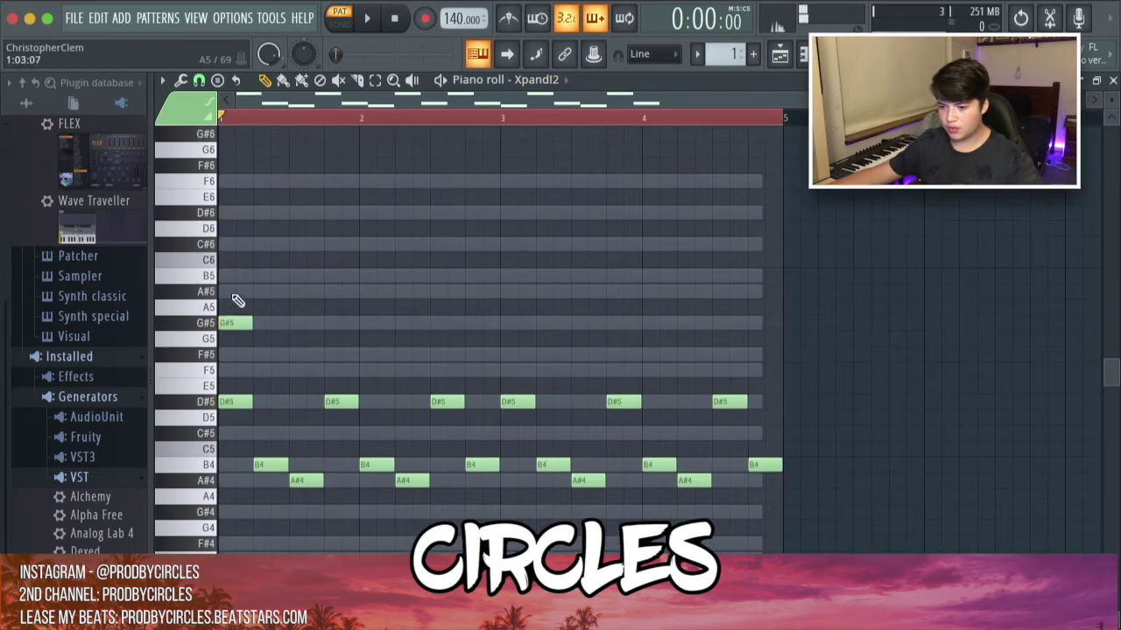
click(229, 276)
click(245, 212)
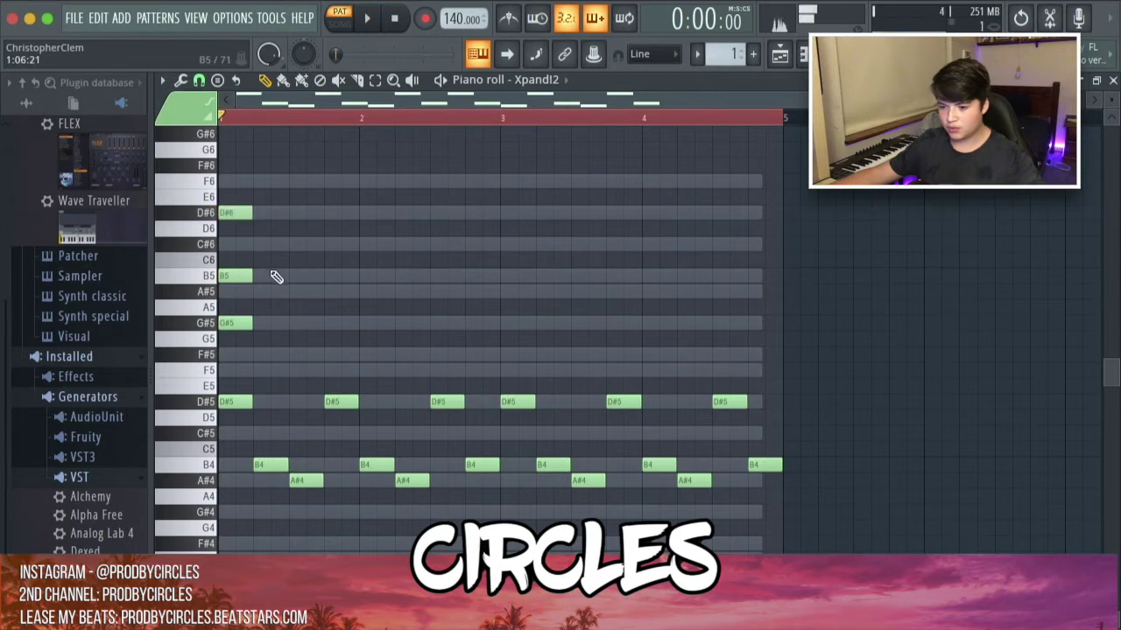
Step: Play back the first chord from the start of the pattern to check how it sounds
scroll(263, 267, up, 3)
key(space)
key(space)
scroll(301, 333, up, 3)
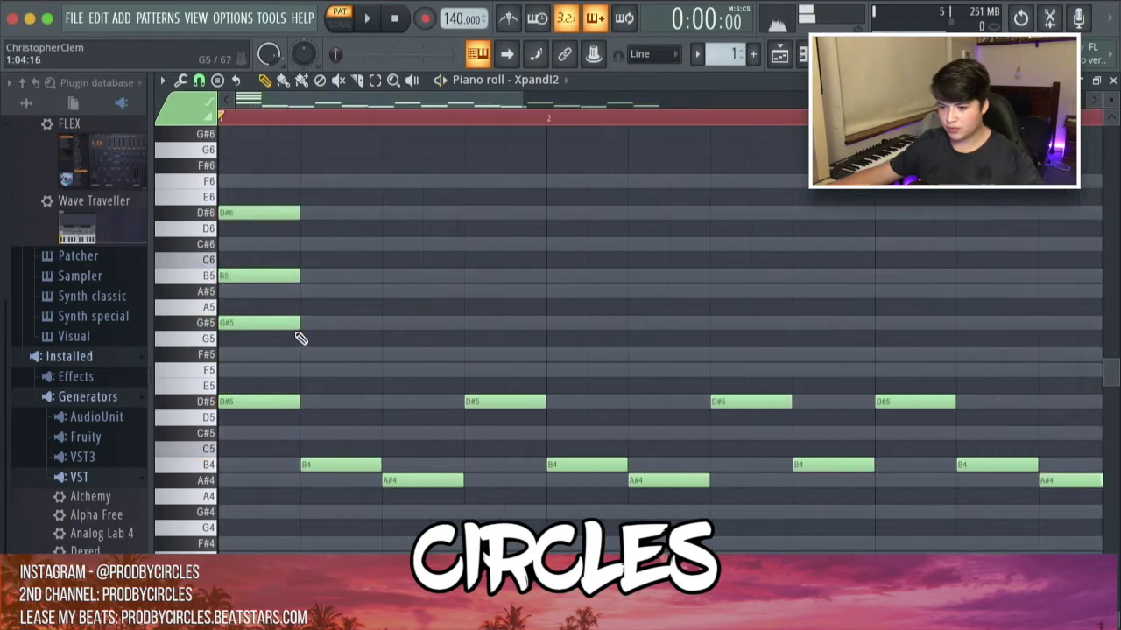
key(space)
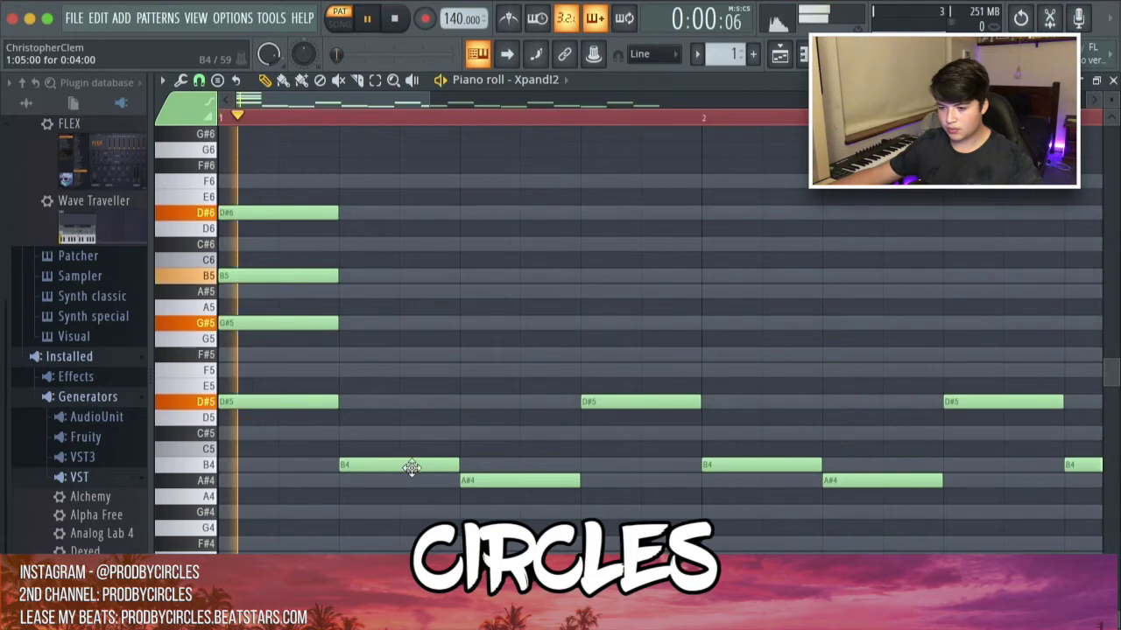
key(space)
drag(317, 421, 300, 190)
click(406, 307)
right_click(420, 307)
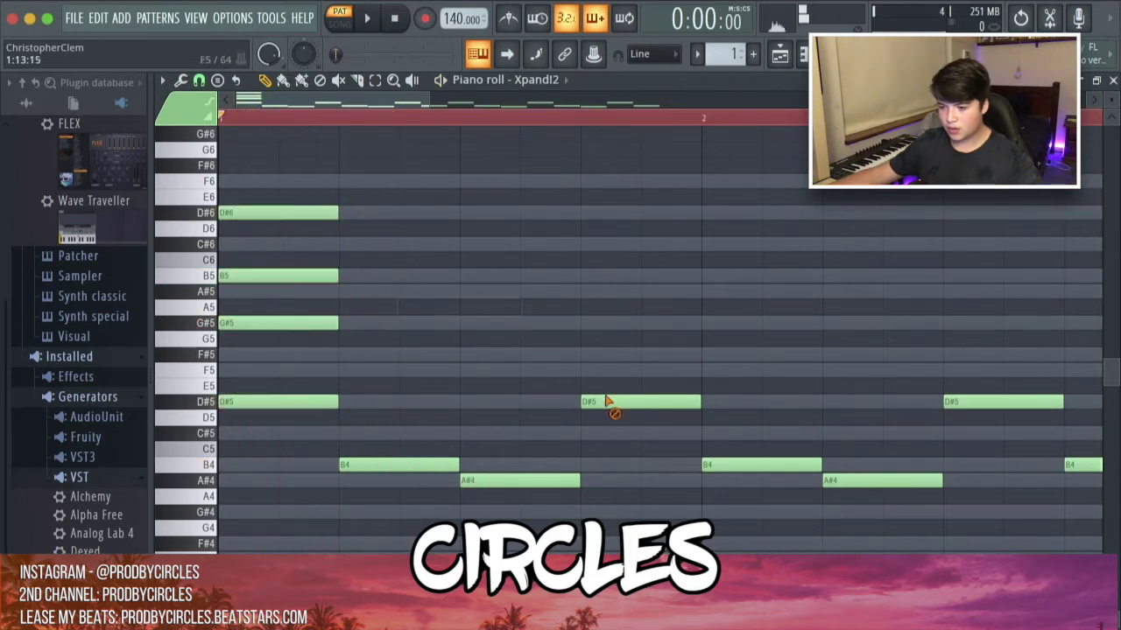
right_click(605, 399)
scroll(446, 352, down, 3)
key(super+z)
right_click(397, 308)
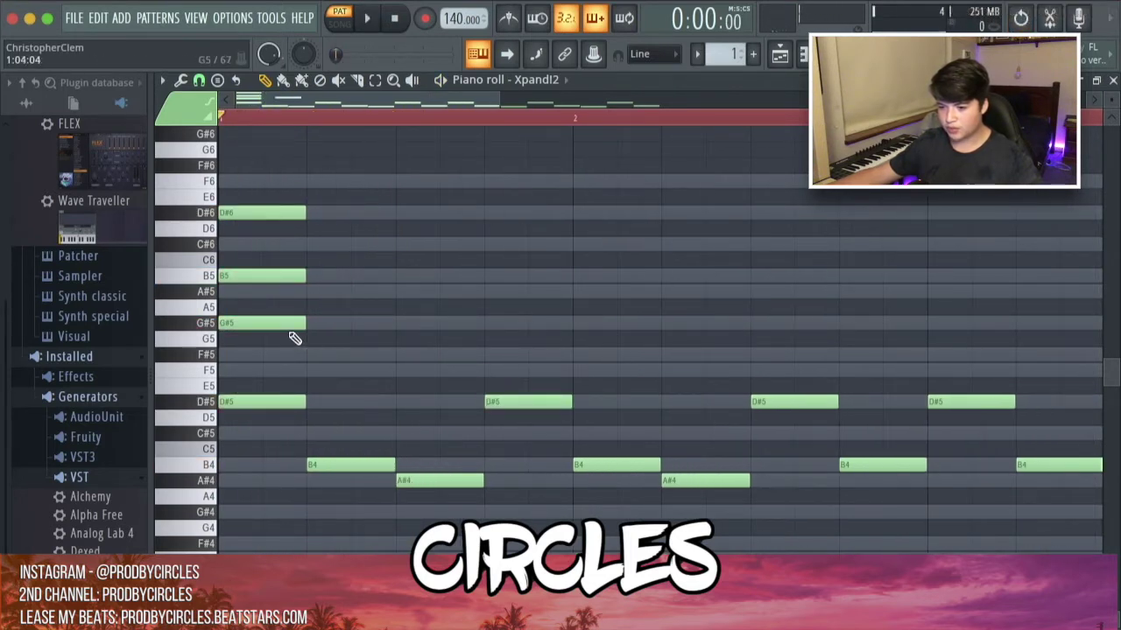
Step: Lower the project tempo to 126 BPM and play the pattern from the start
scroll(292, 332, down, 4)
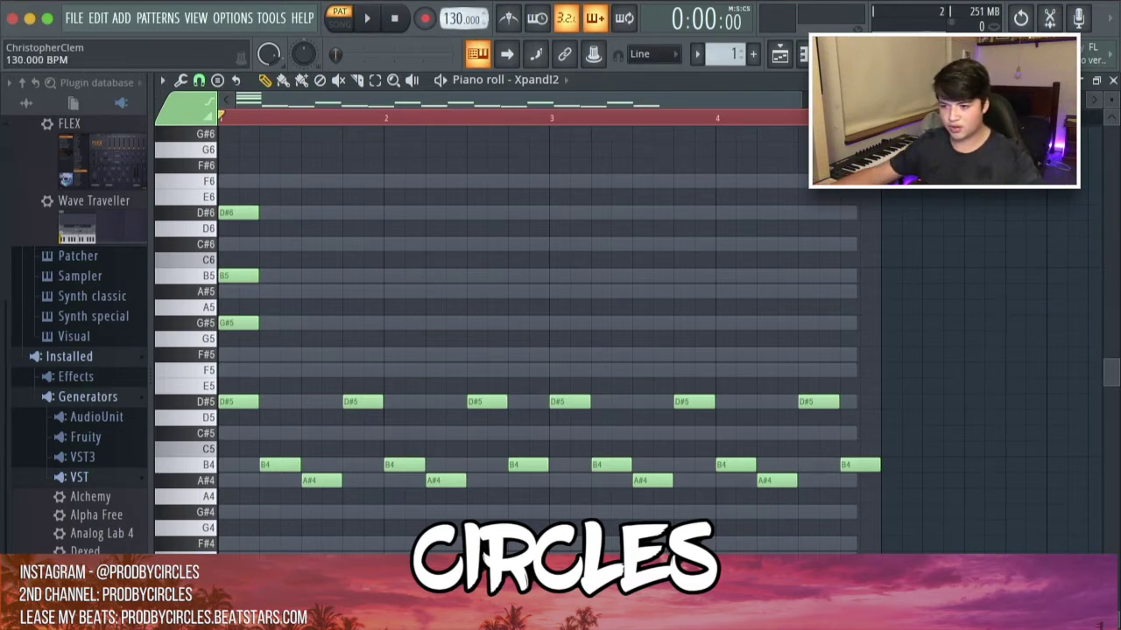
scroll(462, 19, up, 1)
key(space)
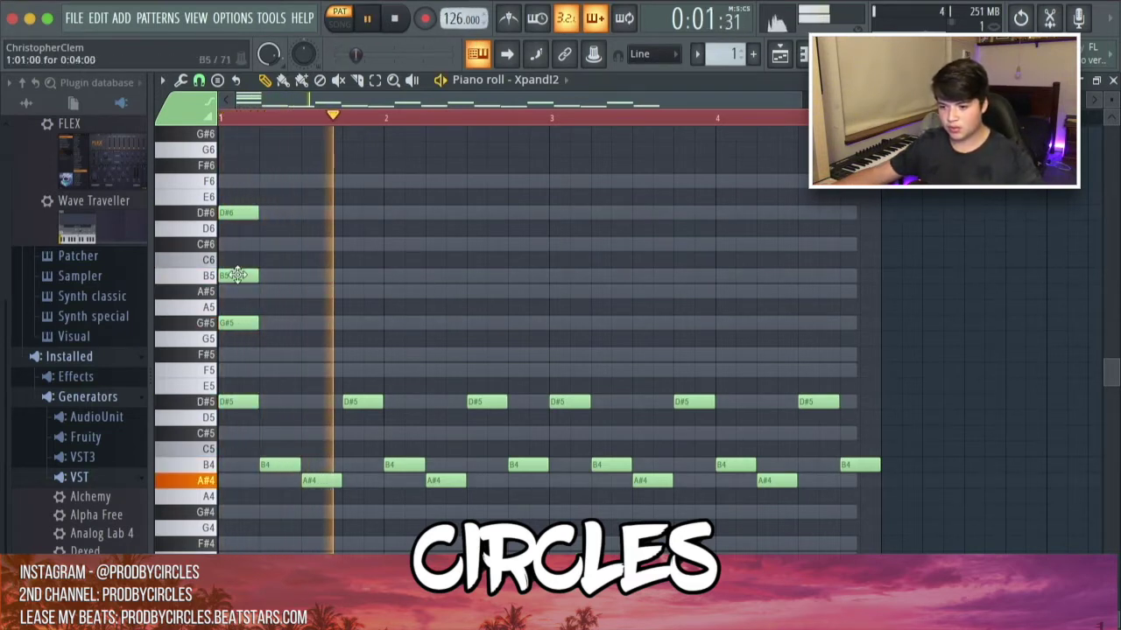
scroll(227, 281, up, 2)
key(space)
Step: Try F5, G#5 and B5 above the first B4 note, play the chord, and remove the three added notes
scroll(253, 358, up, 1)
key(space)
key(space)
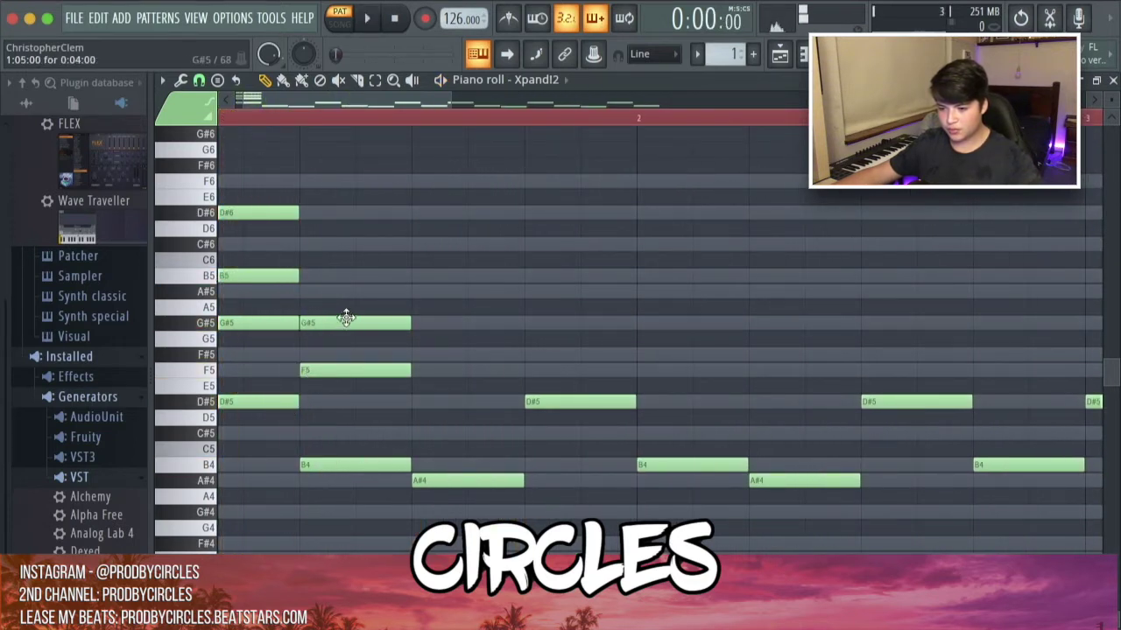
key(space)
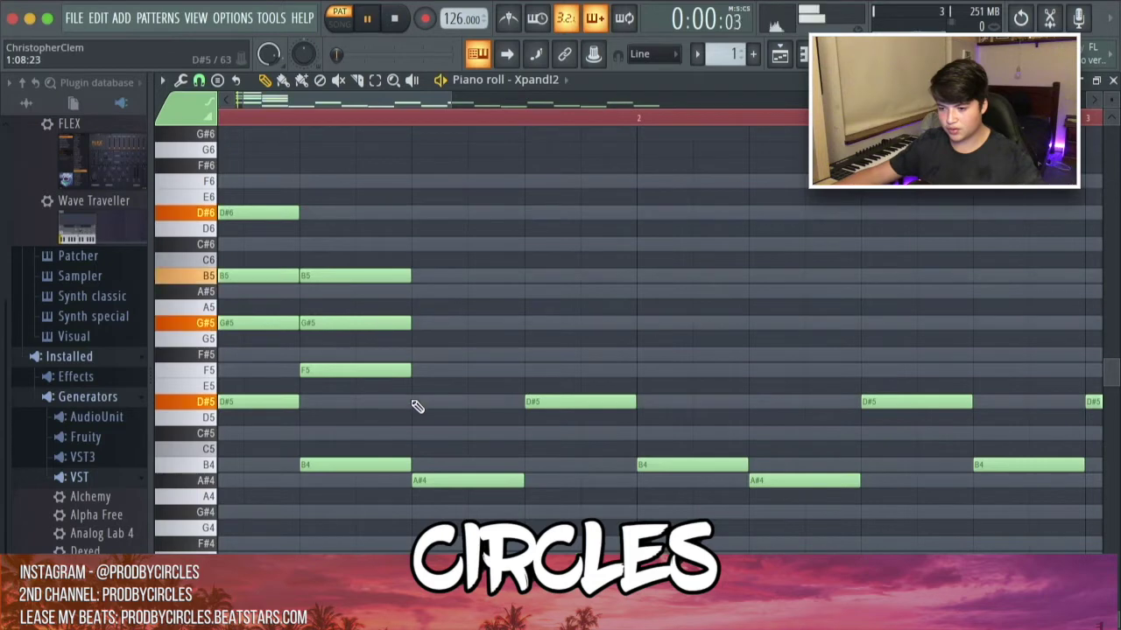
key(space)
scroll(332, 376, up, 1)
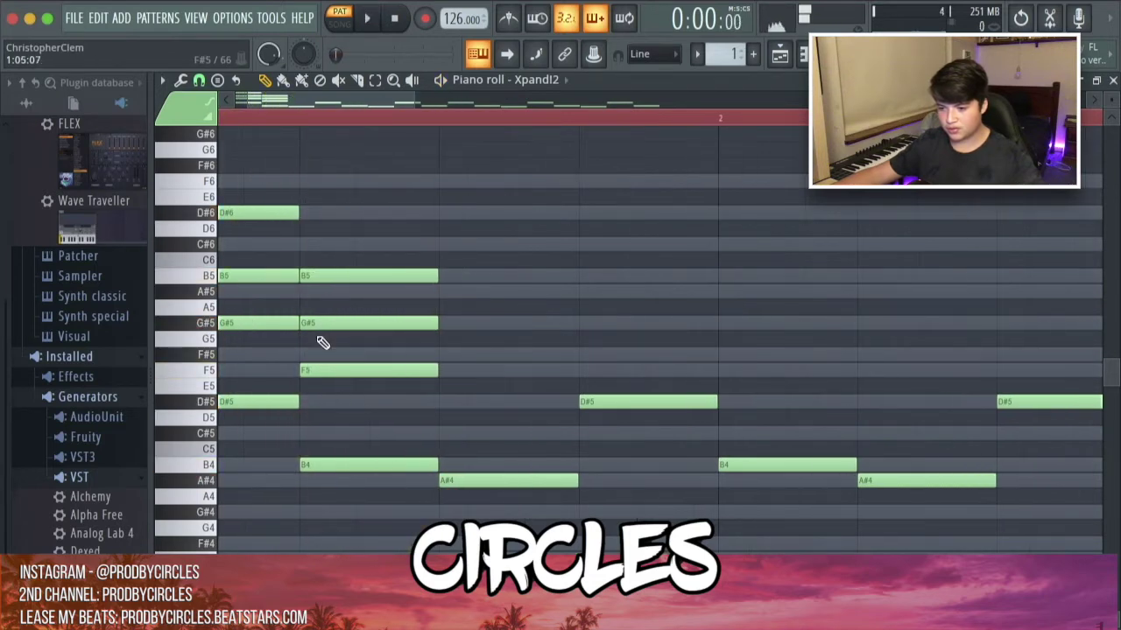
right_click(368, 276)
right_click(376, 323)
right_click(383, 369)
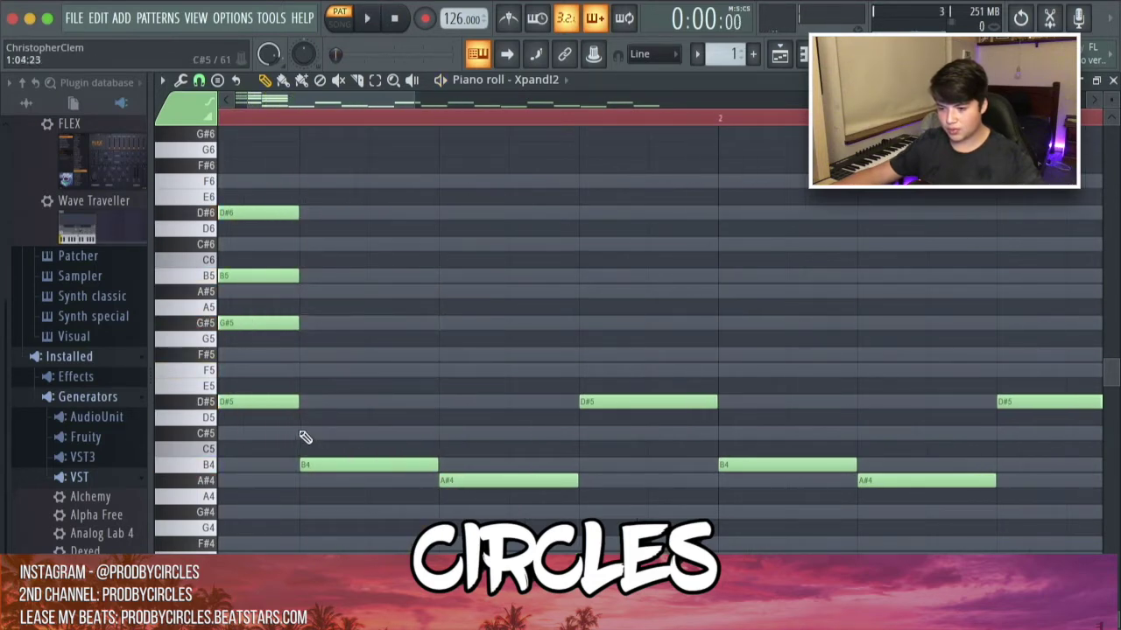
Step: Stack D#5, F#5 and B5 above the first B4 note and play back the chord
click(299, 399)
click(324, 355)
click(301, 274)
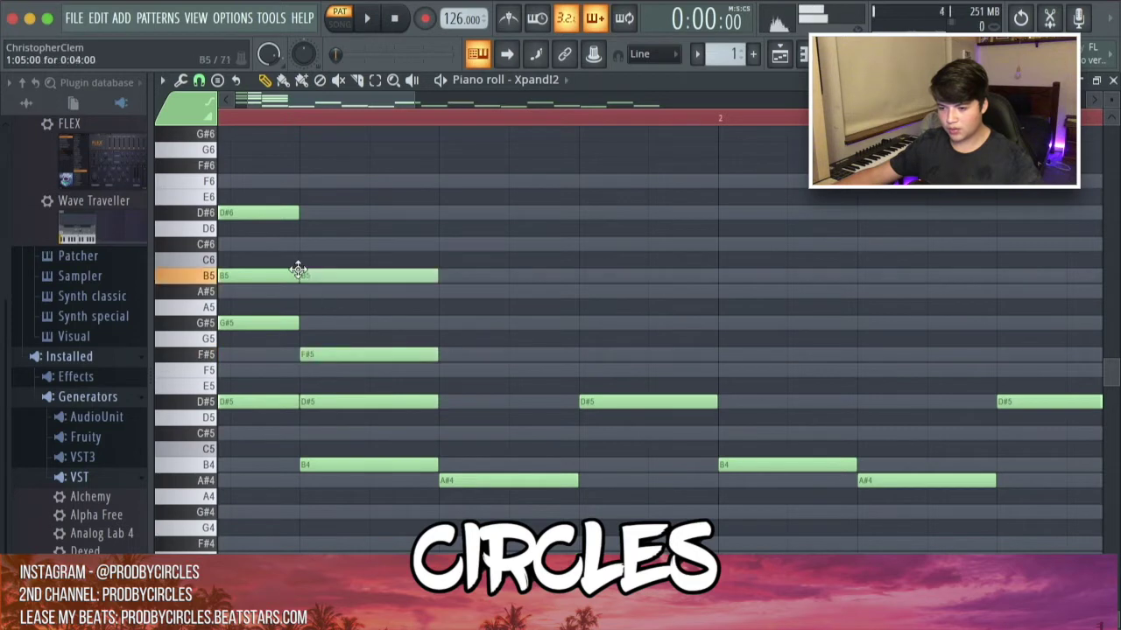
key(space)
key(space)
Step: Stack D#5, F#5 and A#5 above the first A#4 note and play back the chord progression
click(497, 475)
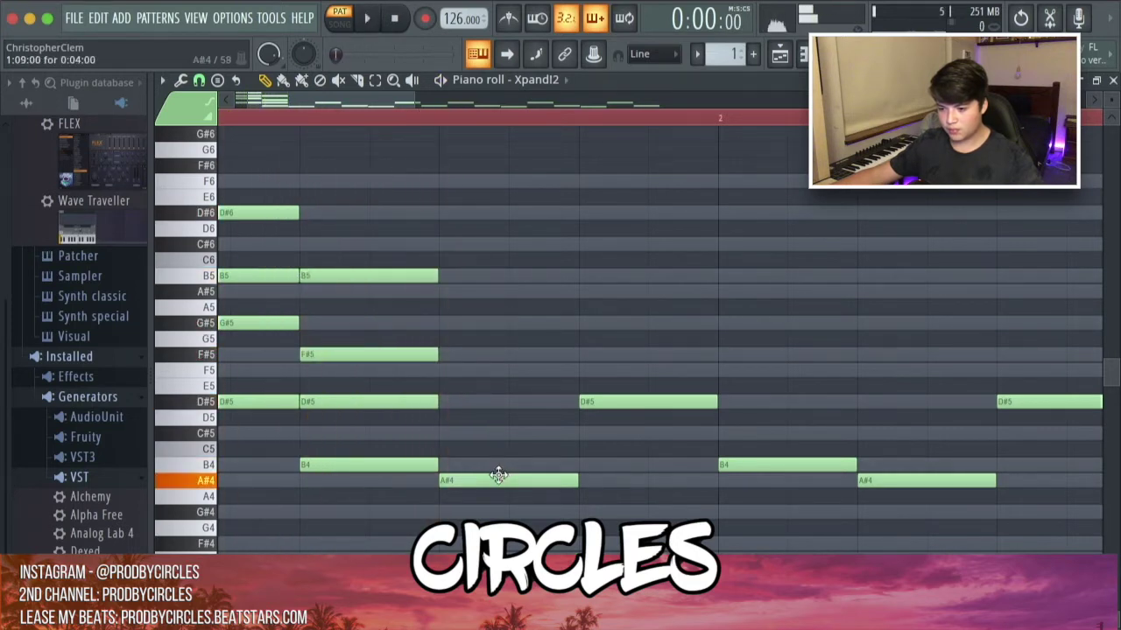
click(453, 437)
drag(487, 429, 445, 400)
click(442, 291)
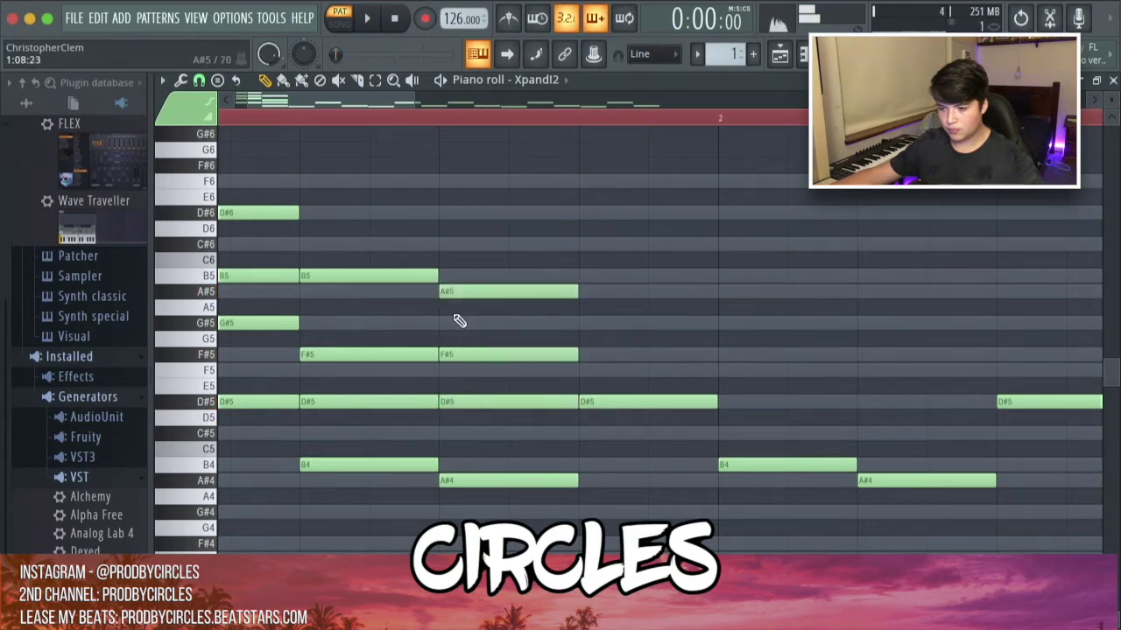
key(space)
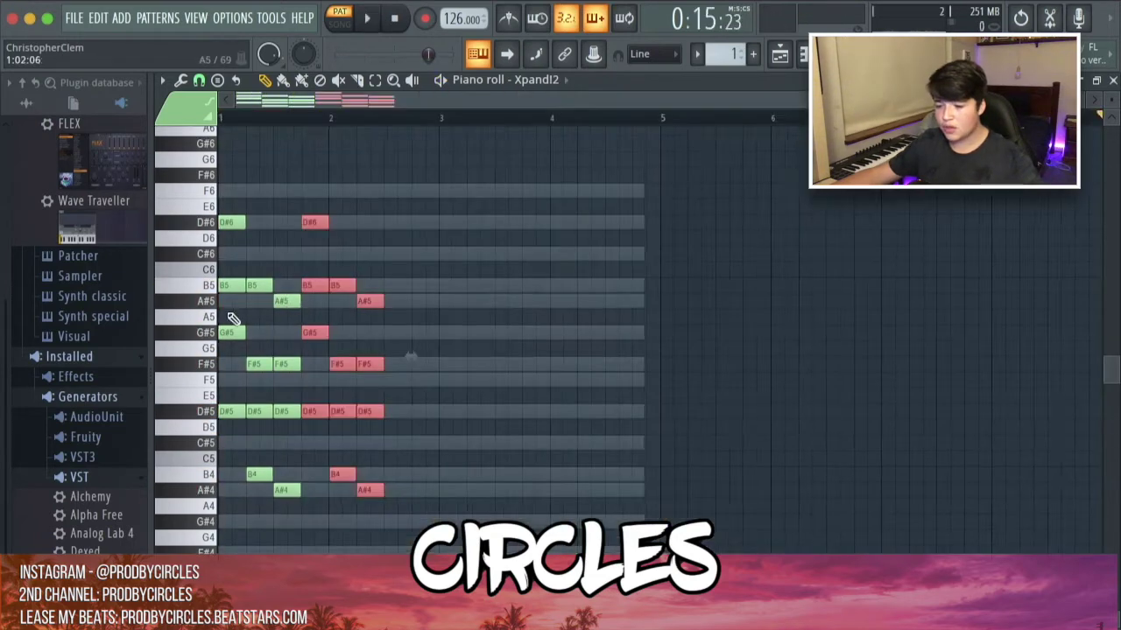
Step: Nudge the duplicated three-chord group so it starts exactly where the original third chord ends
scroll(242, 312, up, 6)
scroll(750, 405, down, 8)
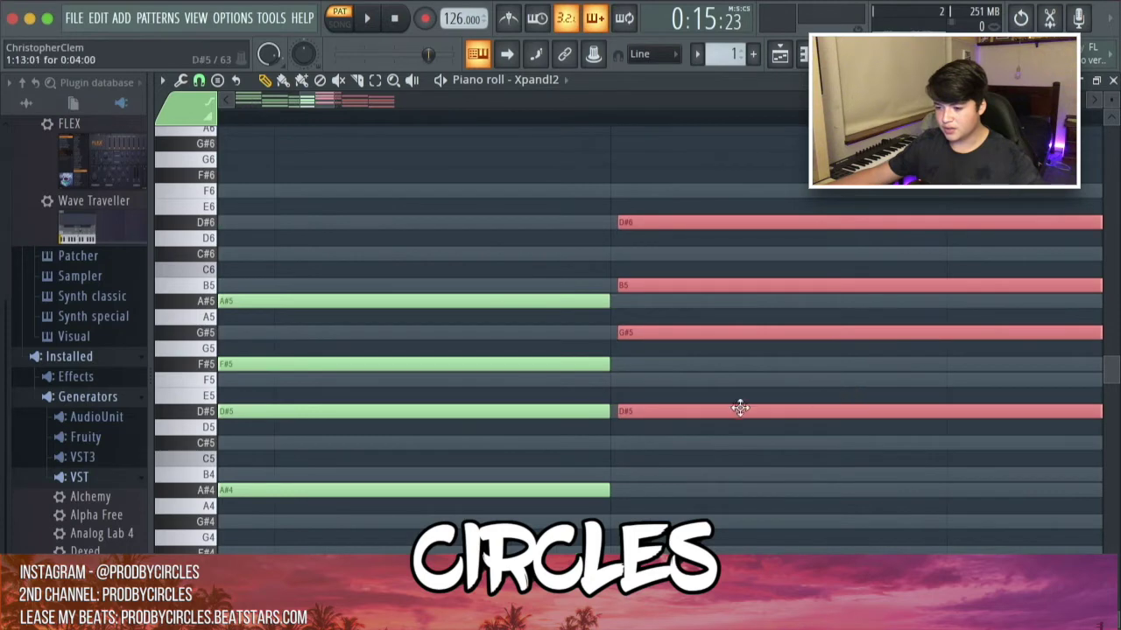
scroll(453, 402, up, 6)
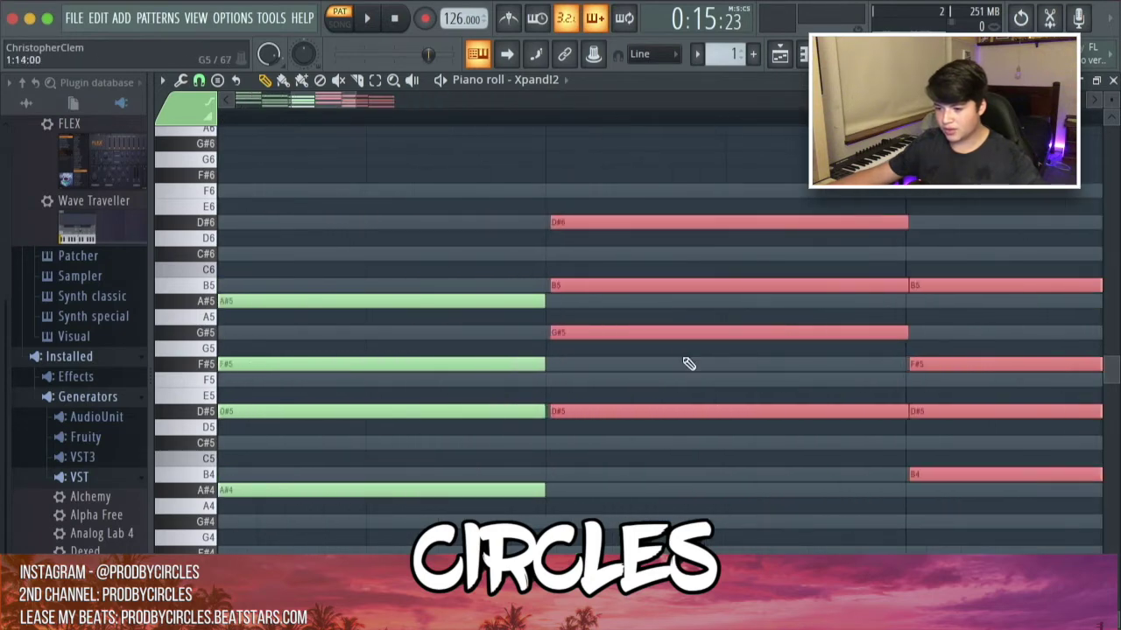
click(200, 81)
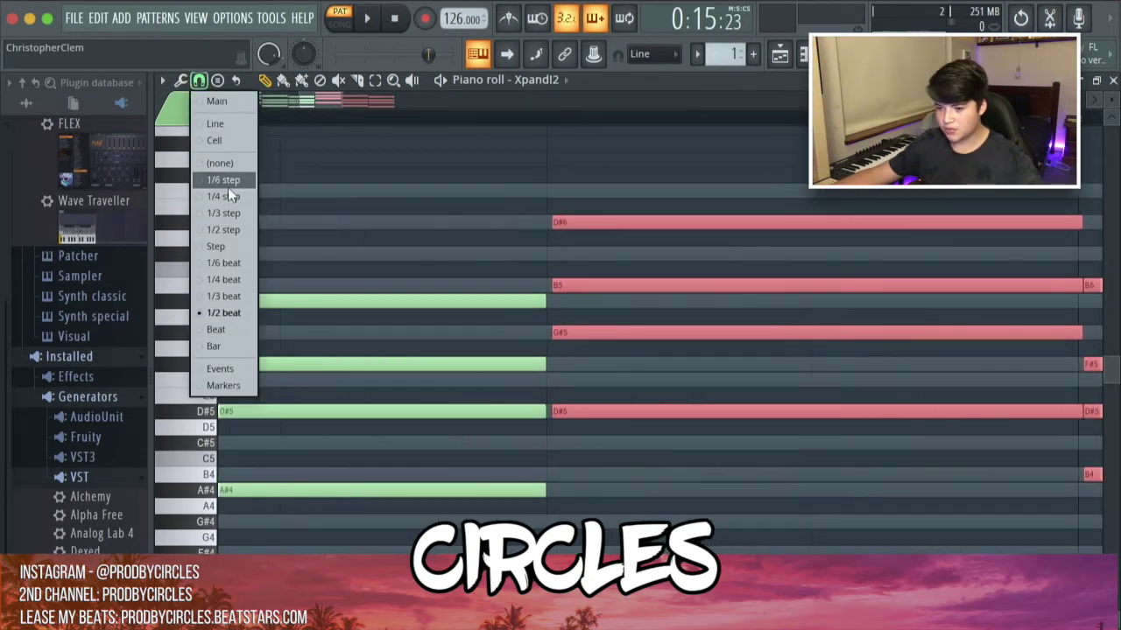
click(647, 103)
drag(665, 411, 656, 407)
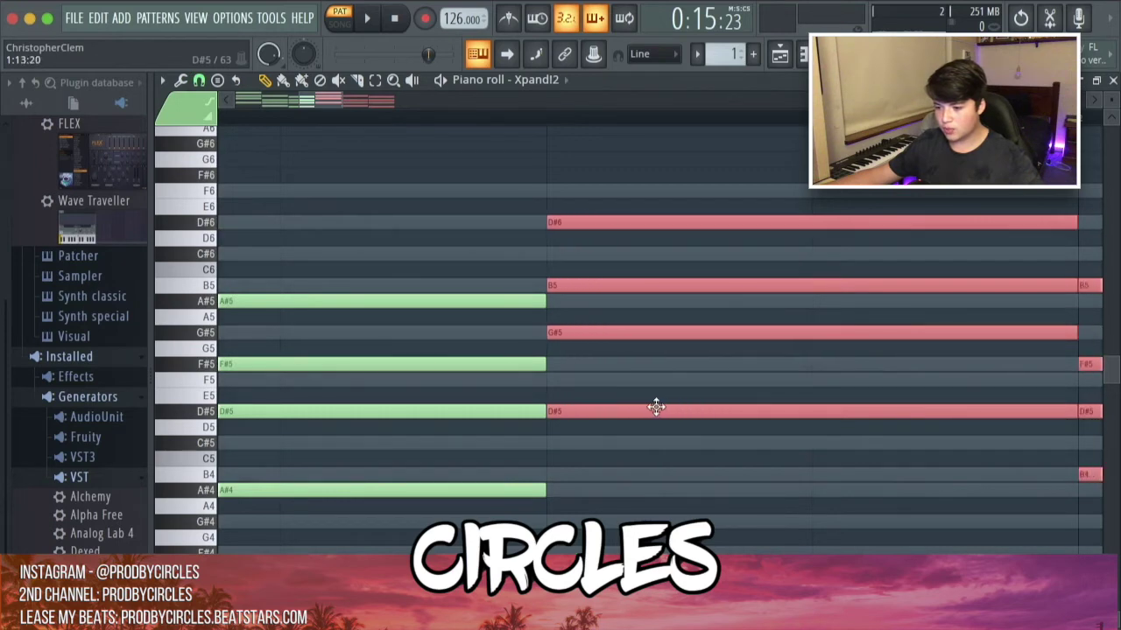
Step: Place a copy of the first two chords directly after the six existing chords to fill two bars
scroll(657, 407, down, 3)
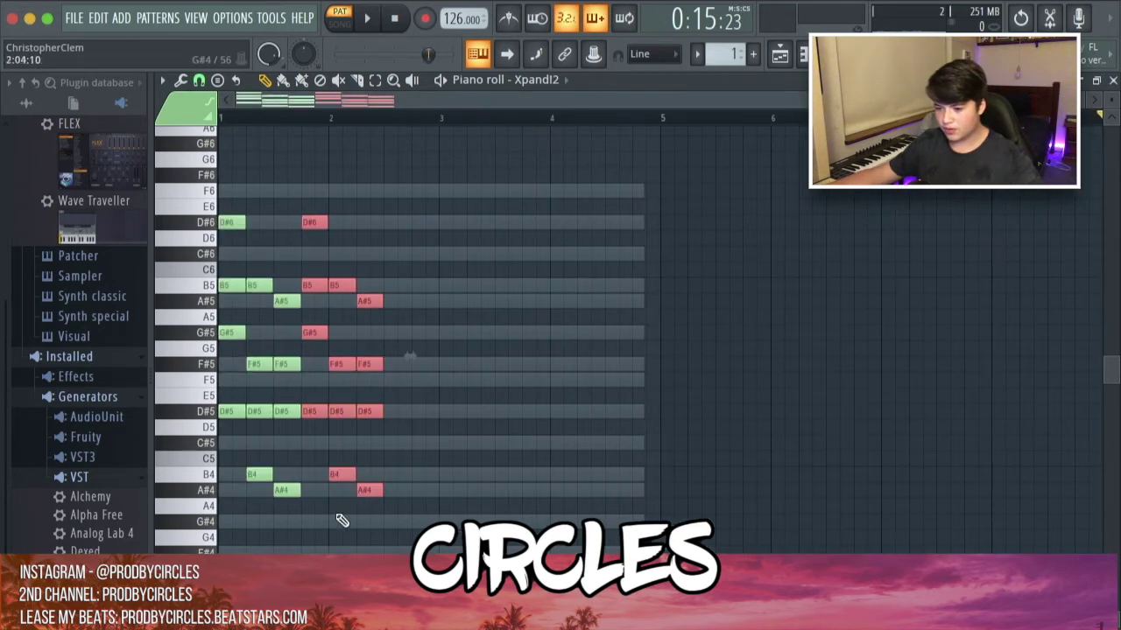
scroll(288, 490, up, 4)
drag(438, 529, 596, 216)
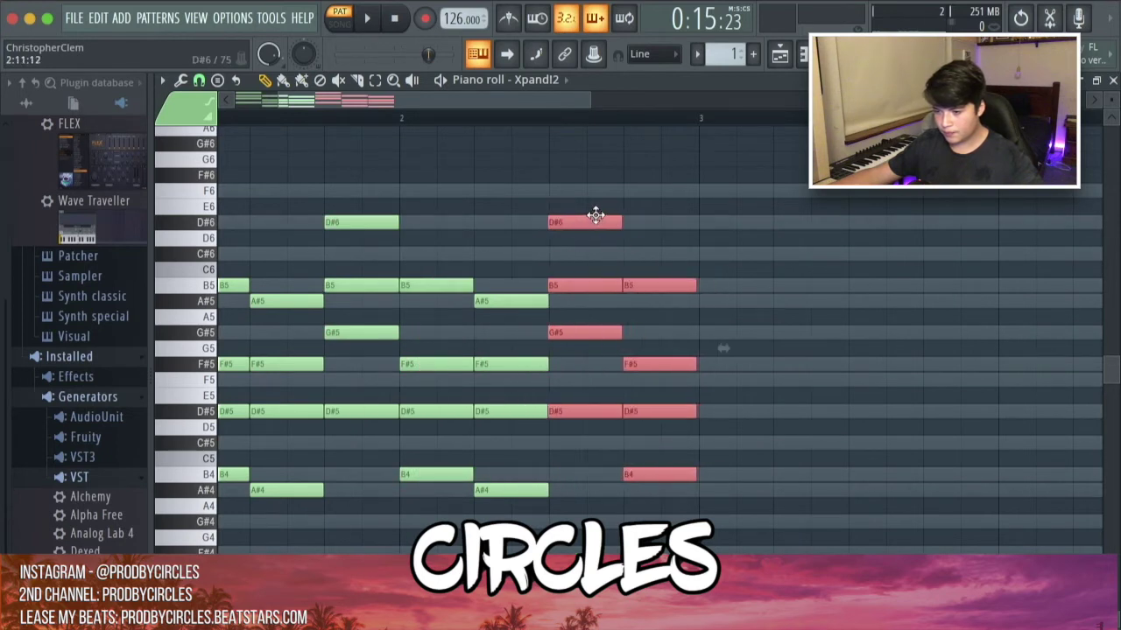
Step: Duplicate the full two-bar chord progression so that the copy starts exactly at bar 3
scroll(560, 219, up, 4)
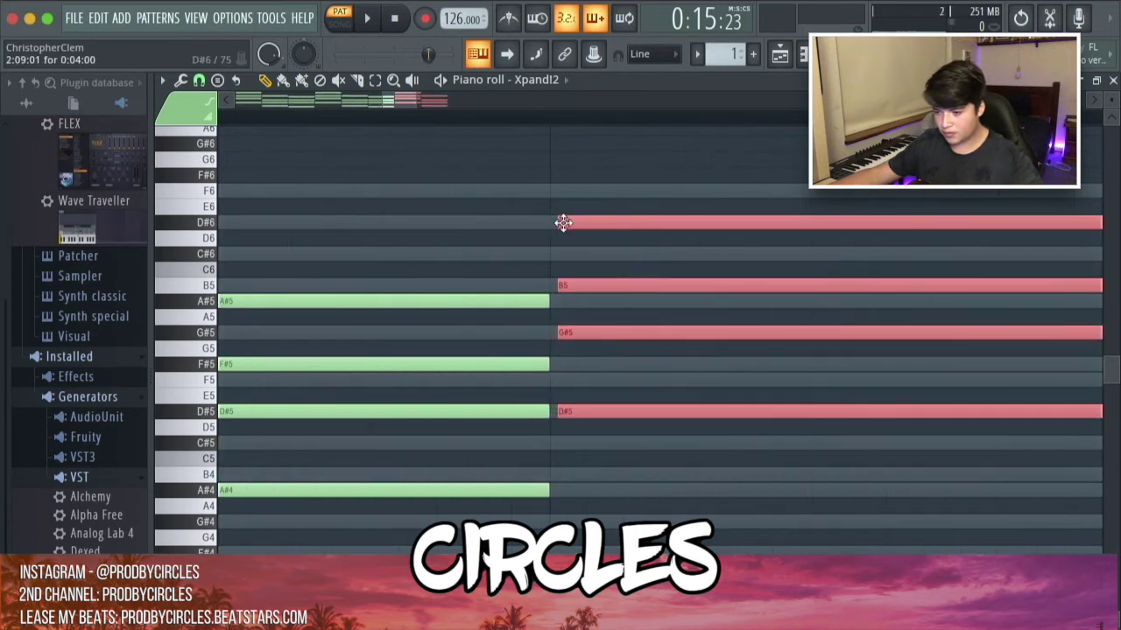
scroll(560, 443, down, 5)
drag(555, 562, 114, 191)
mouse_move(285, 491)
mouse_down()
mouse_move(541, 493)
mouse_move(478, 447)
mouse_move(543, 400)
mouse_move(374, 412)
mouse_up()
scroll(478, 448, up, 4)
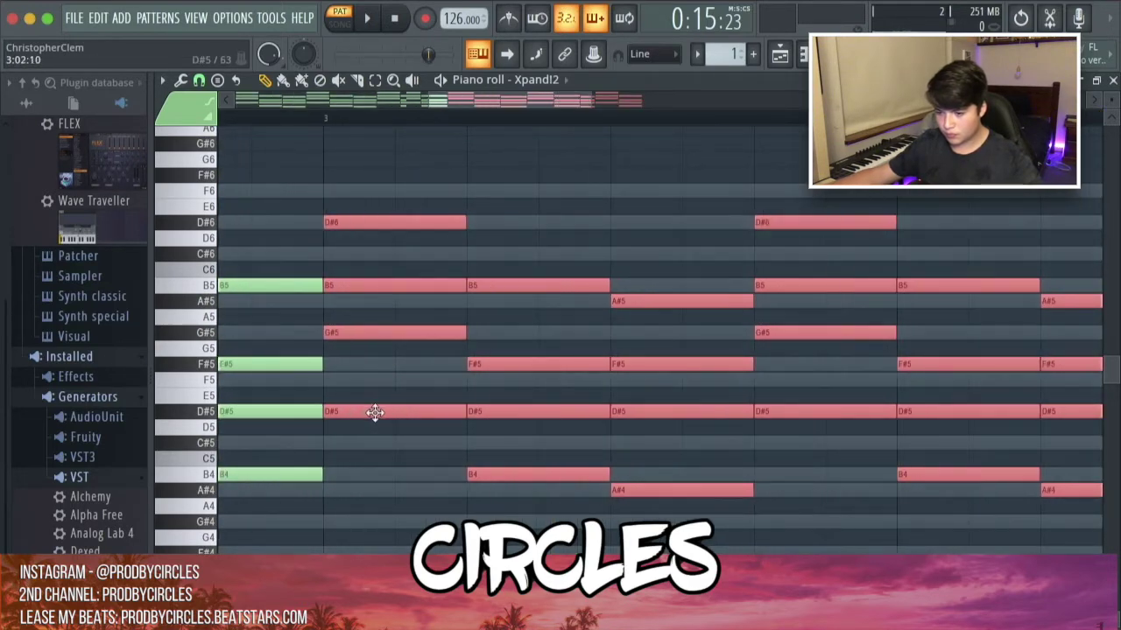
scroll(376, 411, down, 5)
Step: Transpose all the chords down one octave and play back the four-bar progression
key(space)
drag(275, 118, 142, 115)
key(space)
key(ctrl+Down)
scroll(446, 188, down, 4)
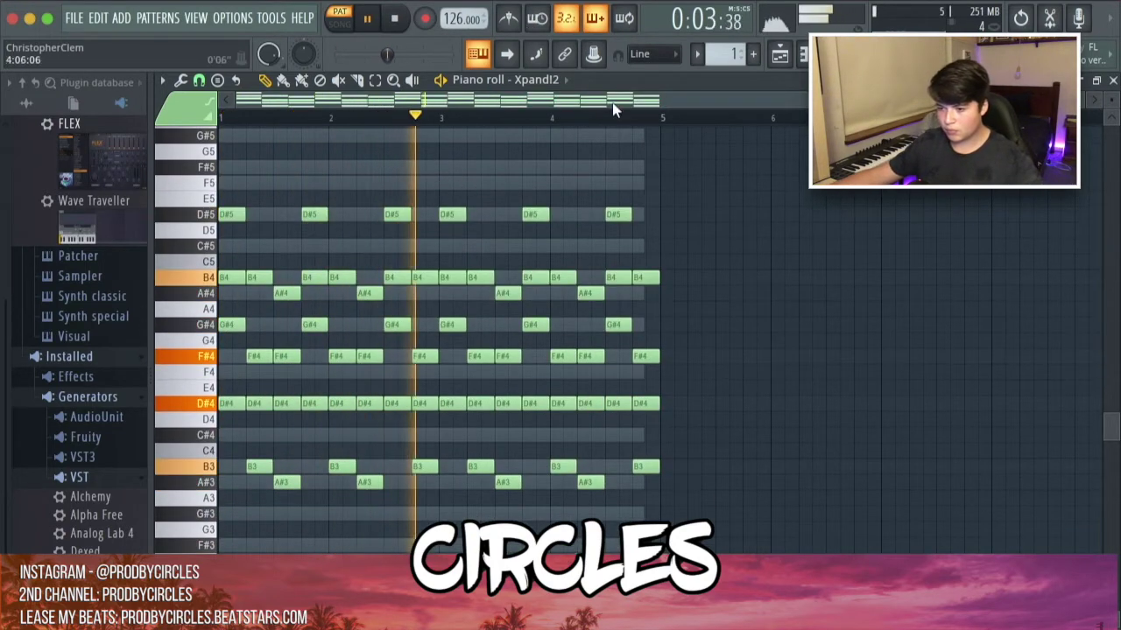
Step: Lower the tempo to 122 BPM and play the chords against the metronome
drag(462, 19, 462, 38)
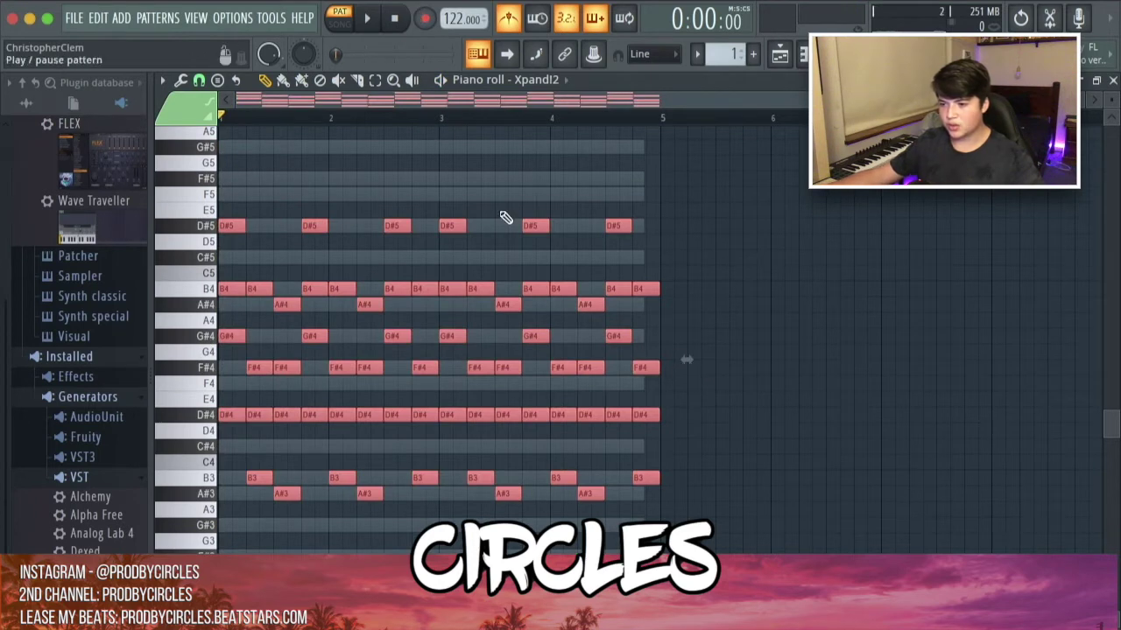
key(space)
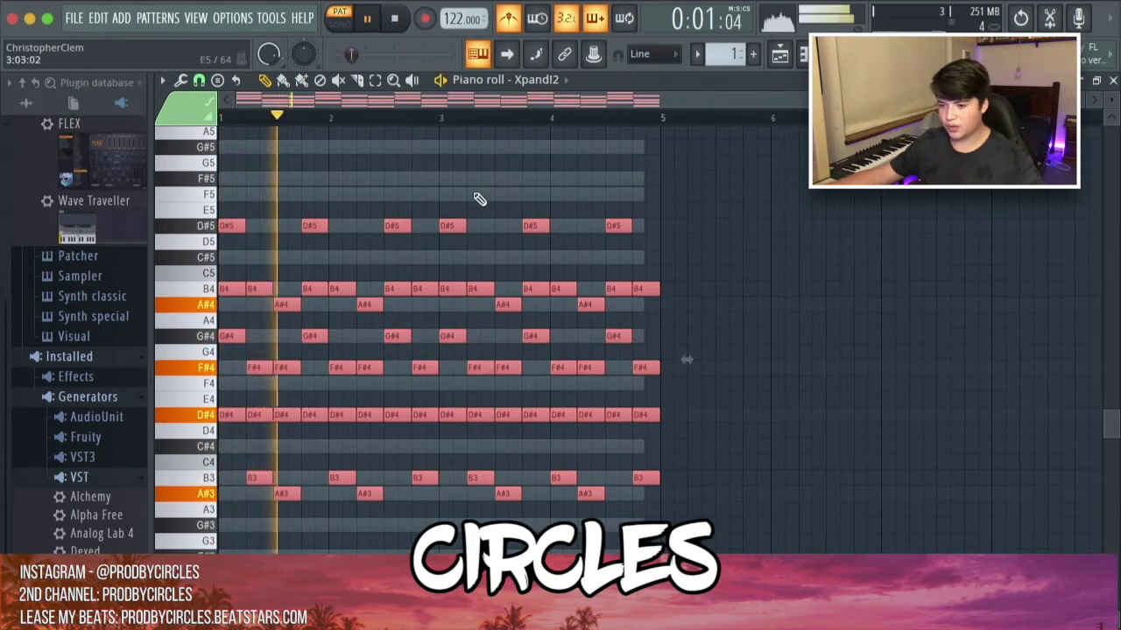
key(space)
Step: Stretch all the chords to about seven bars, raise the tempo to 166 BPM and play them back
drag(687, 360, 1023, 360)
scroll(1023, 360, up, 2)
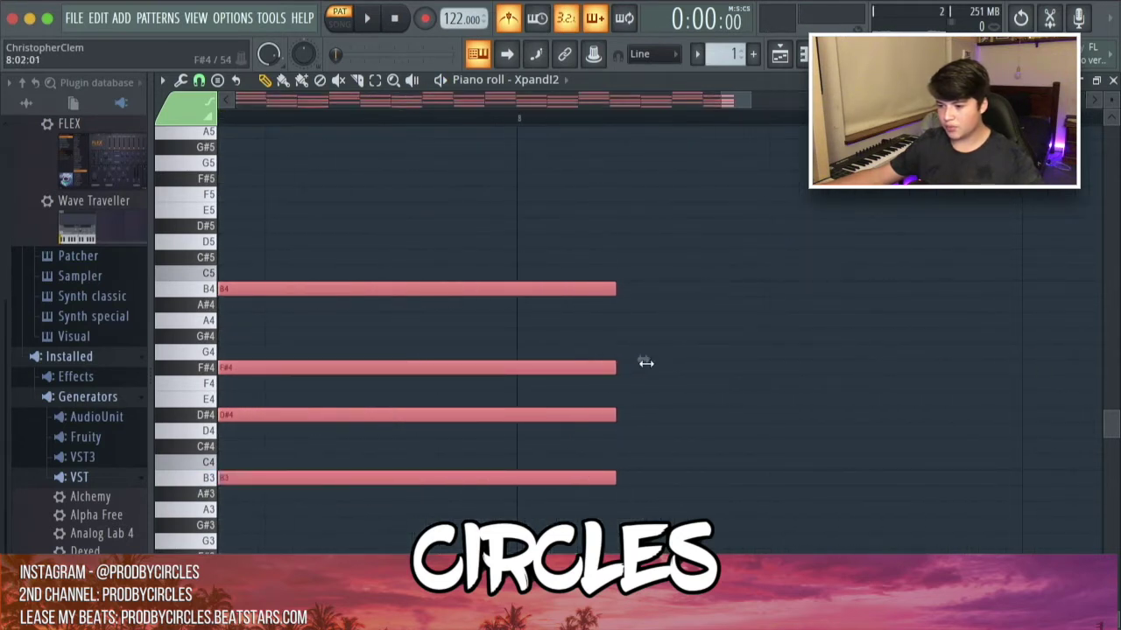
drag(645, 362, 547, 364)
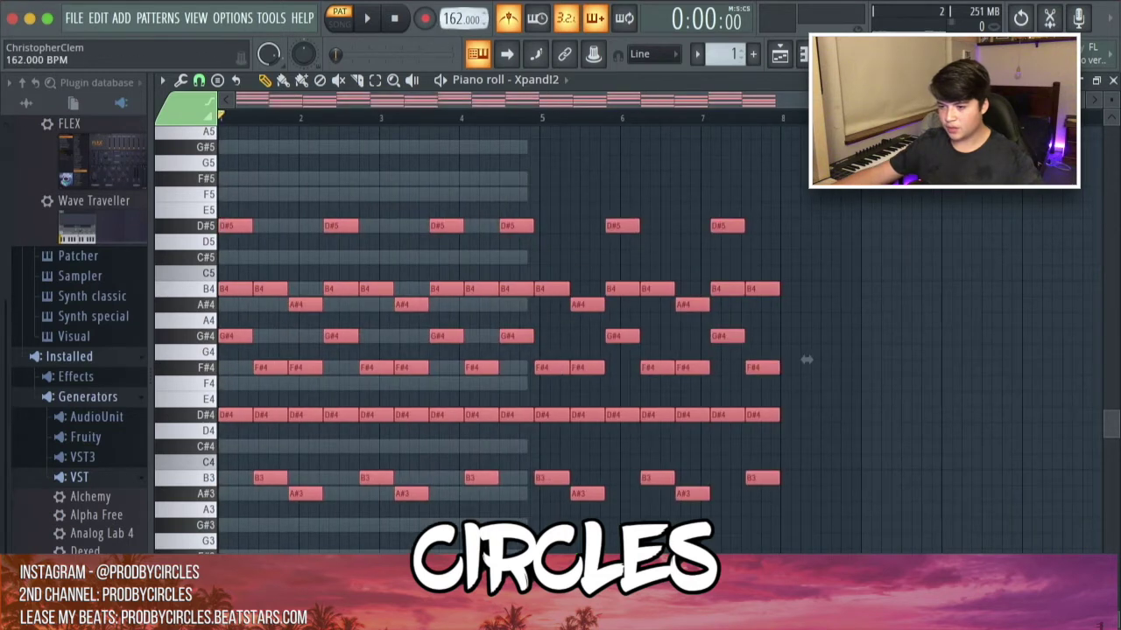
key(space)
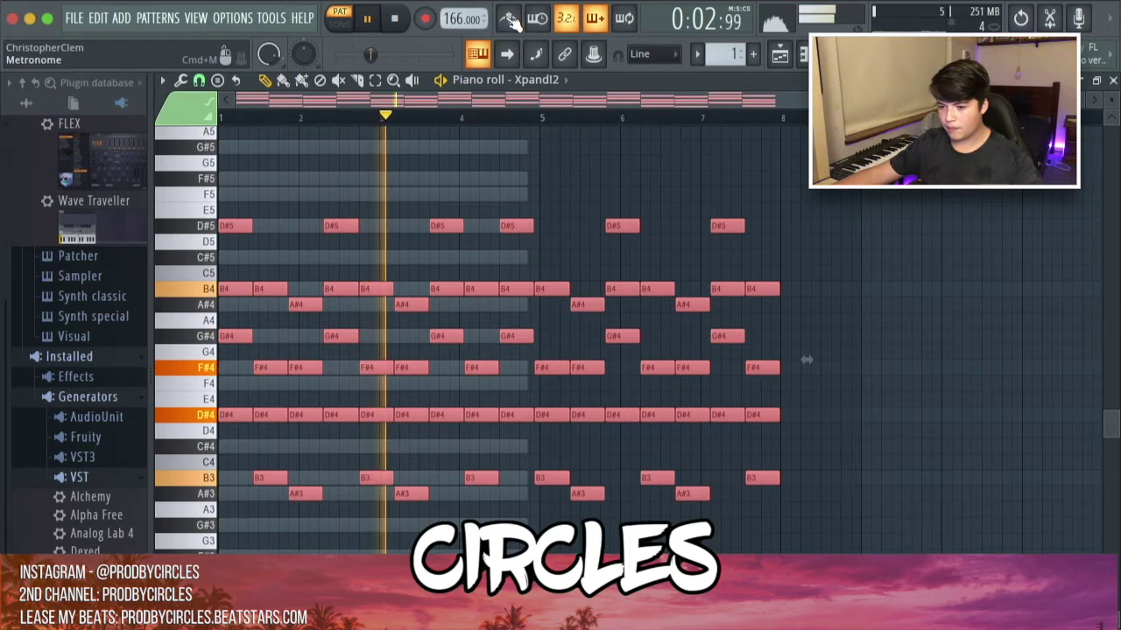
key(space)
key(space)
scroll(231, 286, up, 2)
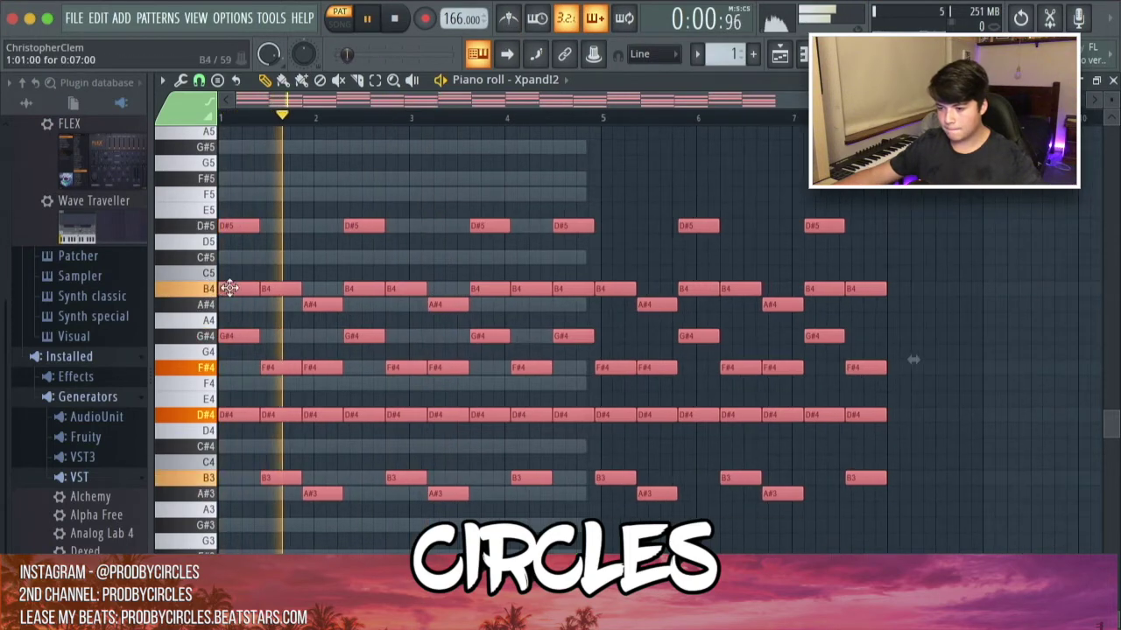
Step: Stretch all the chords so the progression fills eight bars, and play it back from the start
drag(913, 361, 1009, 362)
key(space)
key(space)
key(space)
scroll(1010, 365, up, 5)
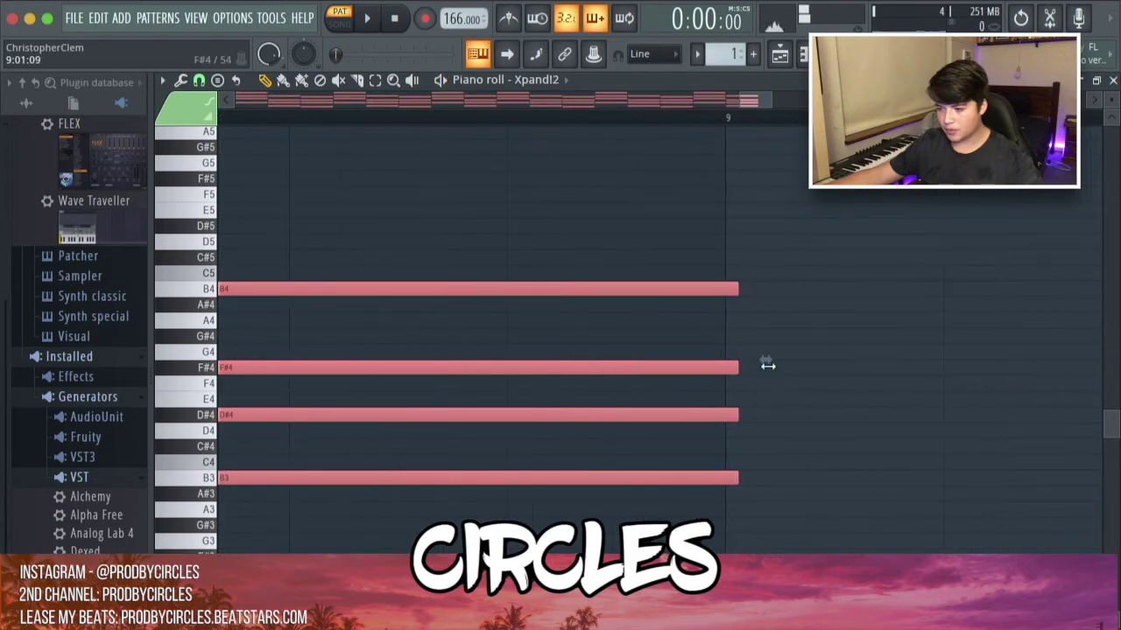
key(space)
scroll(758, 365, down, 5)
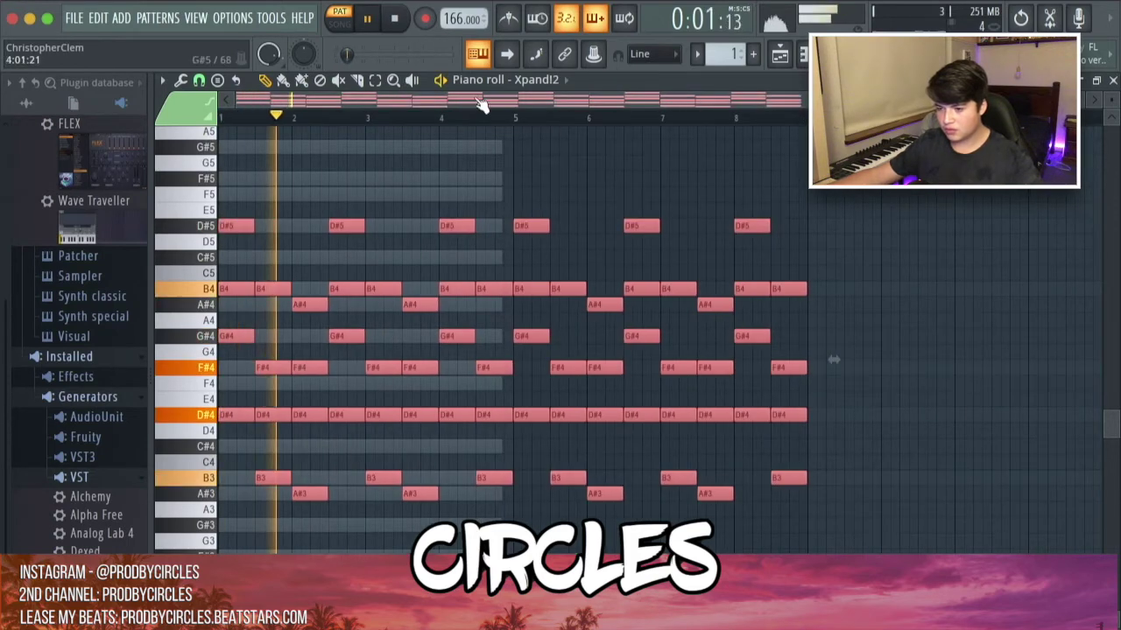
Step: Audition the chords an octave lower and an octave higher, return them to their previous octave, and set the tempo to 152 BPM
drag(462, 18, 462, 26)
key(space)
key(ctrl+Down)
key(space)
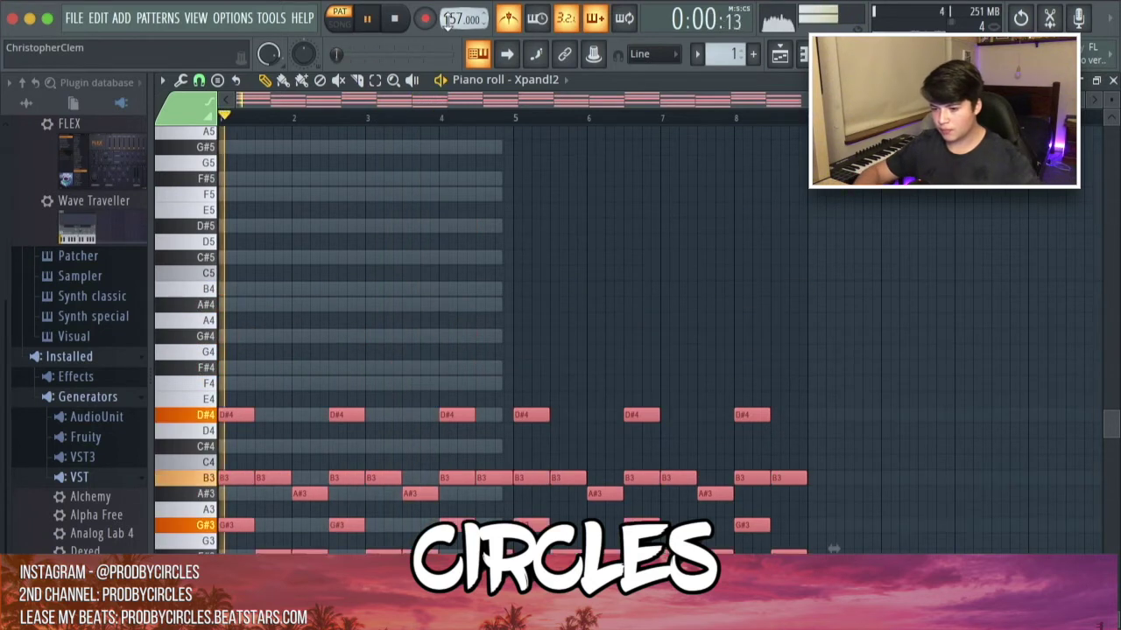
key(ctrl+Up)
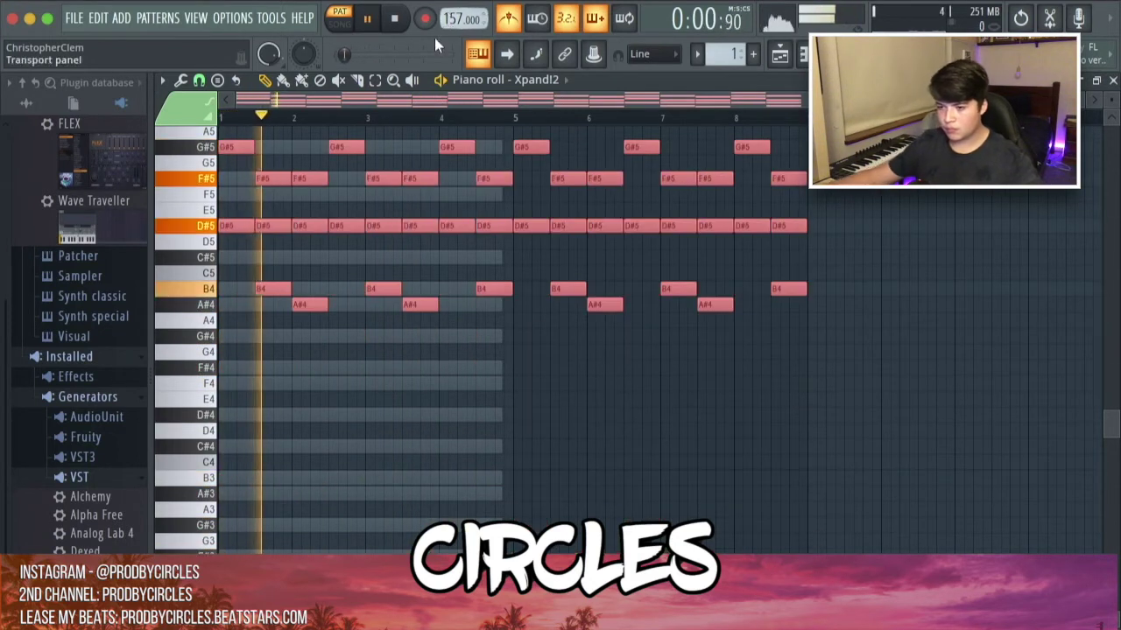
drag(462, 19, 462, 24)
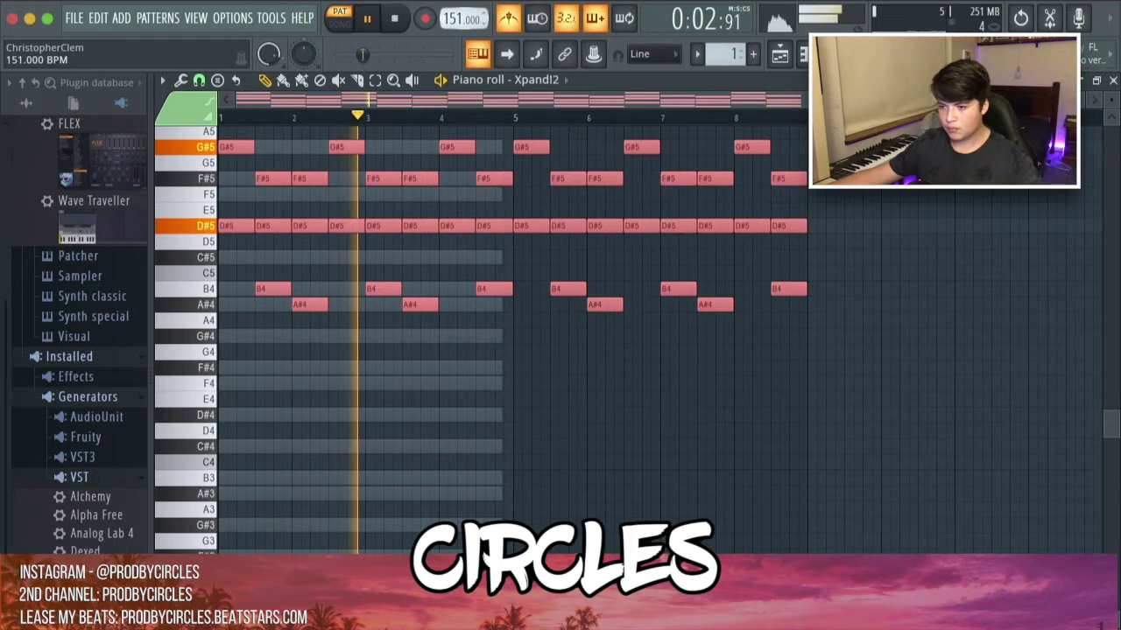
scroll(833, 328, up, 5)
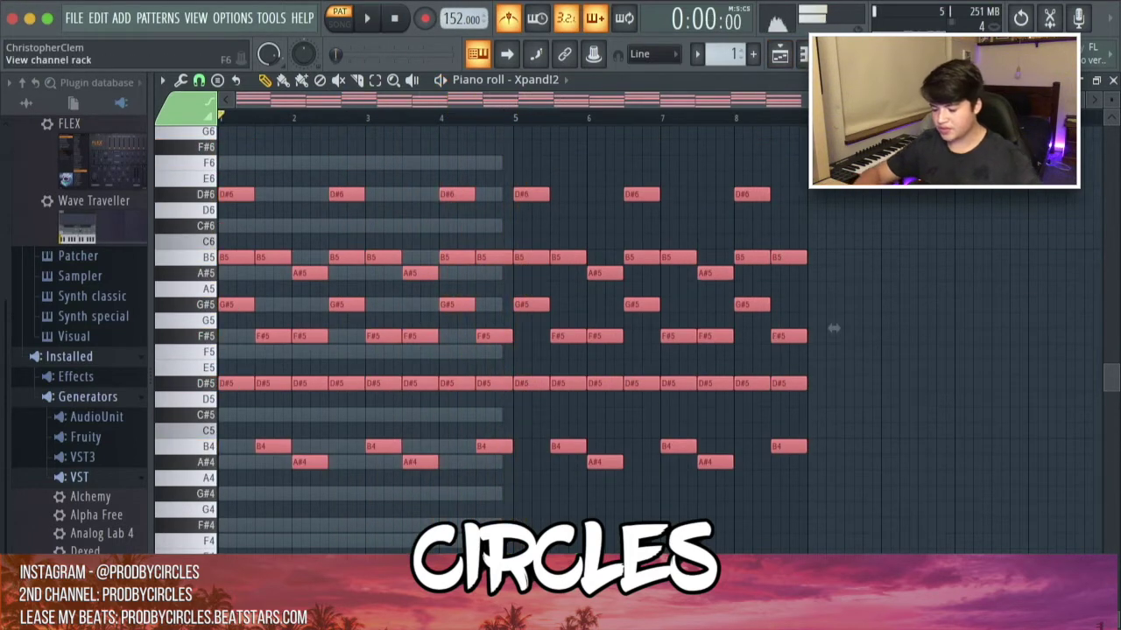
key(ctrl+Down)
Step: Solo the Xpand!2 channel and switch its preset to 01 Attack Brass
key(F6)
key(space)
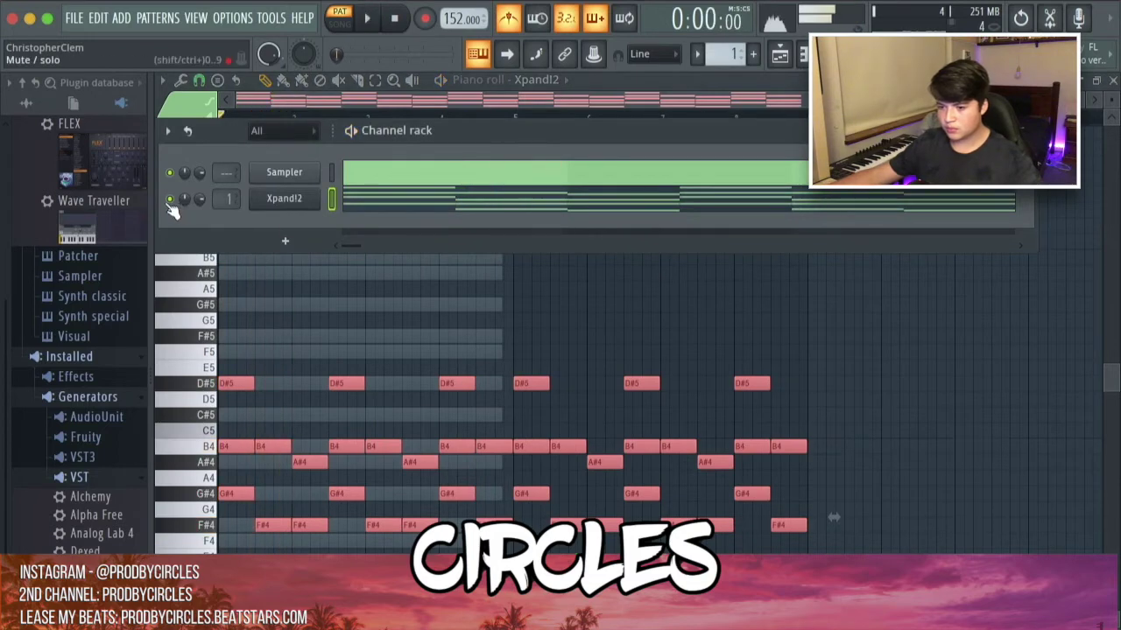
right_click(171, 200)
click(284, 198)
drag(350, 81, 347, 40)
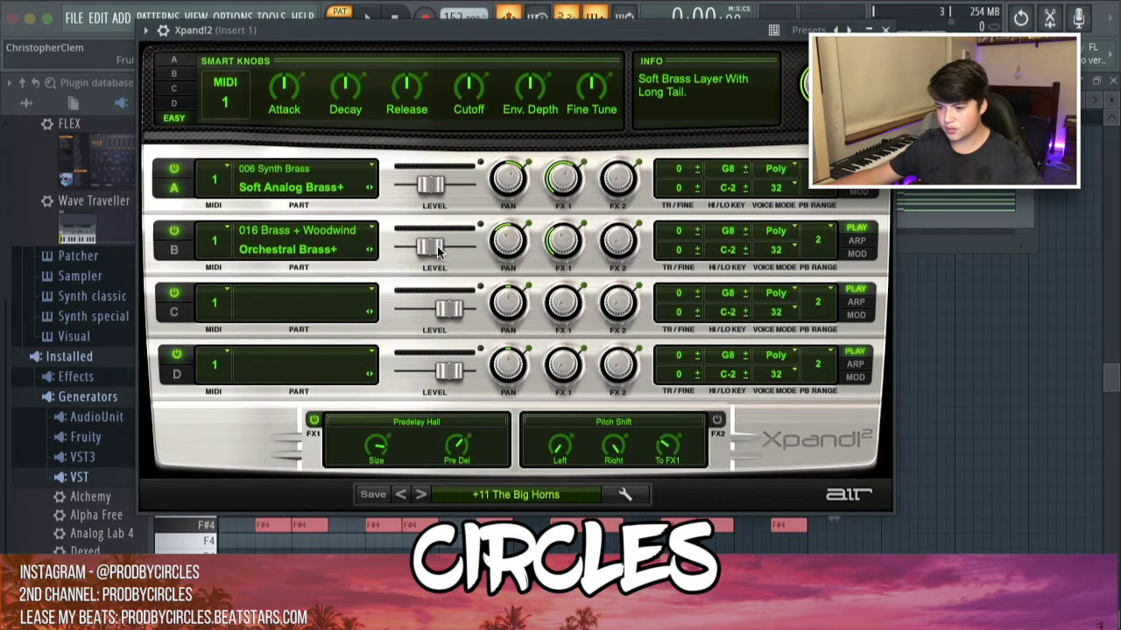
click(421, 496)
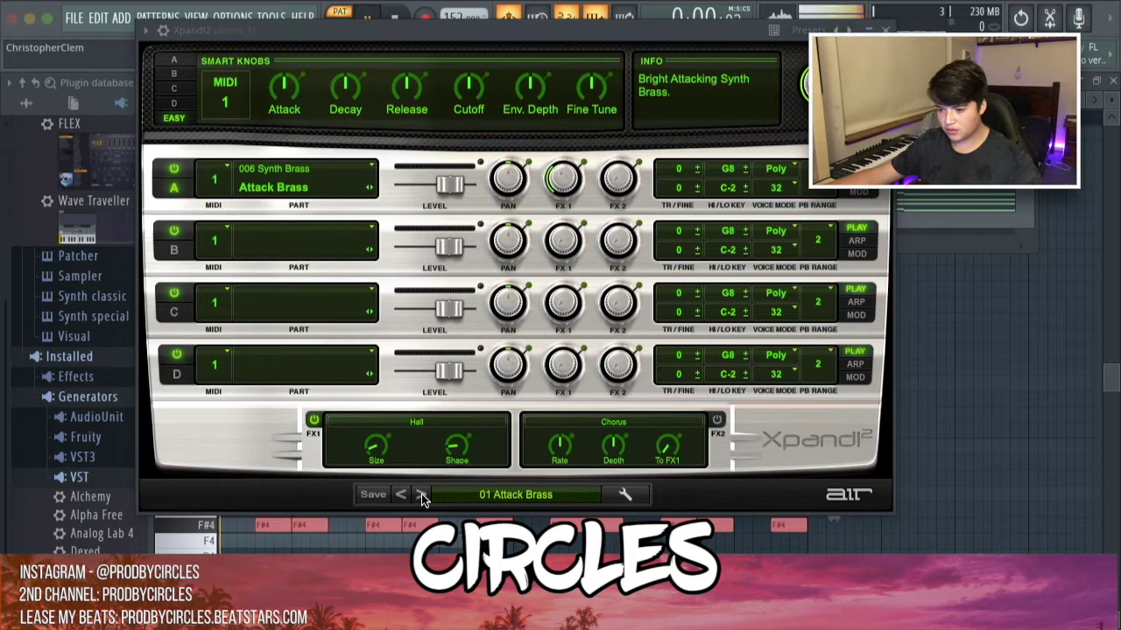
click(889, 30)
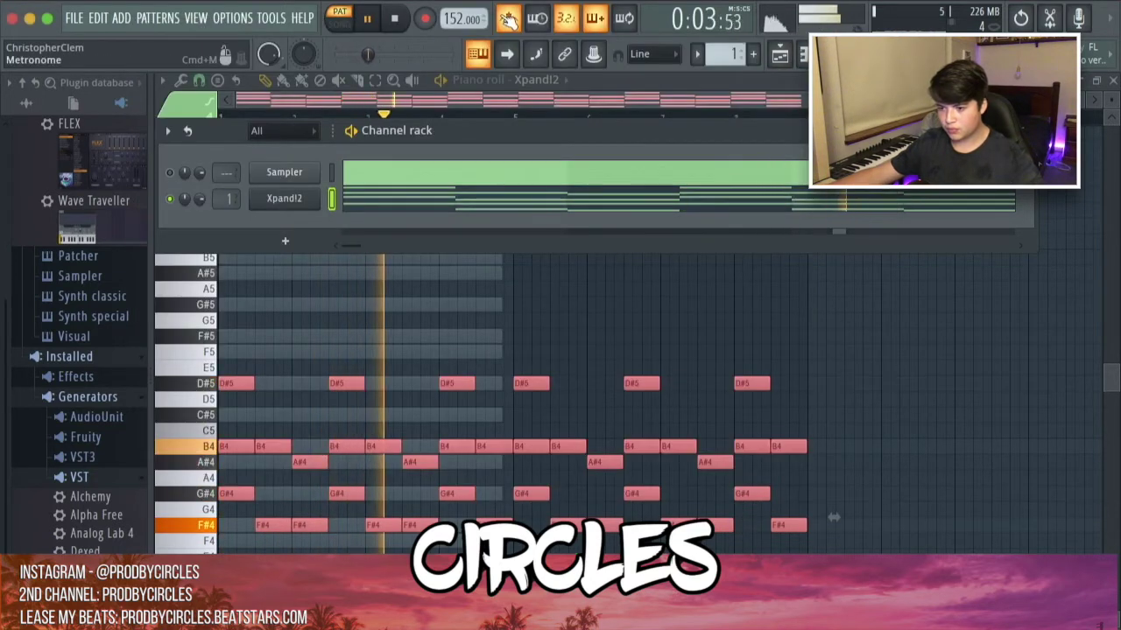
Step: Turn off the metronome, close the channel rack and listen to the chords with the new brass preset
click(1022, 131)
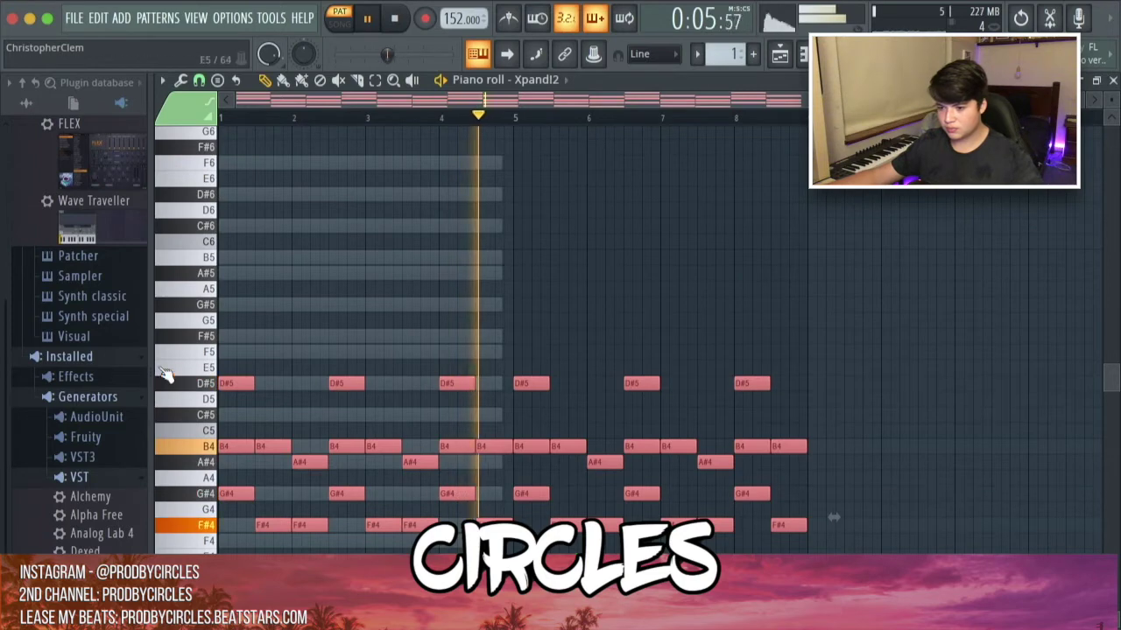
scroll(341, 298, down, 3)
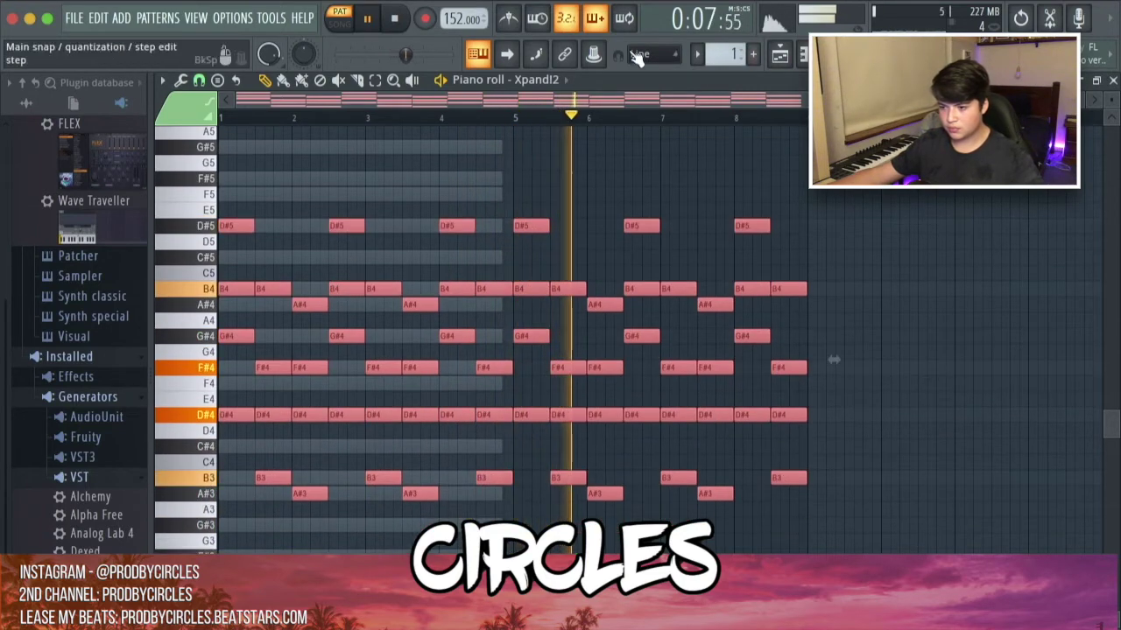
key(space)
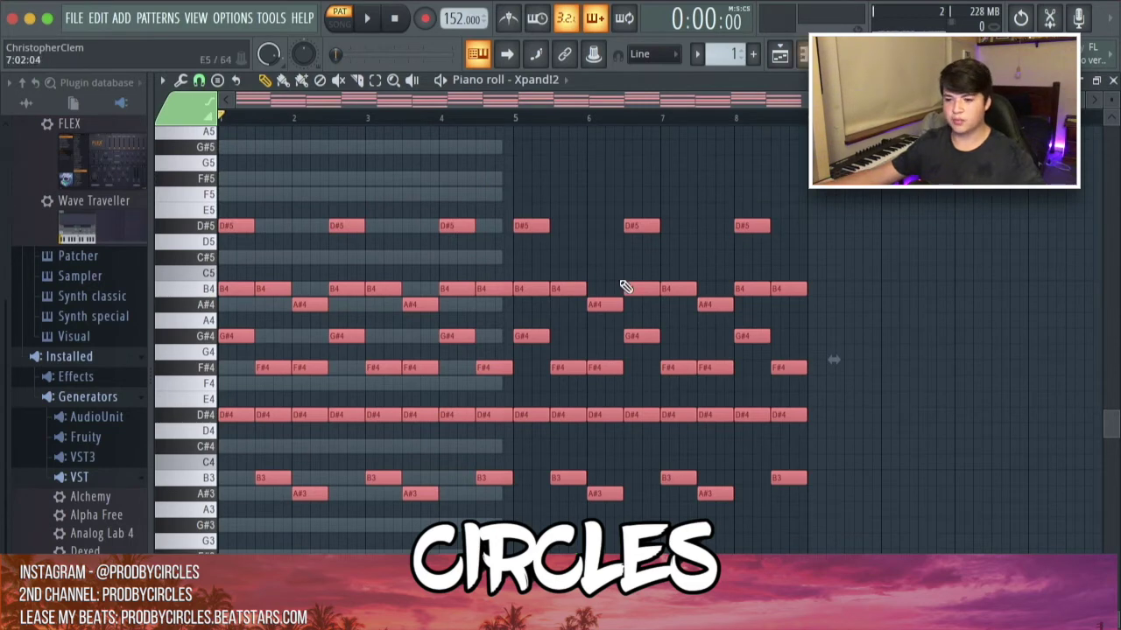
Step: Audition the Xpand!2 presets 02 Classic Synth Horns, 03 Spitty Synth Brass and +22 Virtual Brass Ens, then return to 01 Attack Brass
click(837, 54)
key(space)
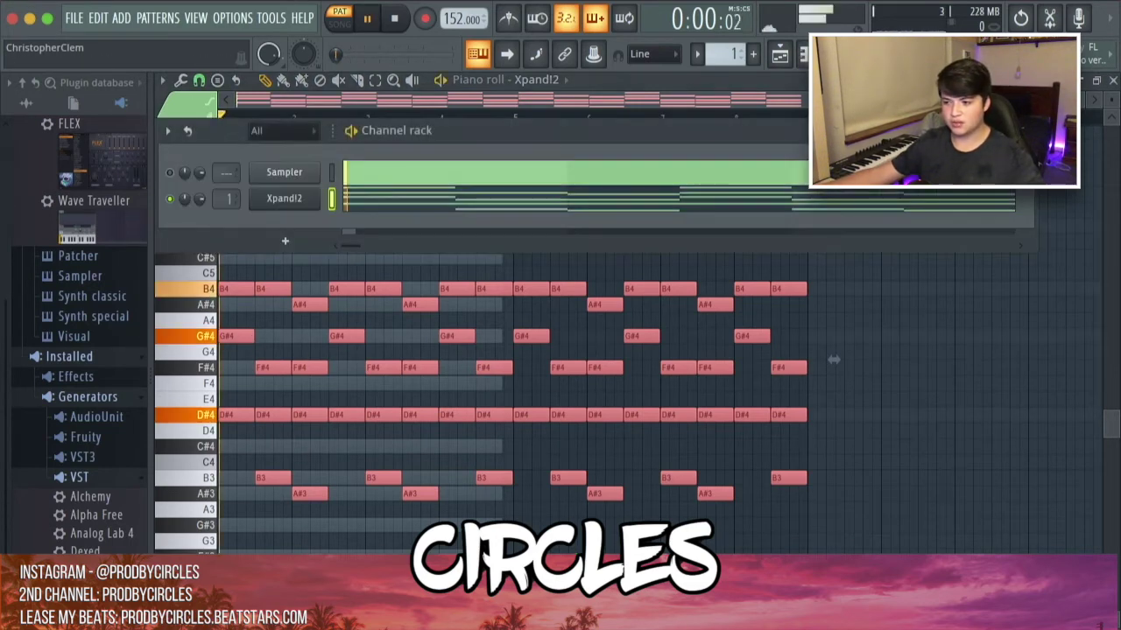
click(292, 203)
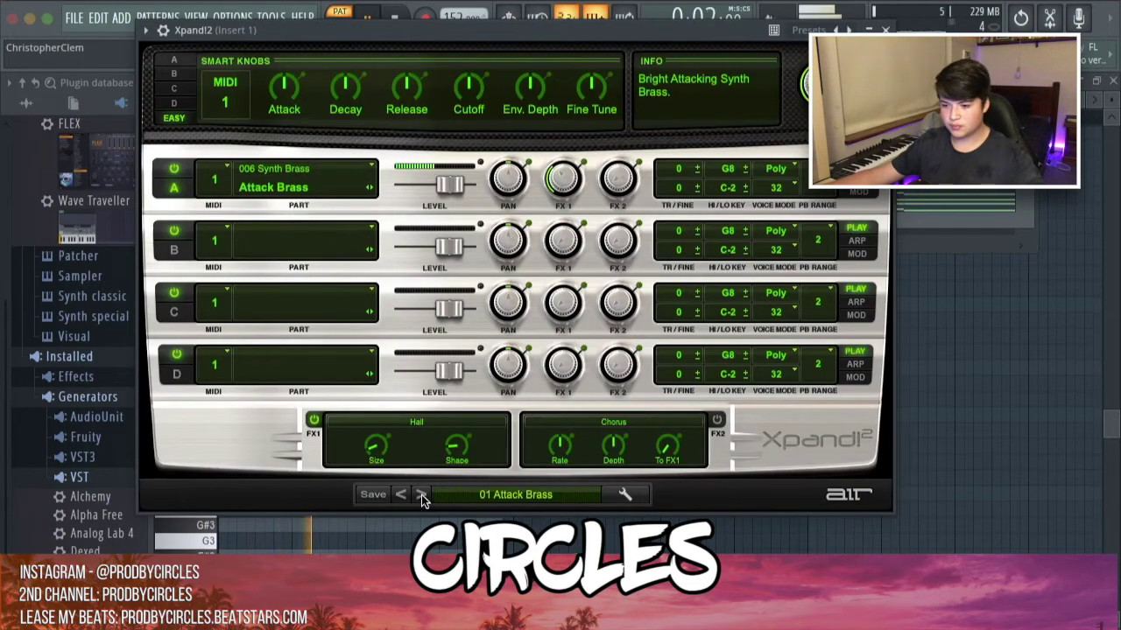
click(421, 495)
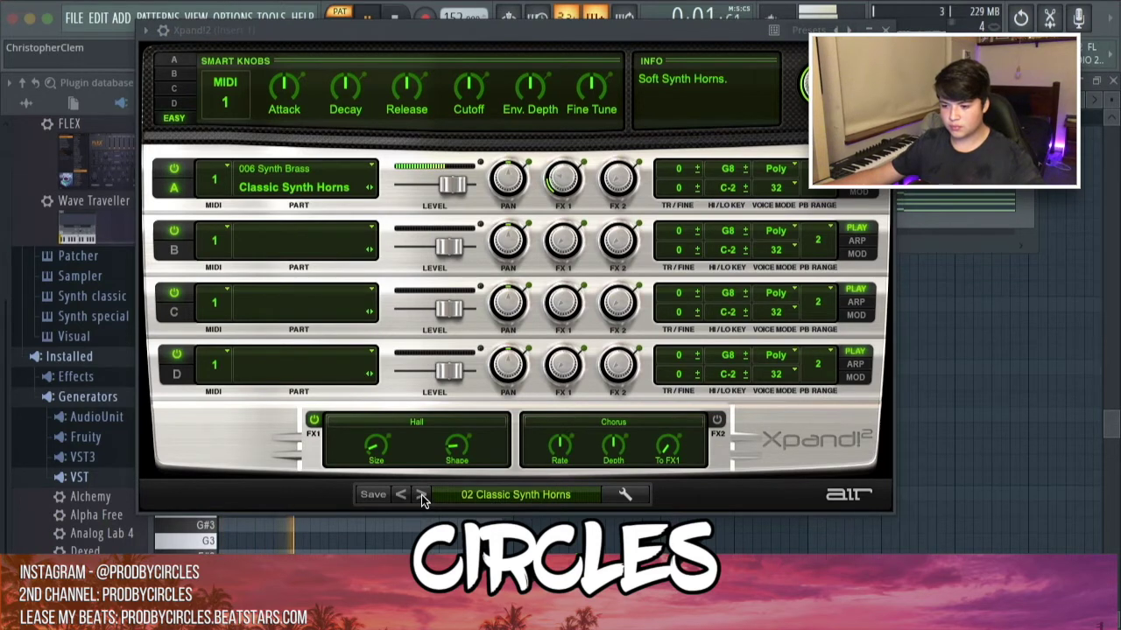
click(421, 496)
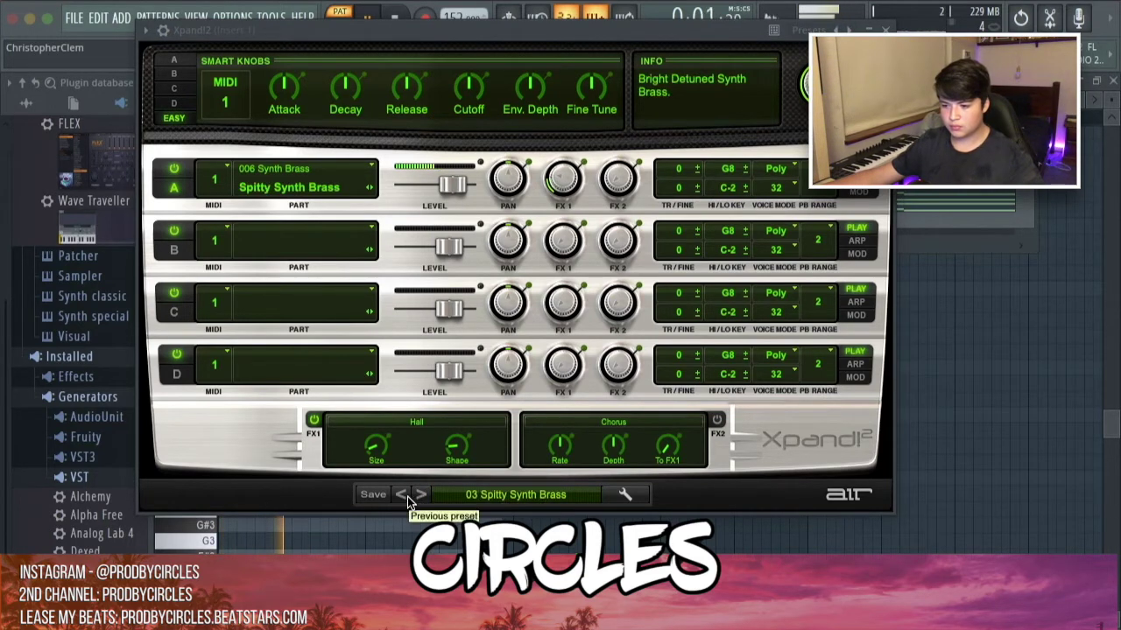
key(space)
click(404, 496)
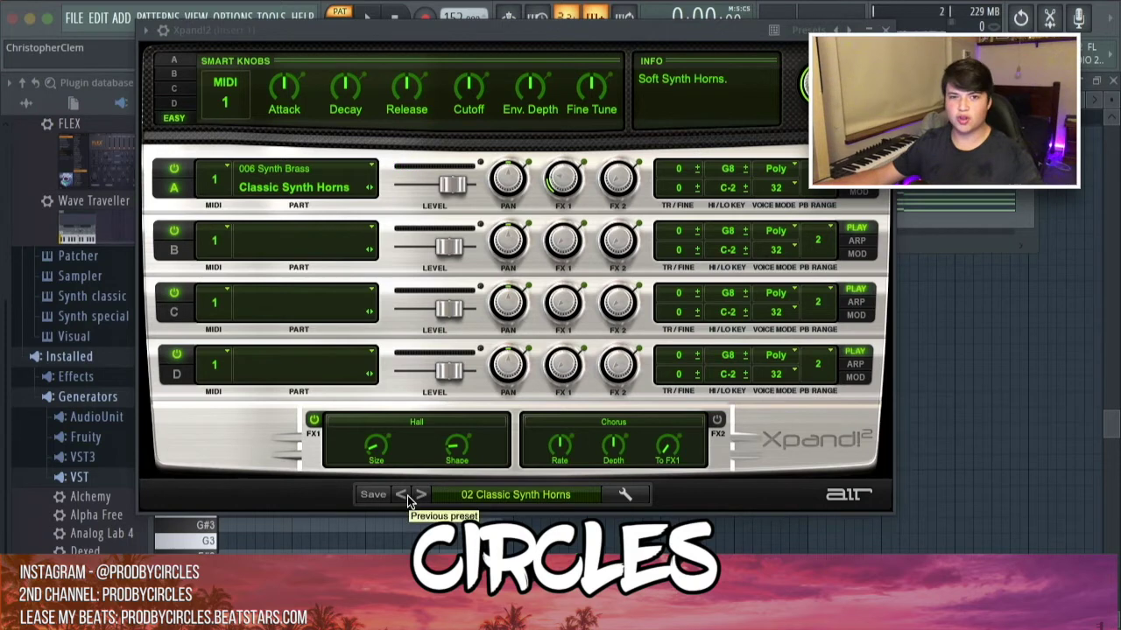
click(405, 496)
click(404, 496)
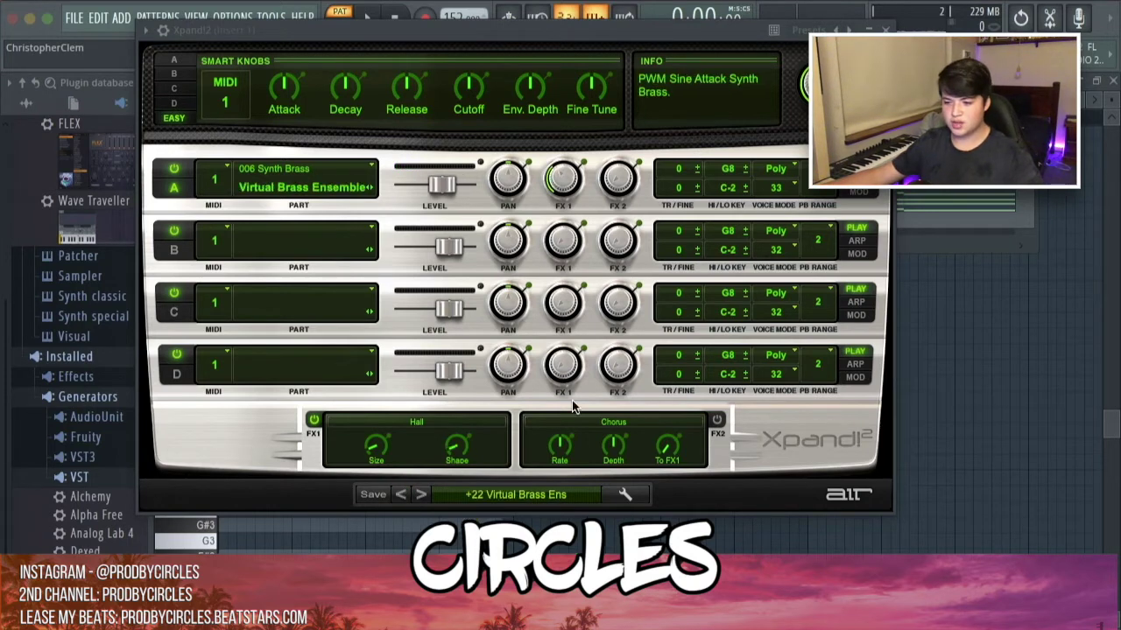
click(421, 494)
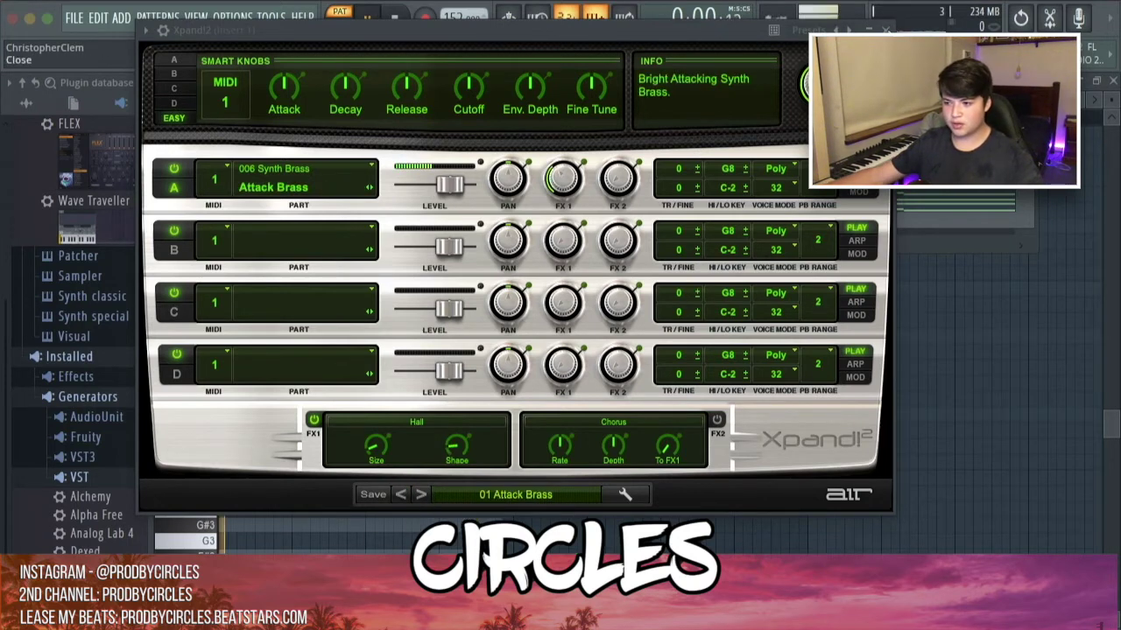
click(888, 32)
click(1023, 128)
Step: Set the tempo to 176 BPM while listening to the chord progression
key(space)
drag(456, 19, 455, 11)
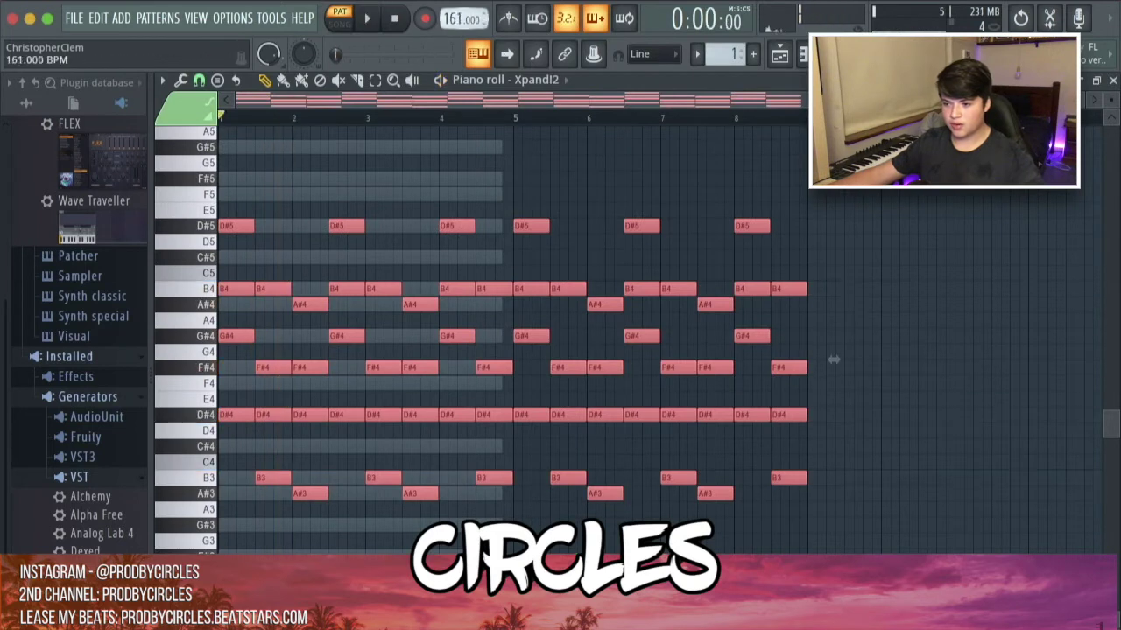
key(space)
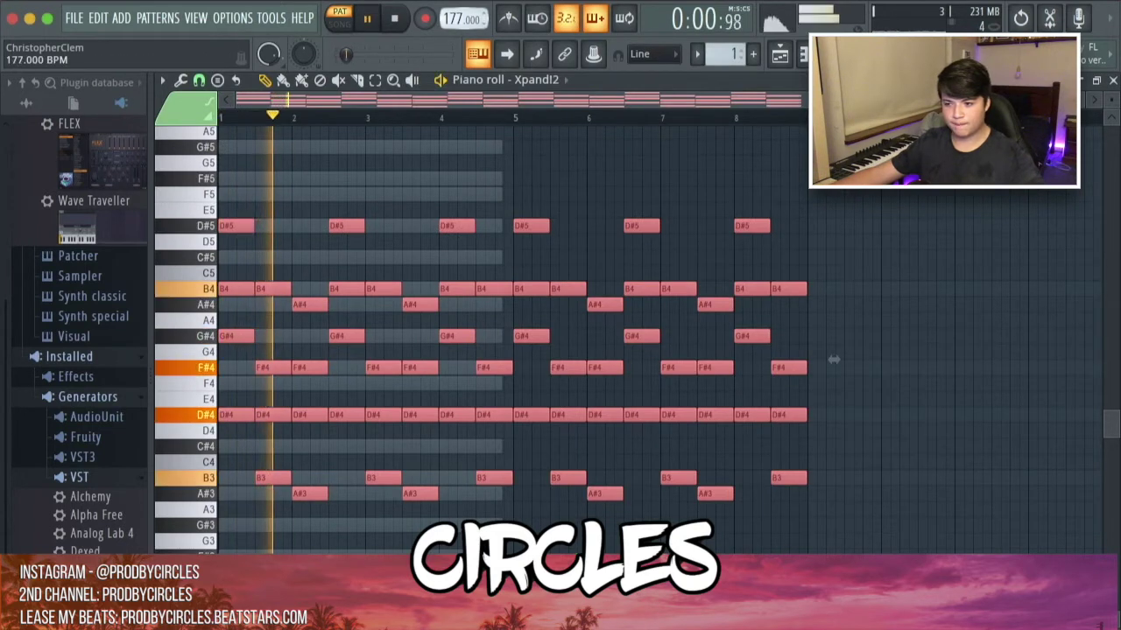
drag(455, 18, 456, 15)
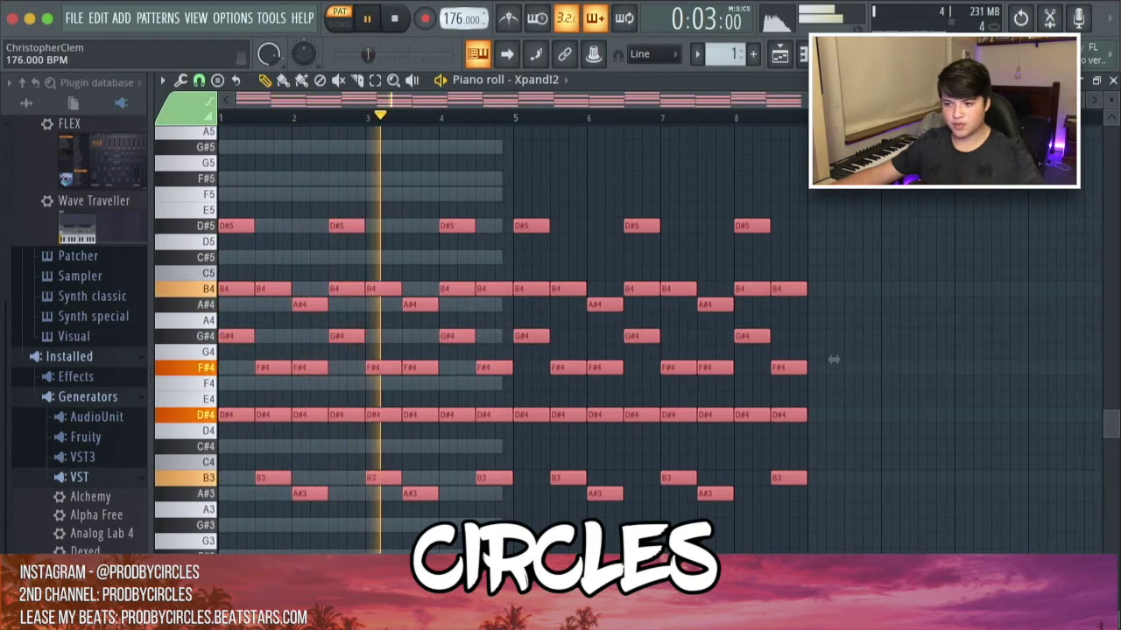
key(F6)
key(F6)
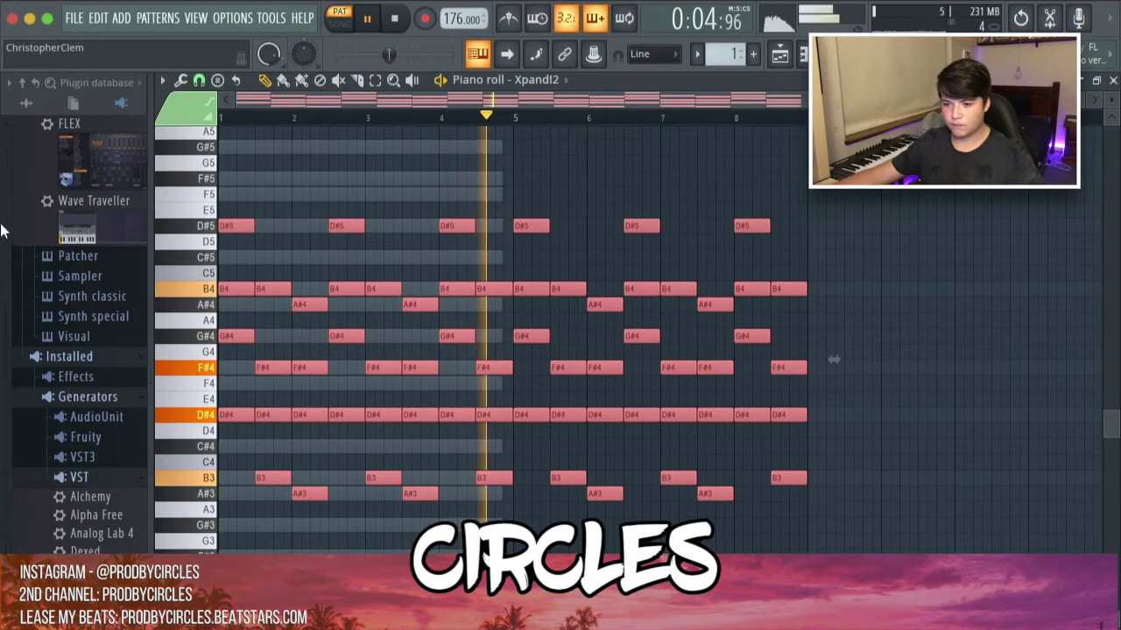
key(space)
Step: Add a second Xpand!2 instrument to the channel rack and close its plugin window
scroll(101, 317, down, 1)
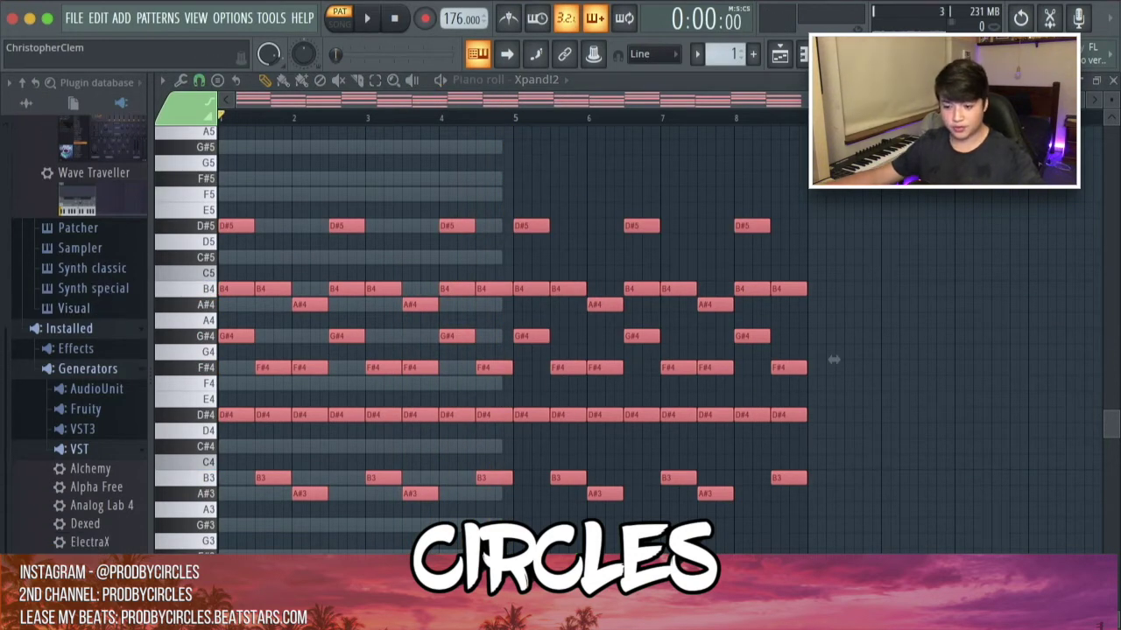
drag(721, 260, 829, 55)
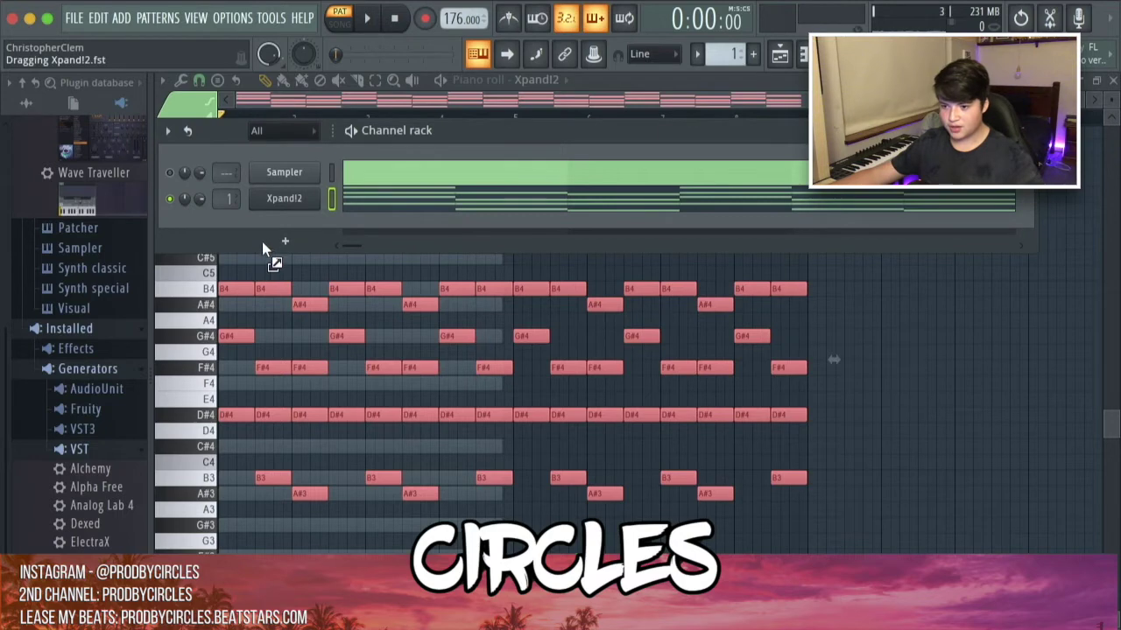
drag(261, 242, 274, 217)
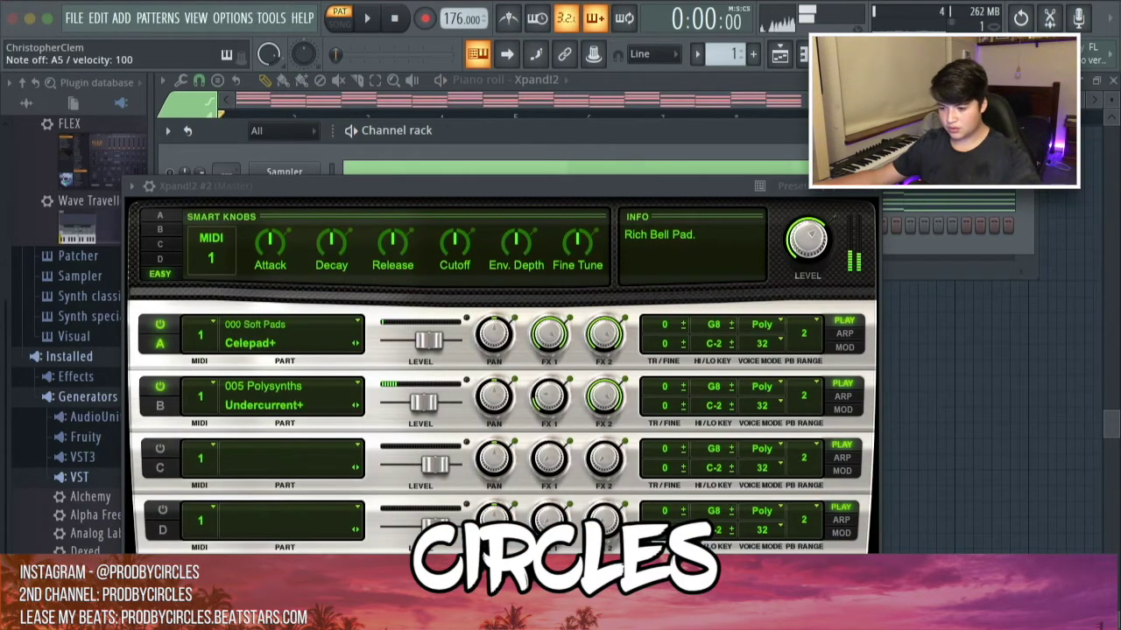
click(883, 190)
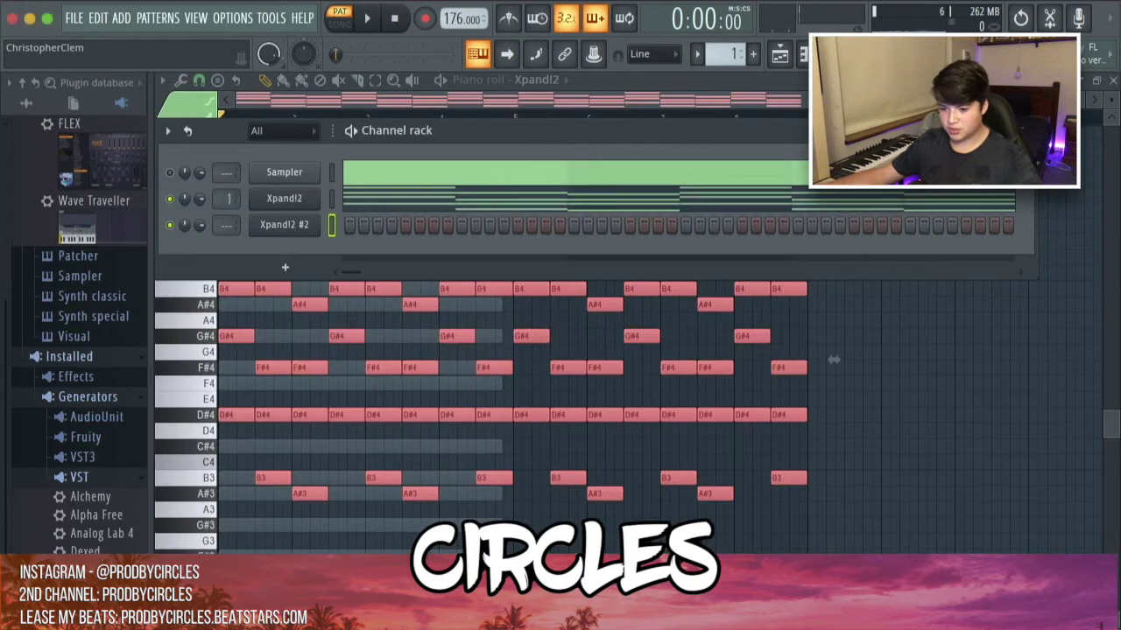
Step: Load ElectraX as a new channel with the Ronny j (Bell) patch from the Barnival bank and open its empty piano roll
drag(850, 212, 850, 212)
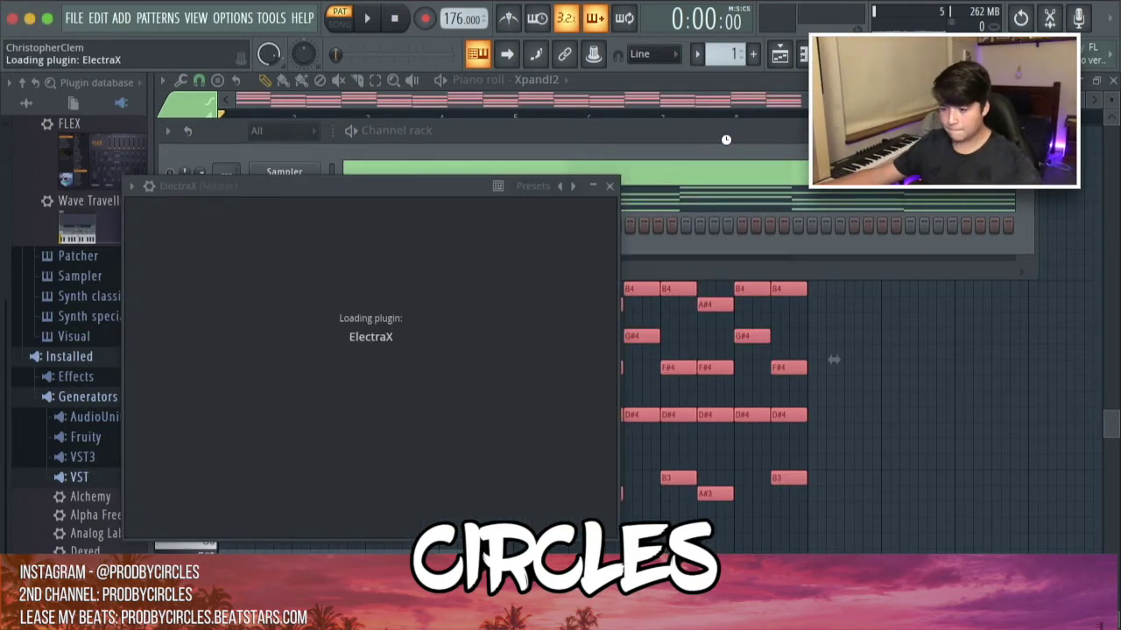
click(715, 227)
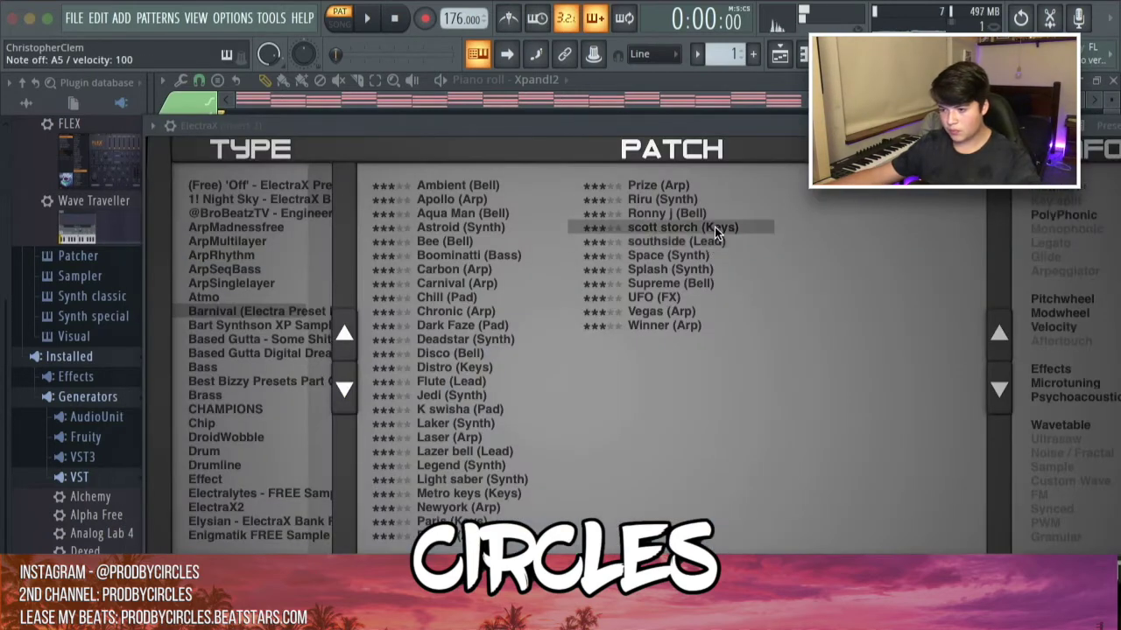
click(702, 211)
drag(765, 131, 534, 122)
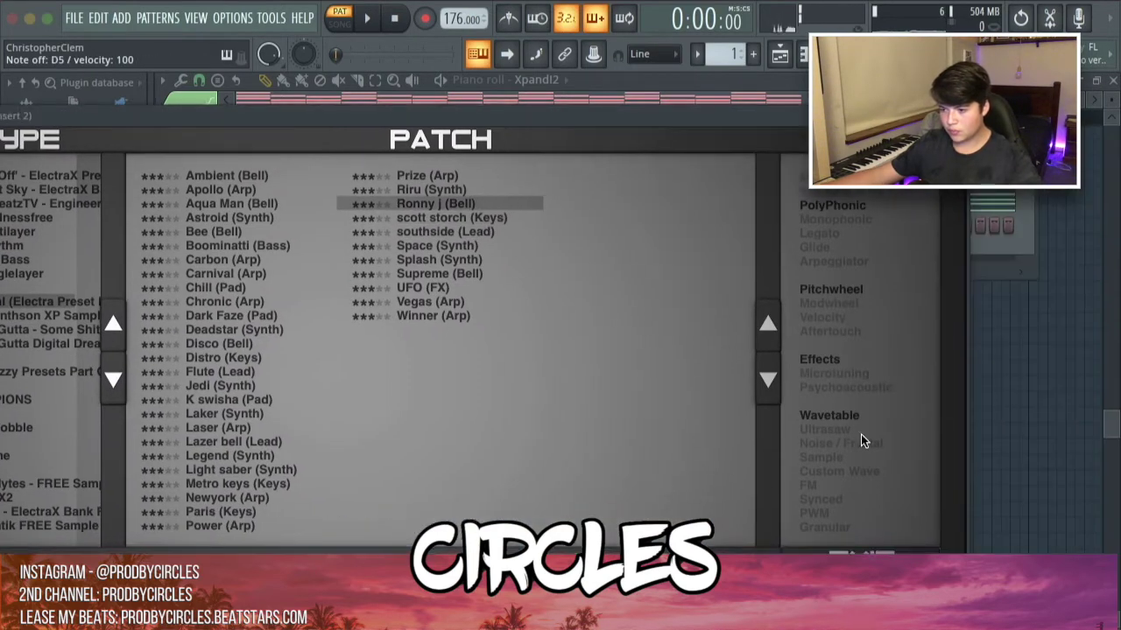
click(959, 115)
click(800, 56)
Step: Listen to the chords and try an A#5 note at the start of bar 1 in the ElectraX pattern
key(space)
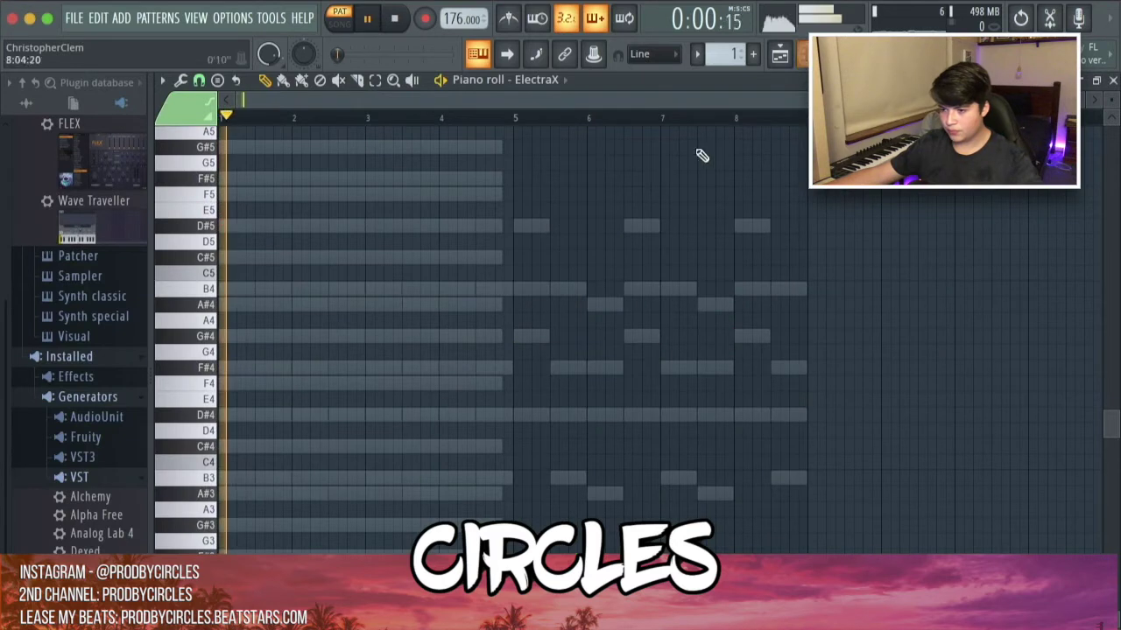
key(space)
drag(149, 170, 168, 130)
scroll(240, 213, up, 4)
key(space)
key(space)
drag(245, 300, 121, 282)
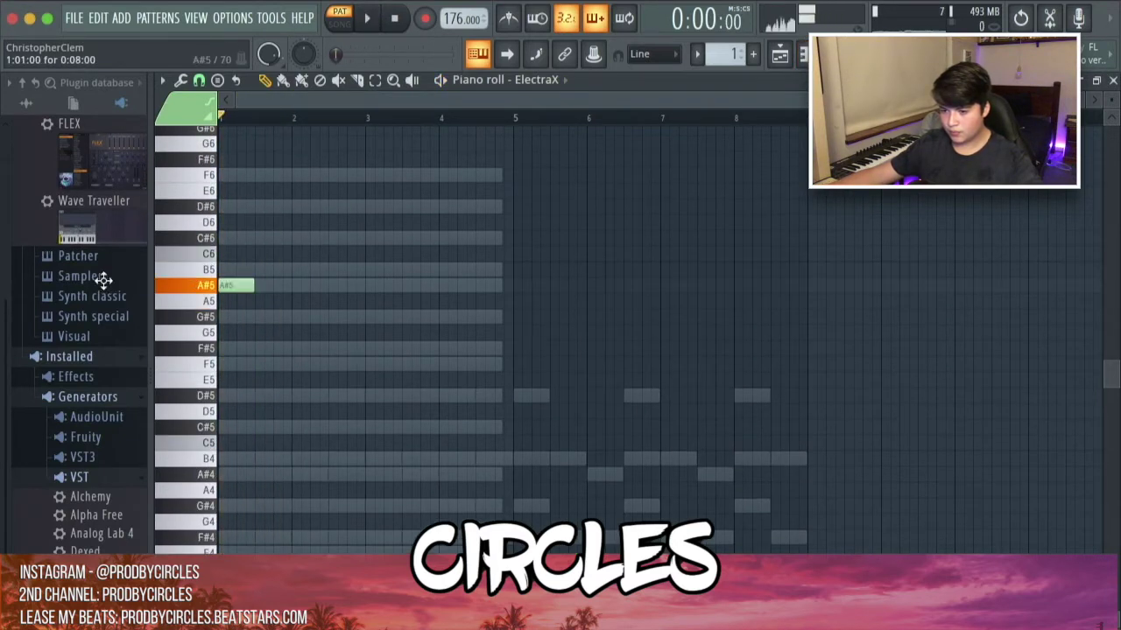
key(space)
Step: Sketch a descending melody of B5, A#5, G#5 and D#5 in bar 2, ending on F#5 at bar 3, while playing it back
drag(249, 280, 295, 289)
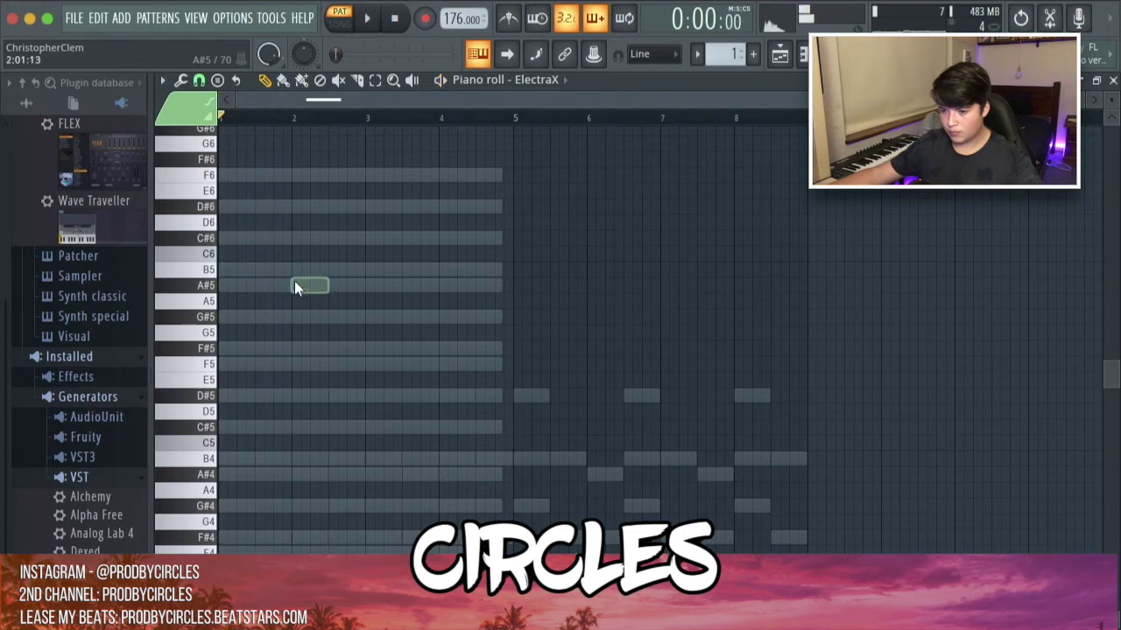
key(space)
scroll(271, 325, up, 3)
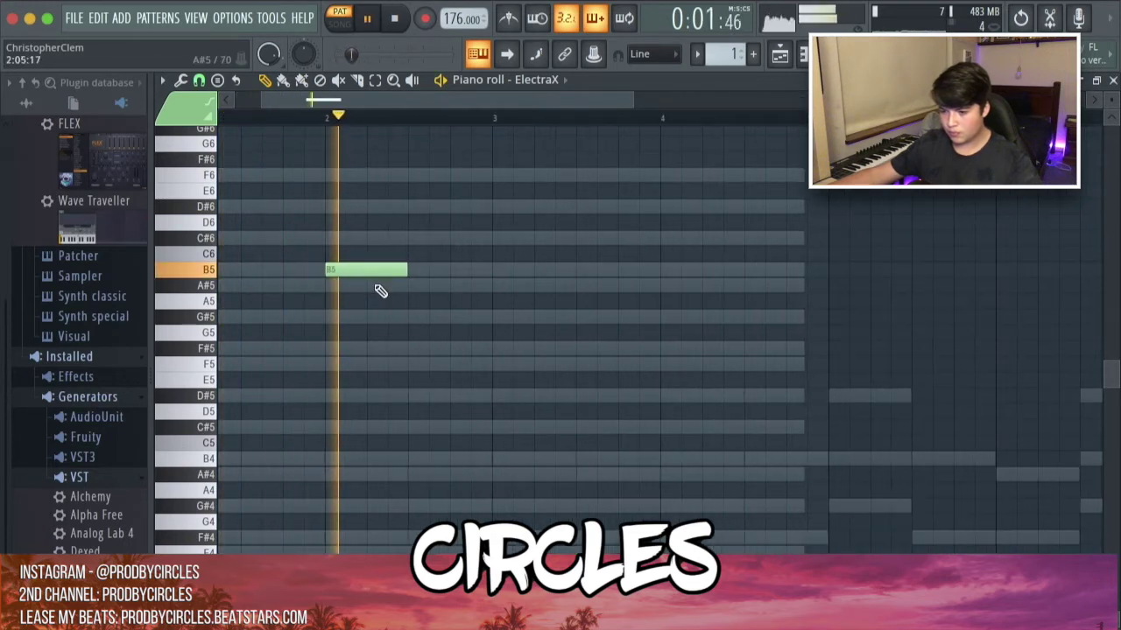
click(380, 289)
key(space)
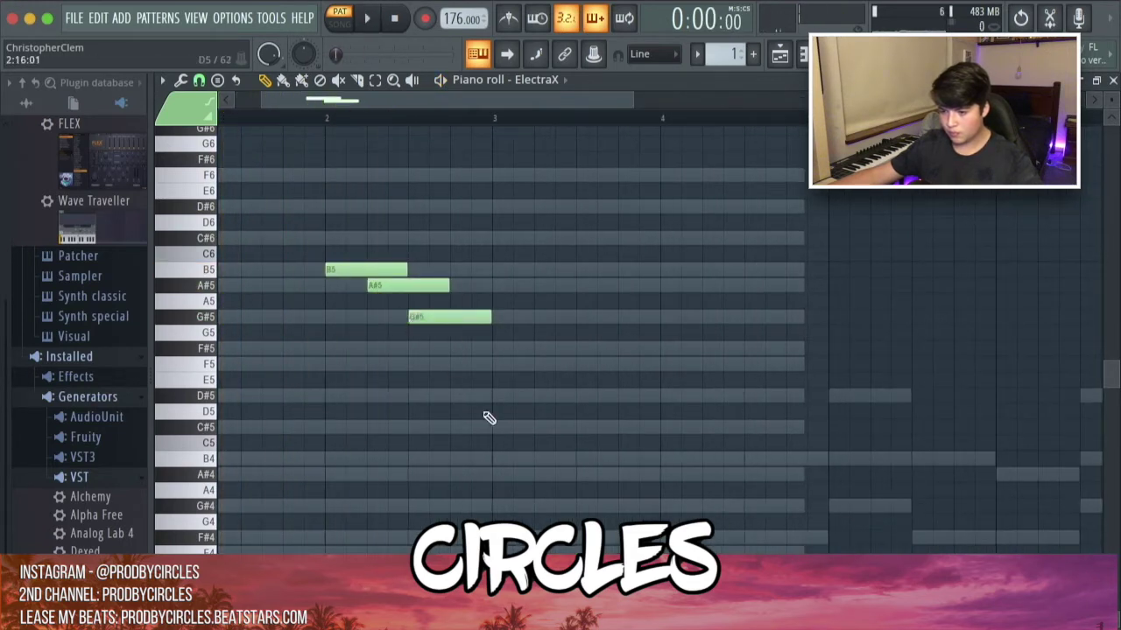
mouse_move(499, 368)
mouse_down()
mouse_move(521, 362)
mouse_move(516, 348)
mouse_up()
key(space)
scroll(516, 365, up, 2)
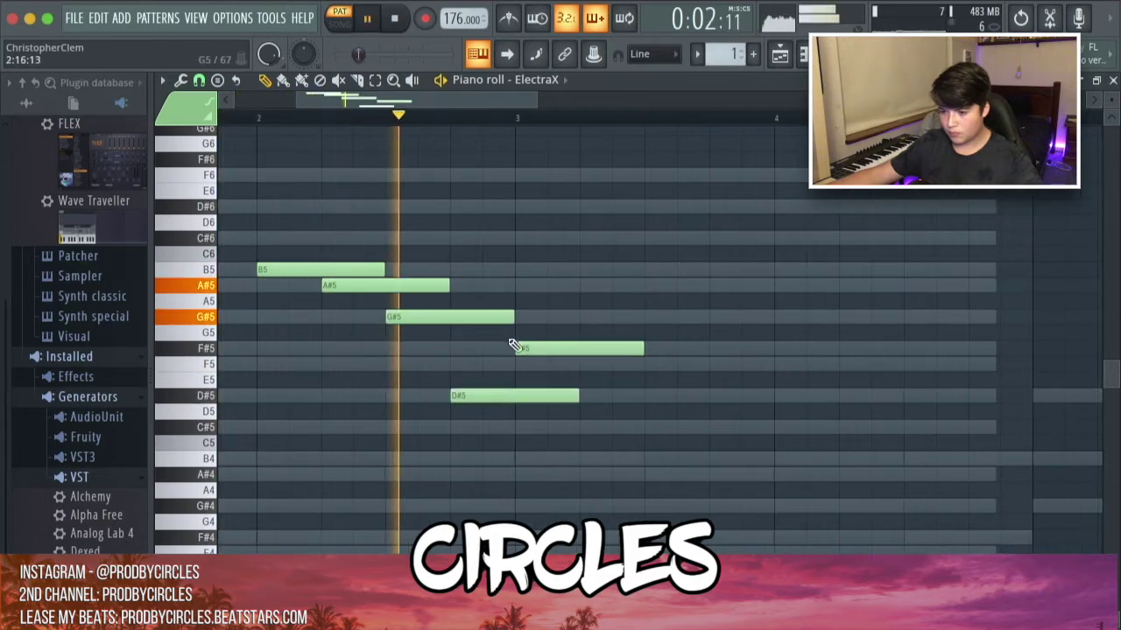
Step: Delete the final F#5 in bar 8 and lengthen the A#5 before it to the end of the bar
scroll(557, 345, down, 2)
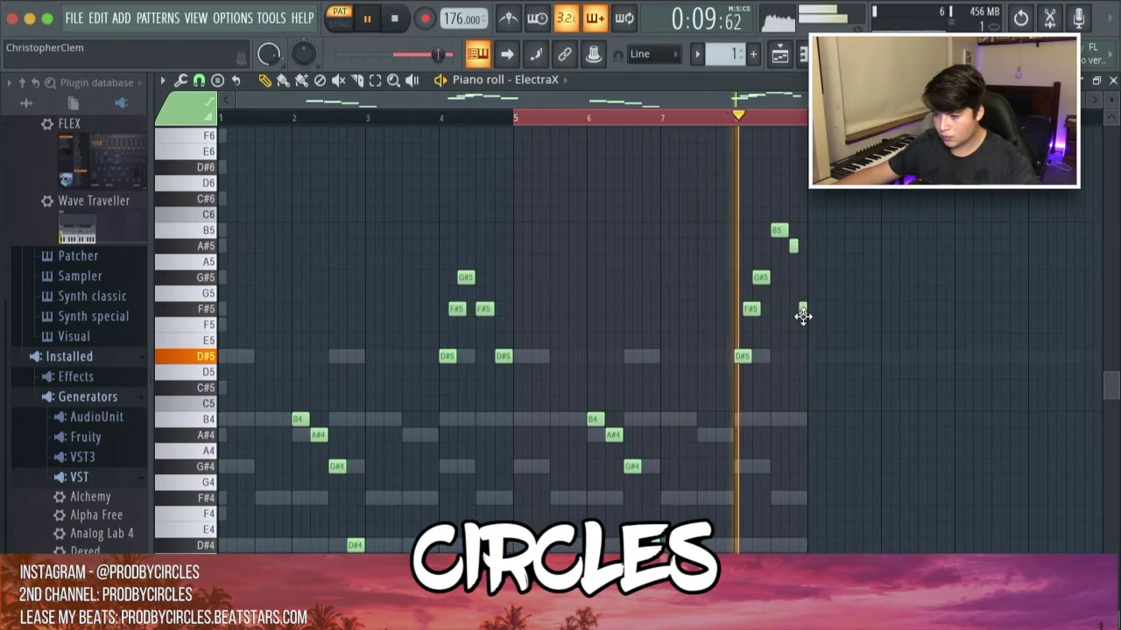
scroll(816, 335, up, 5)
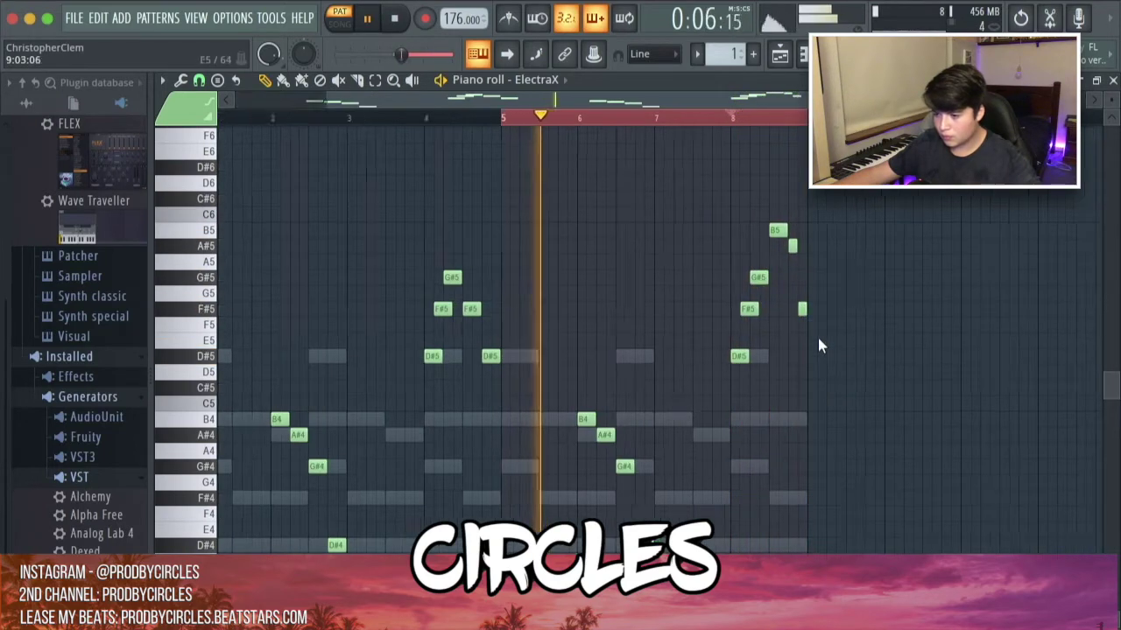
key(space)
right_click(770, 310)
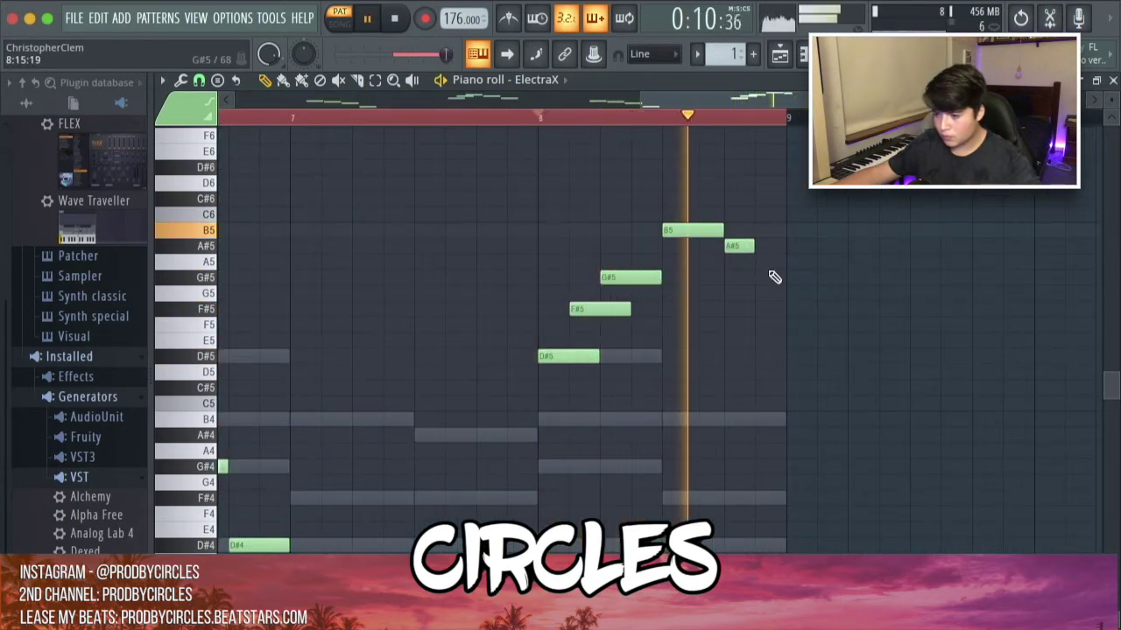
drag(754, 246, 786, 248)
scroll(788, 267, down, 5)
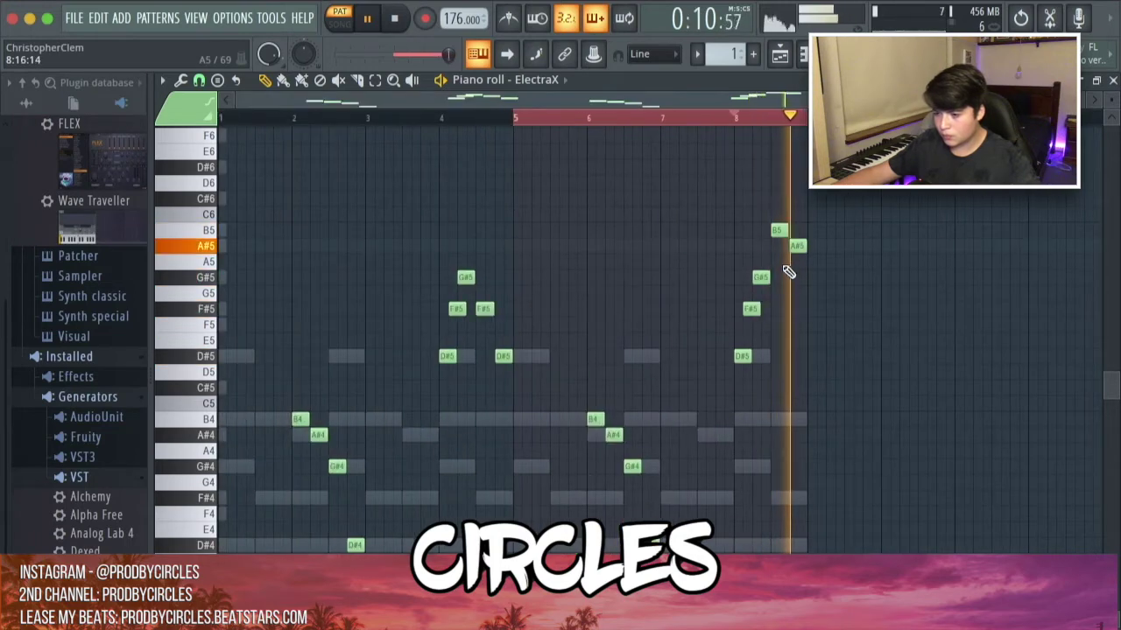
Step: Try shorter B5 and A#5 notes followed by G#5 or F#5 as the ending of bar 8
scroll(789, 269, up, 5)
key(space)
drag(861, 252, 831, 249)
scroll(831, 250, up, 3)
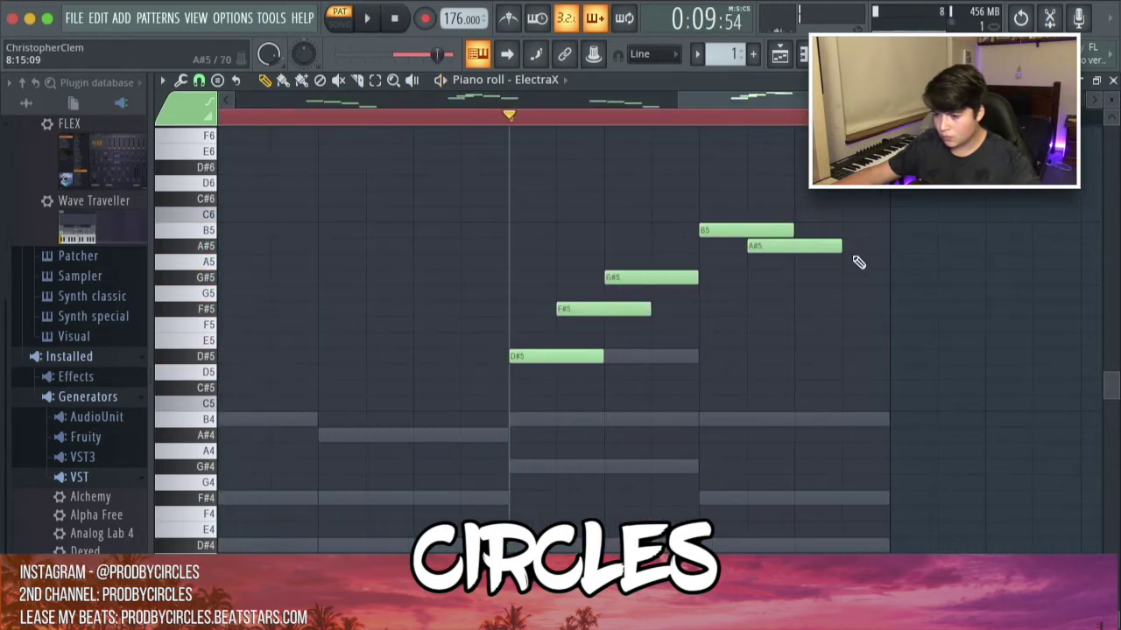
click(796, 271)
key(space)
drag(886, 276, 745, 231)
key(space)
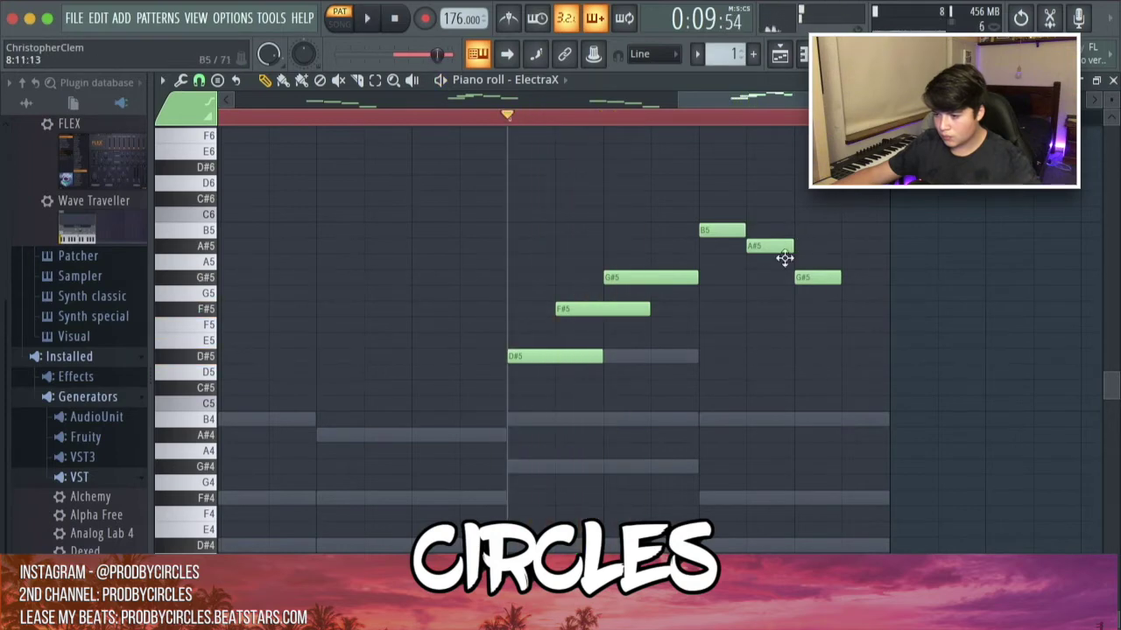
drag(815, 276, 807, 313)
key(space)
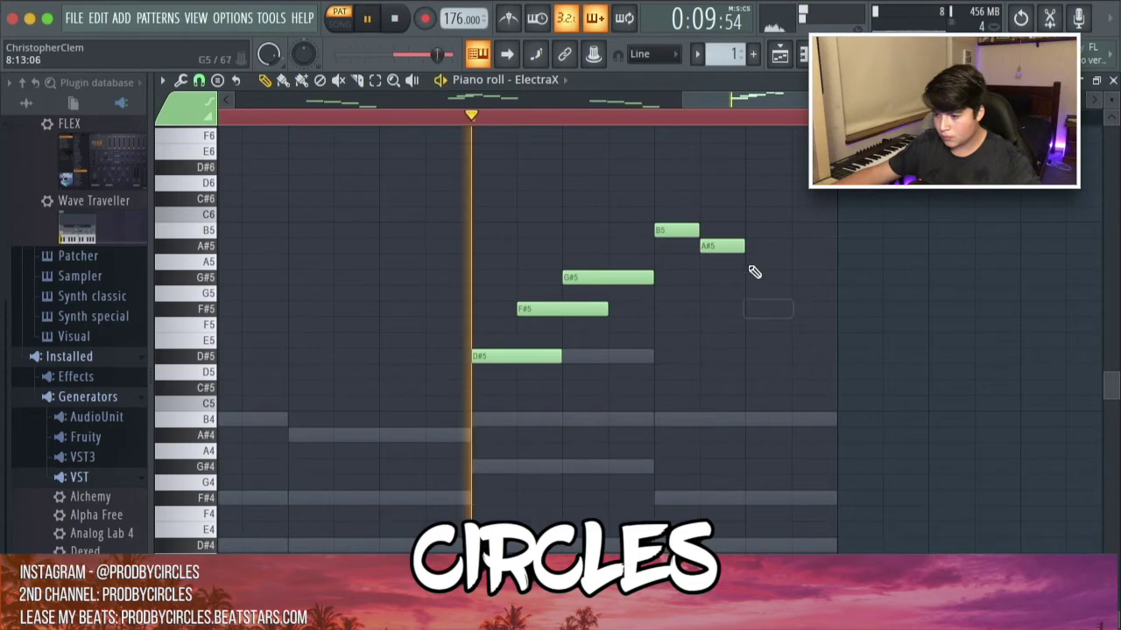
Step: Extend the A#5 to the end of bar 8, then fit it to the bar's last quarter
drag(743, 248, 837, 262)
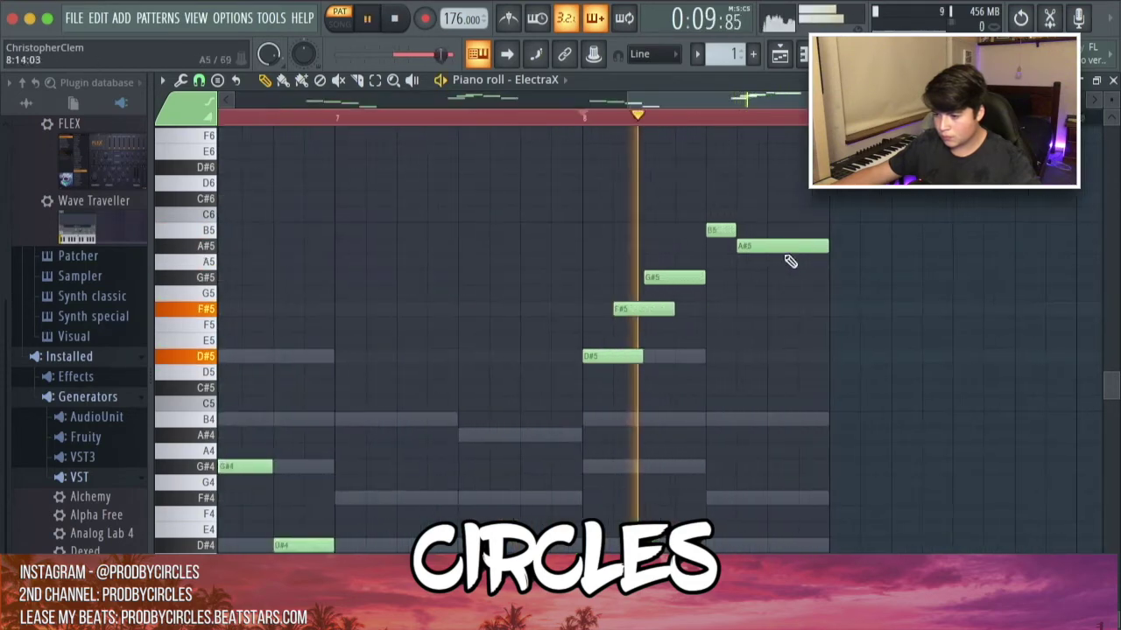
key(space)
drag(793, 248, 823, 247)
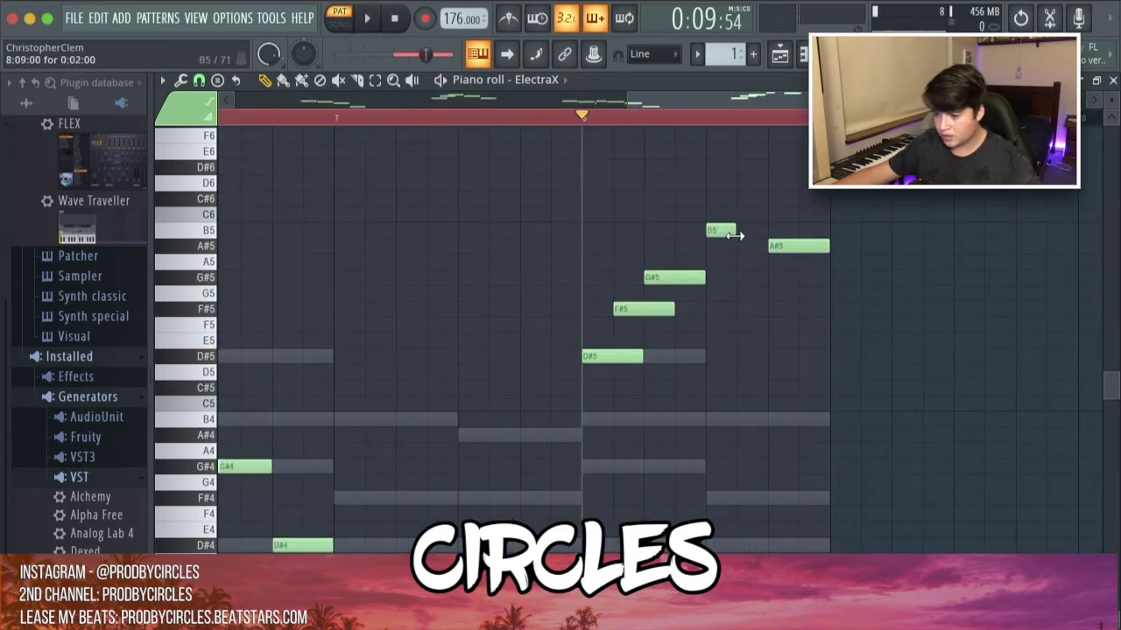
scroll(770, 433, down, 4)
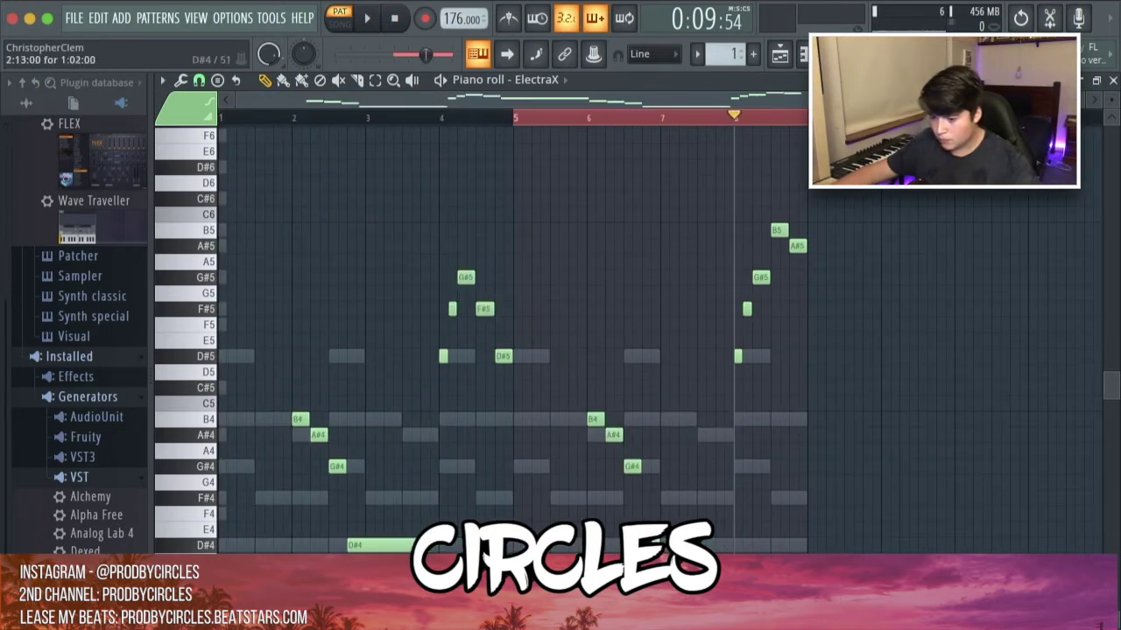
Step: Clear the time selection, play the melody with the chords and lower the volume of mixer track Insert 2
double_click(266, 120)
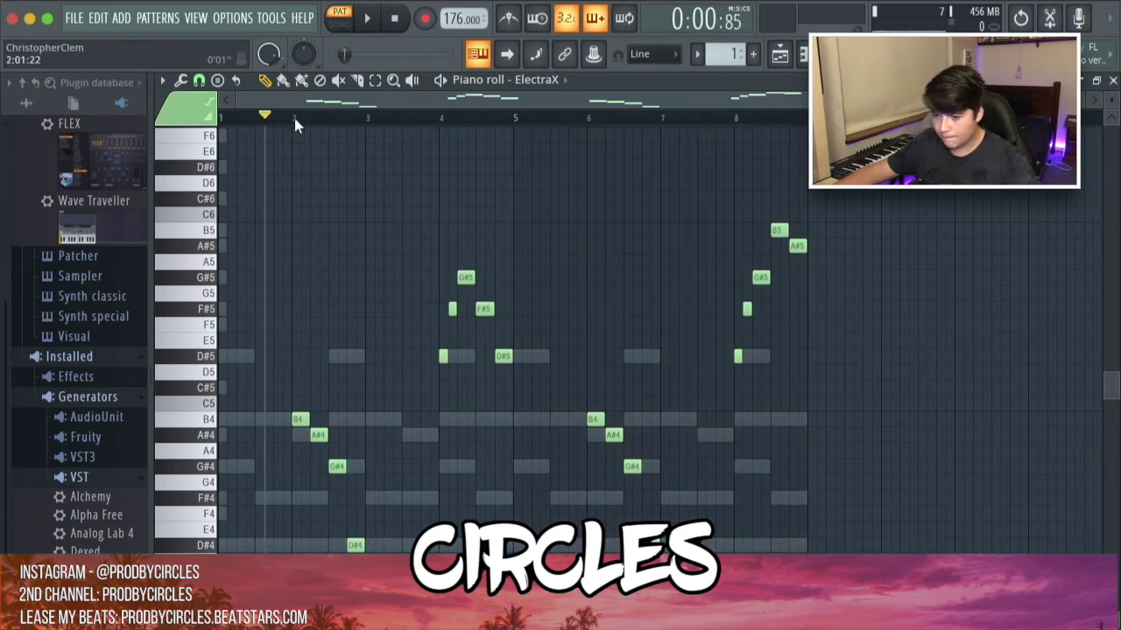
key(space)
click(828, 54)
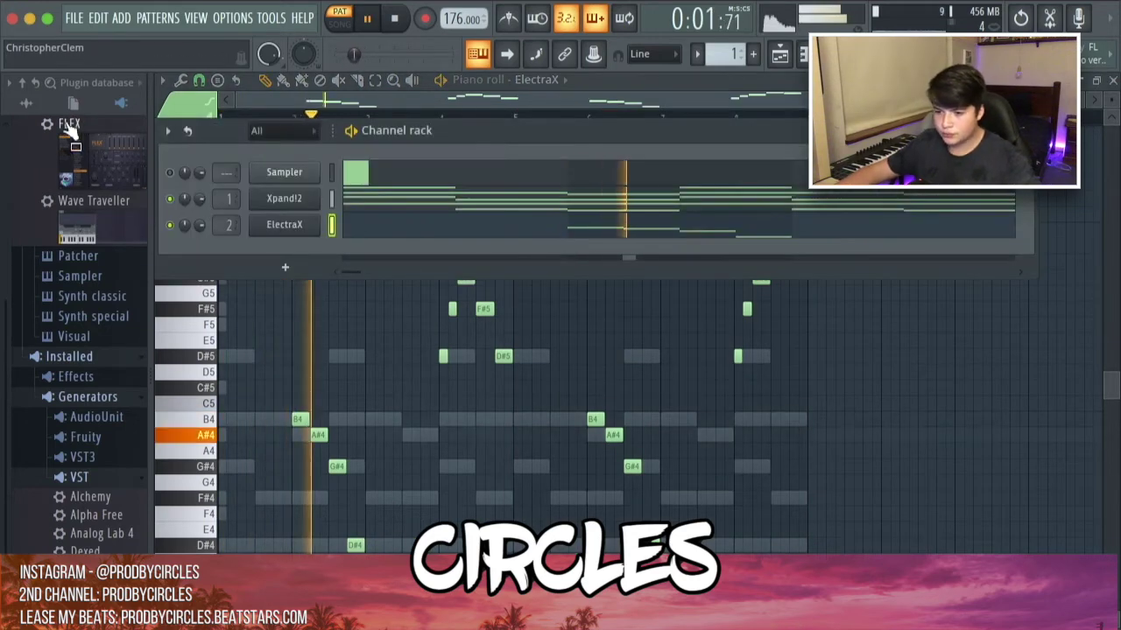
click(657, 149)
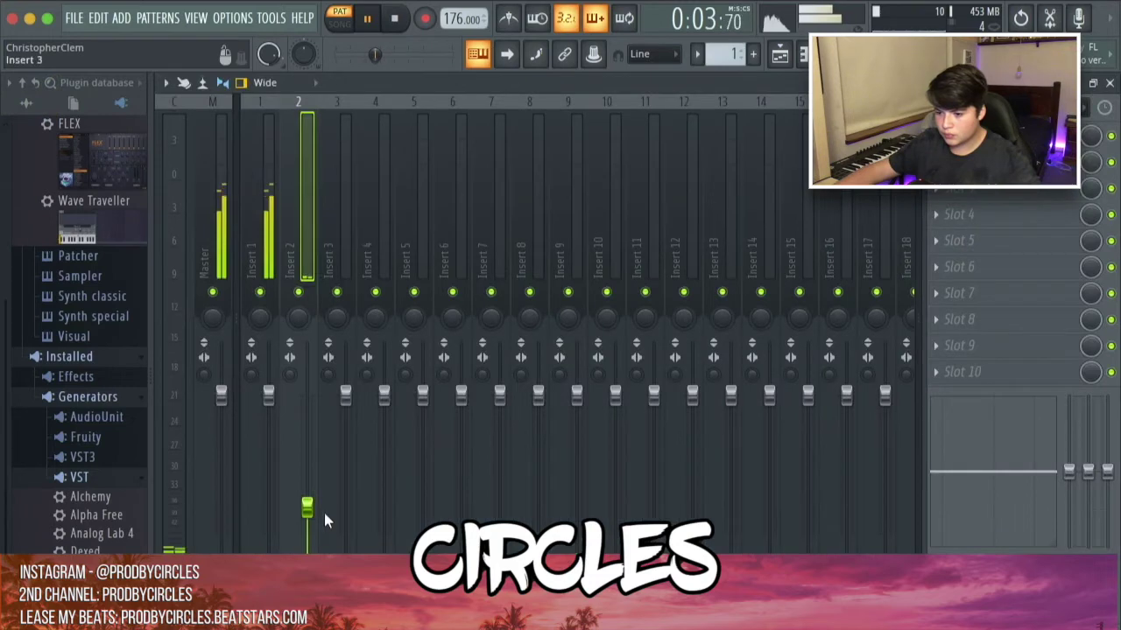
Step: Add Fruity parametric EQ 2 to Insert 1 and cut its lows by pulling band 1 fully down
click(260, 212)
click(973, 194)
click(759, 543)
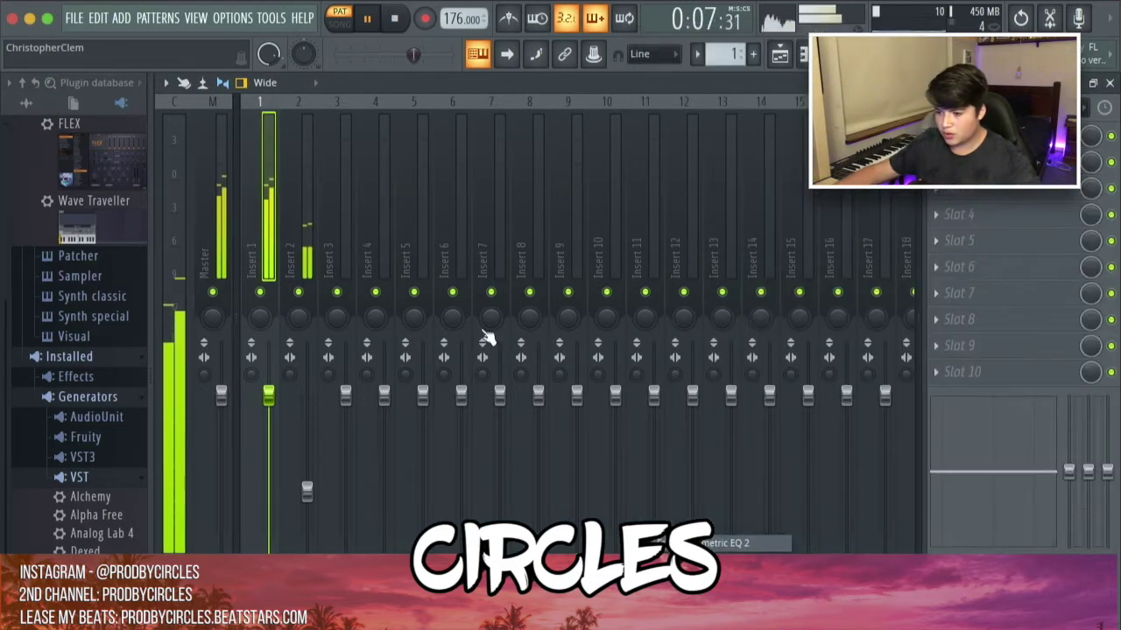
drag(336, 396, 412, 471)
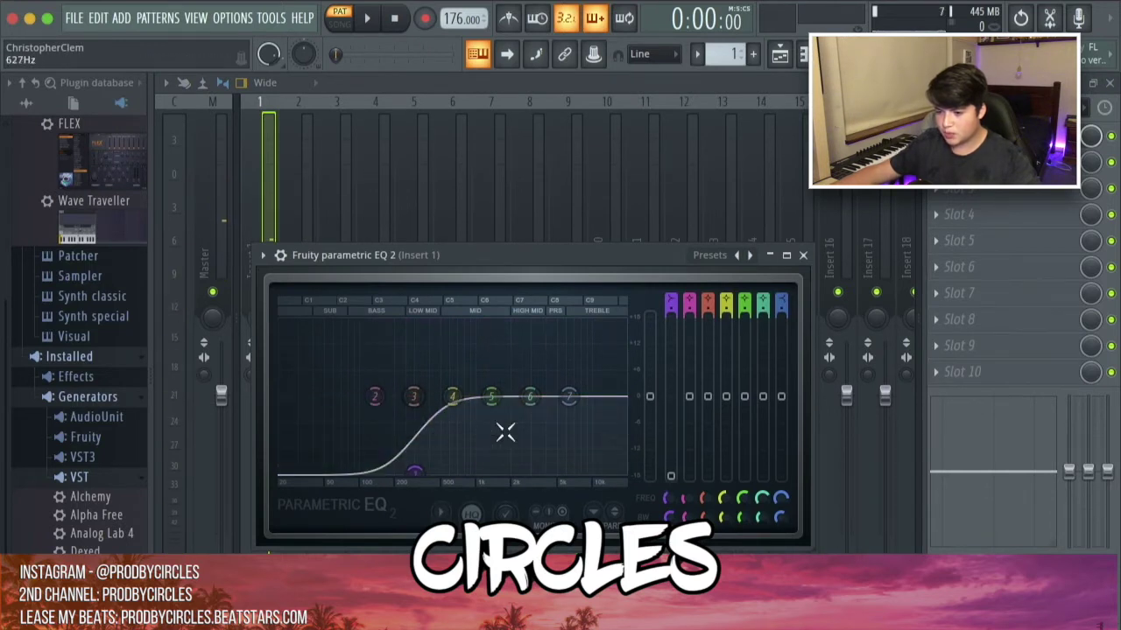
key(space)
click(803, 255)
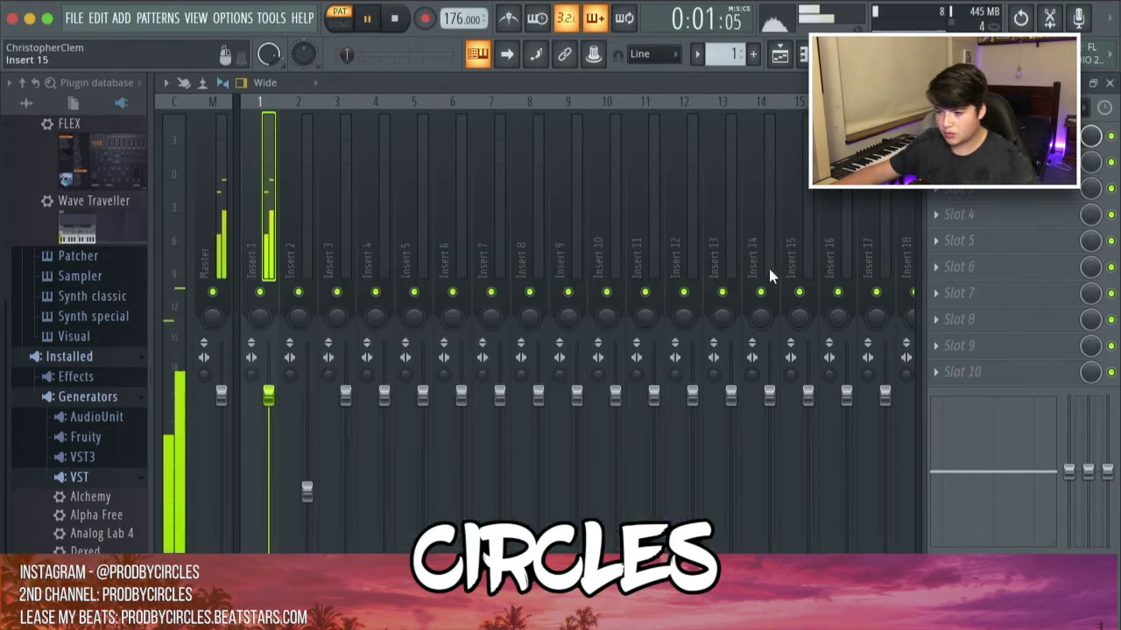
Step: Add Fruity parametric EQ 2 to Insert 2 and set its low-shelf band 1 to -18 dB at about 292 Hz
click(293, 254)
click(954, 144)
click(700, 543)
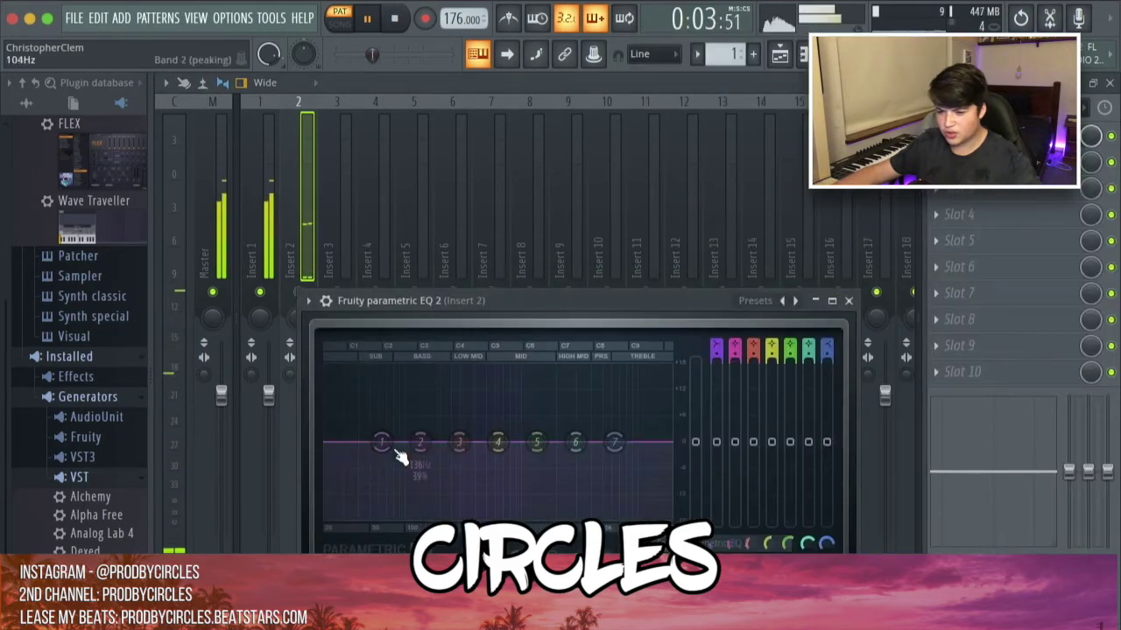
drag(374, 445, 462, 518)
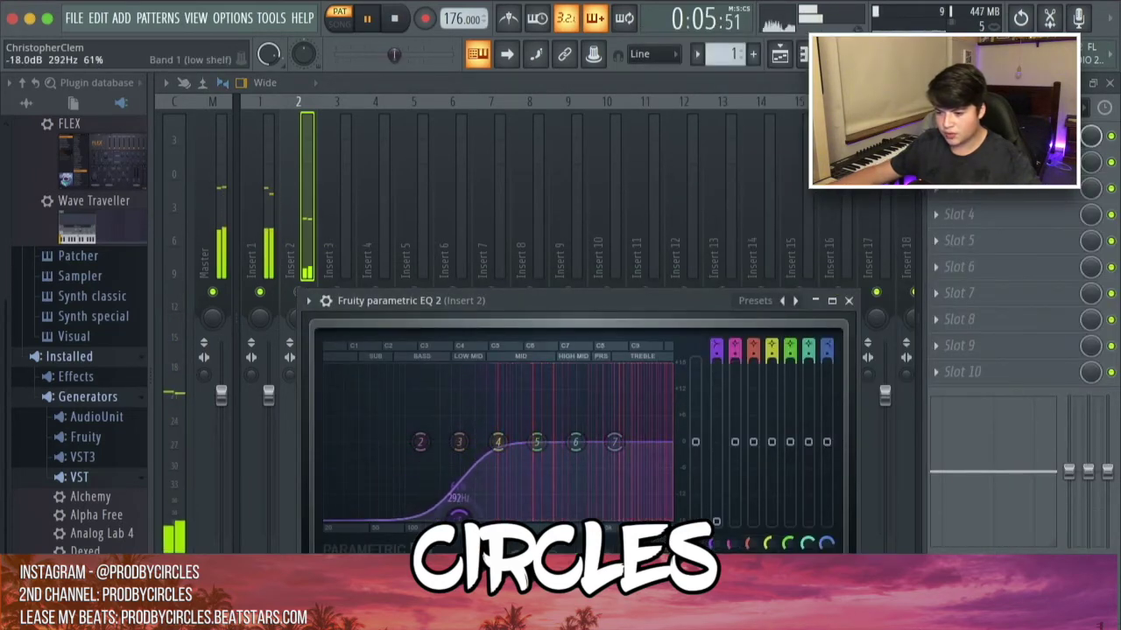
click(849, 301)
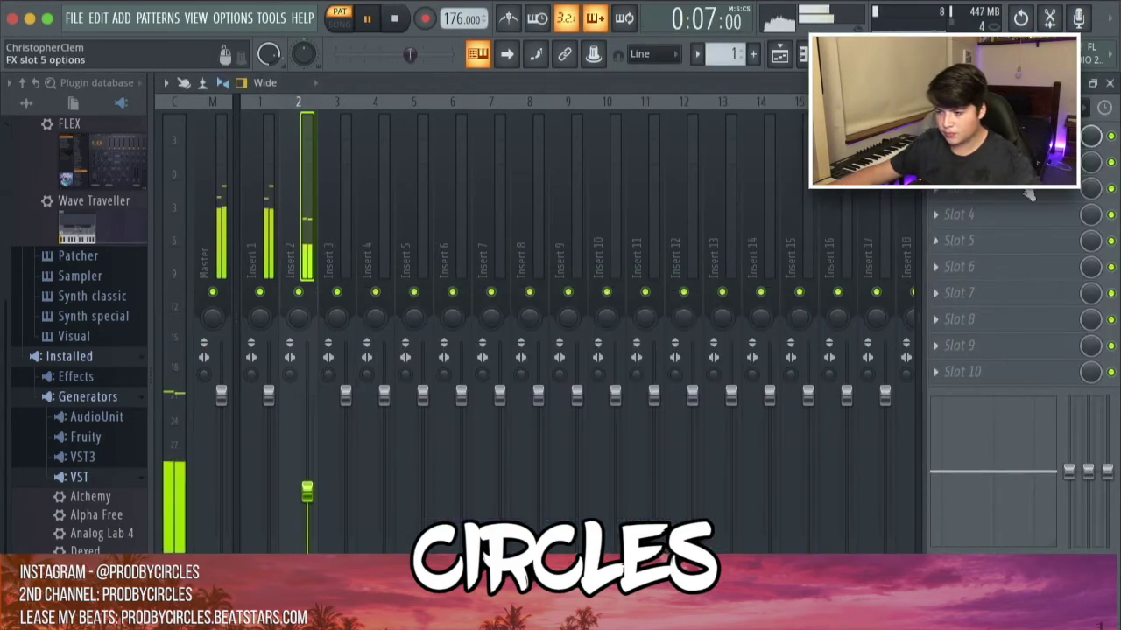
Step: Listen to the melody with the chords, checking the ElectraX notes and the mixer levels
click(1110, 82)
click(1013, 131)
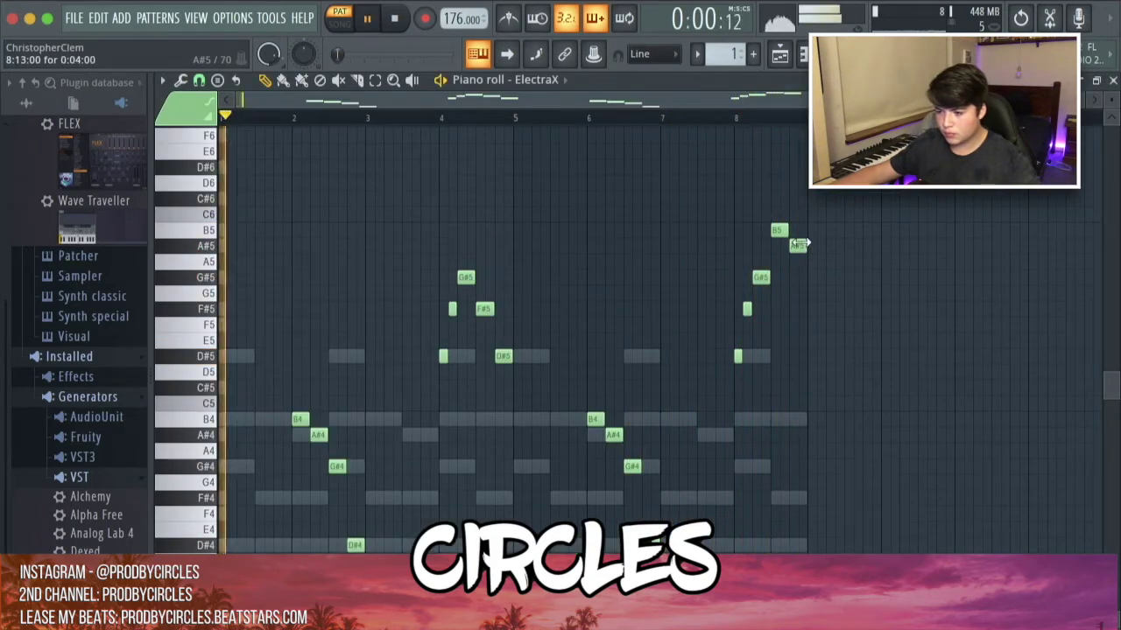
scroll(799, 248, up, 3)
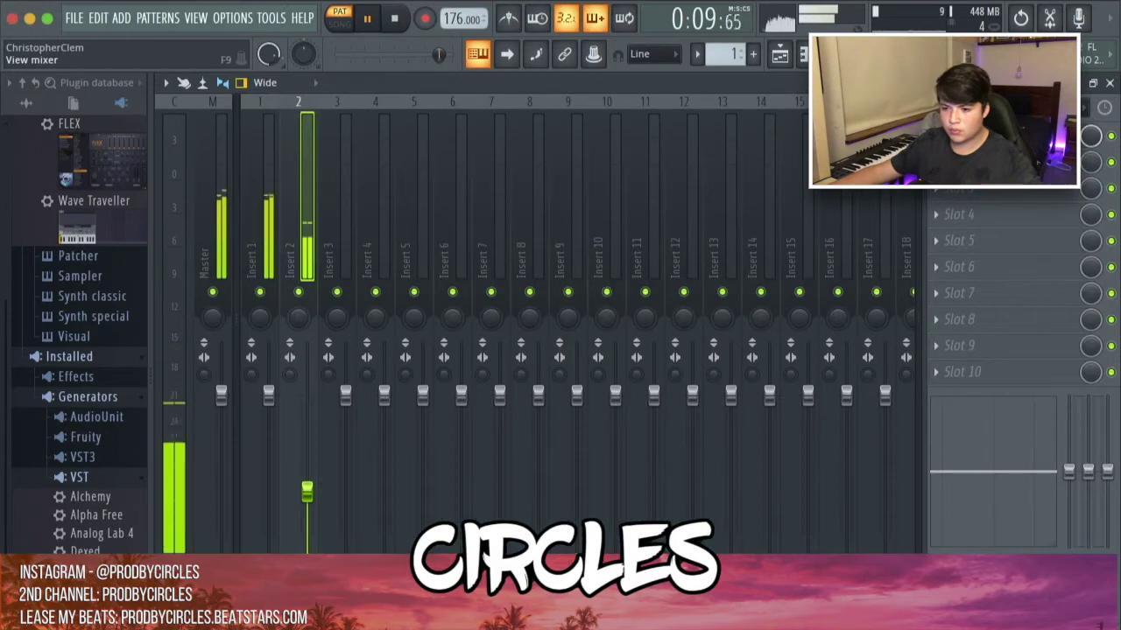
key(F9)
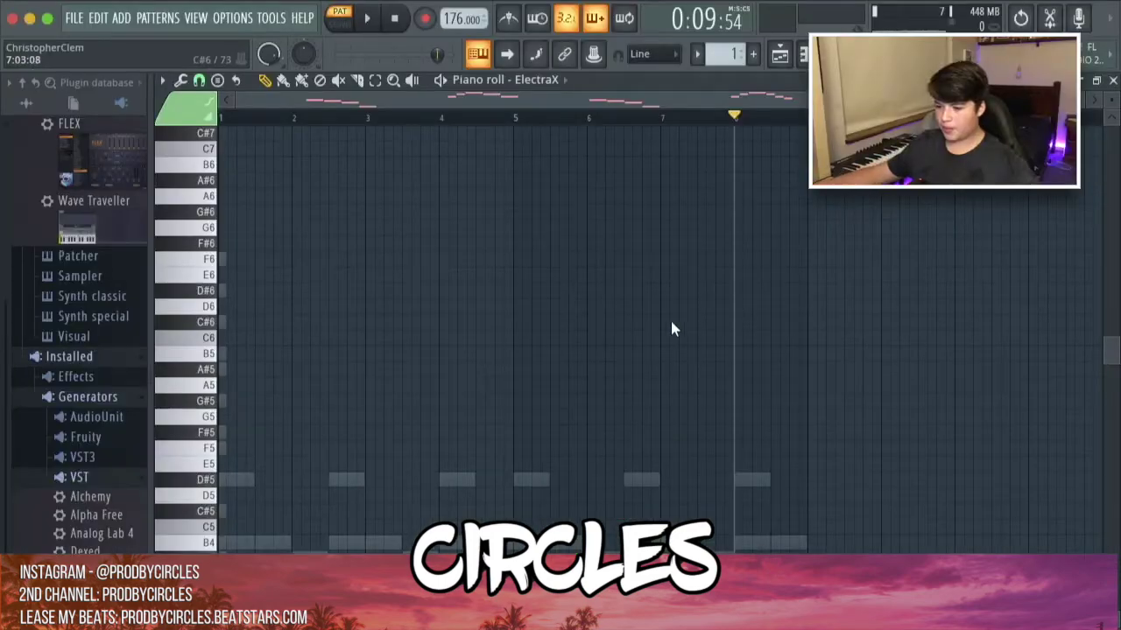
Step: Replace the Xpand!2 chord sound with the +11 The Big Horns preset from the 07 Synth Brass category
scroll(691, 263, down, 5)
key(F6)
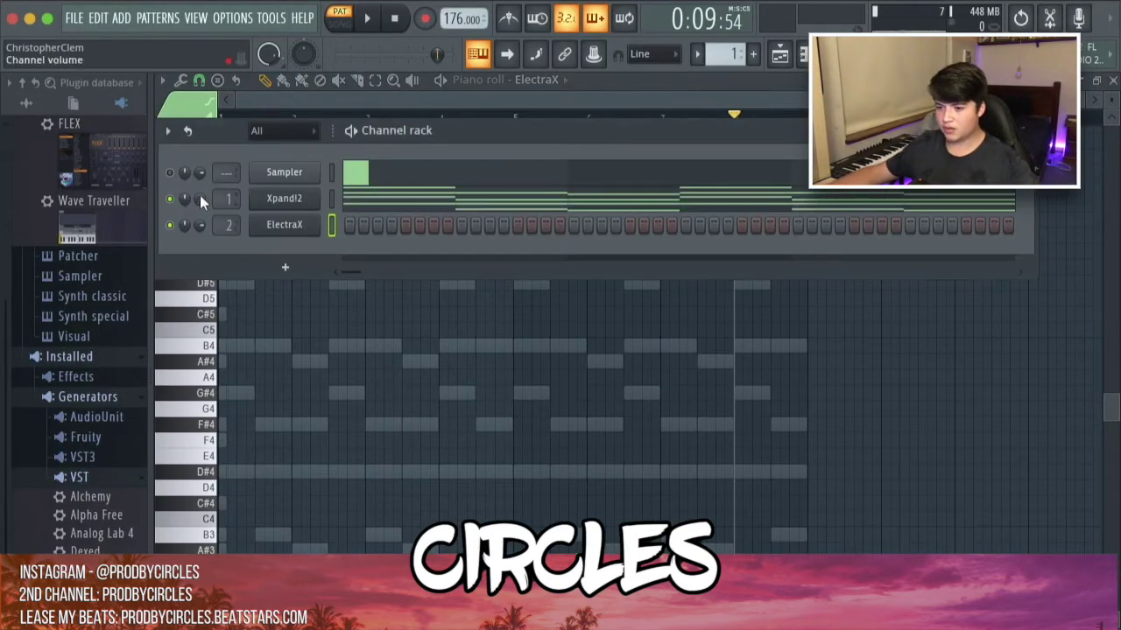
right_click(171, 204)
click(267, 197)
click(271, 198)
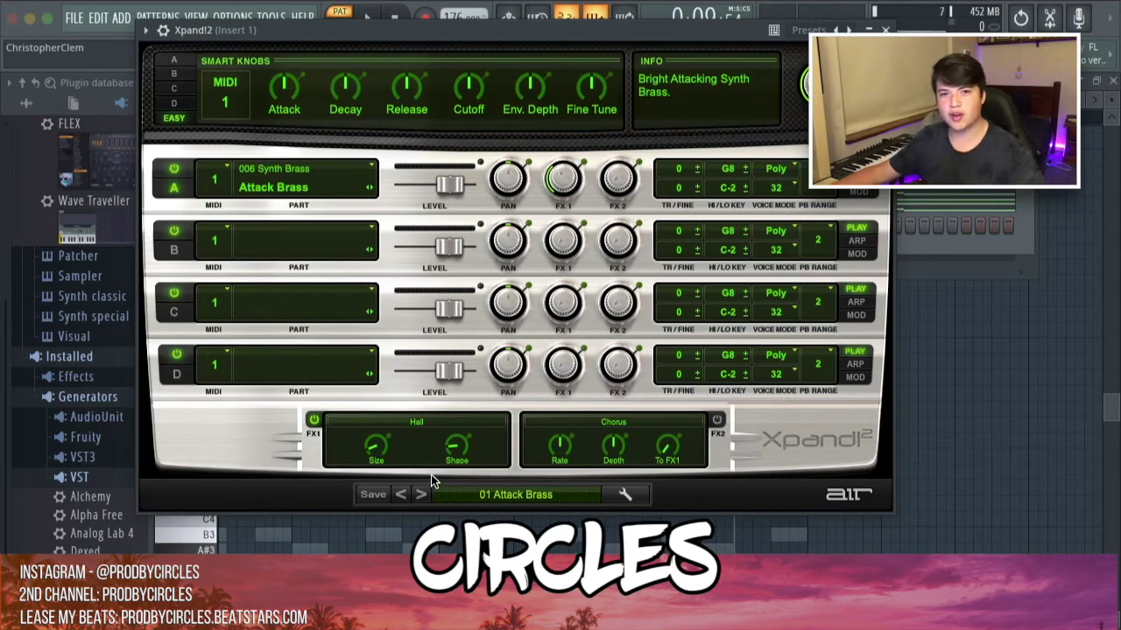
click(492, 496)
mouse_move(515, 430)
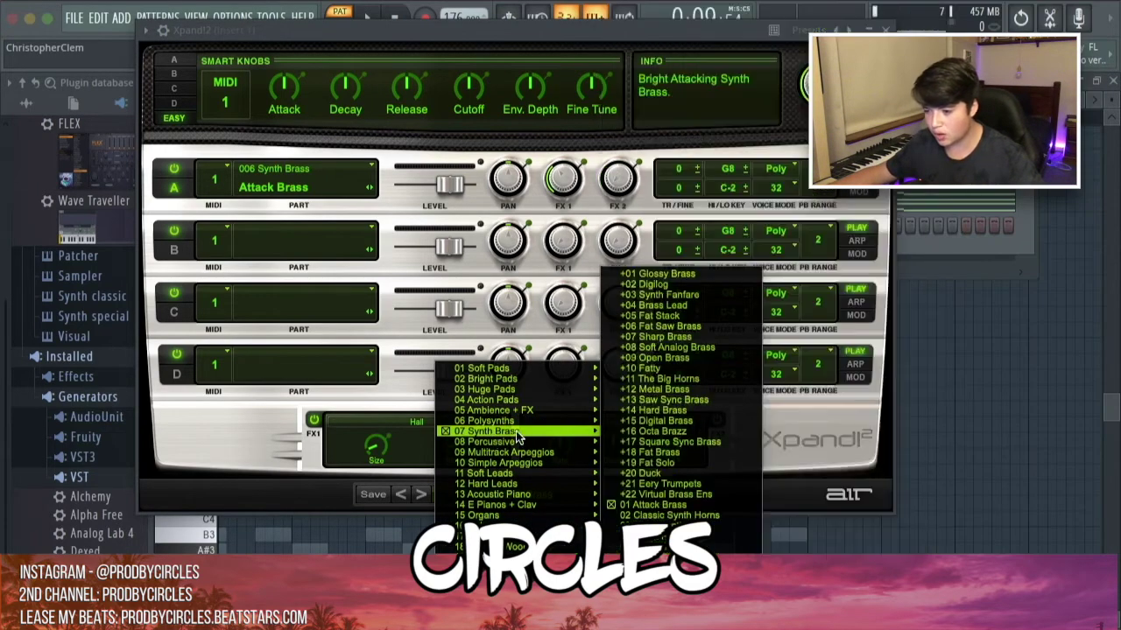
click(691, 379)
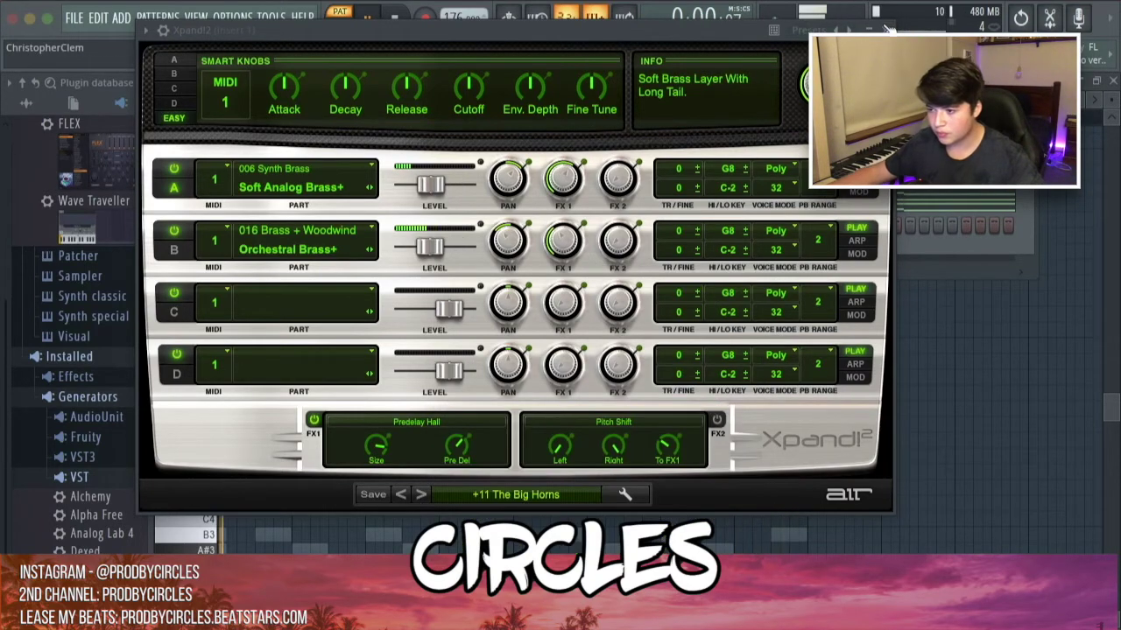
click(887, 29)
key(F6)
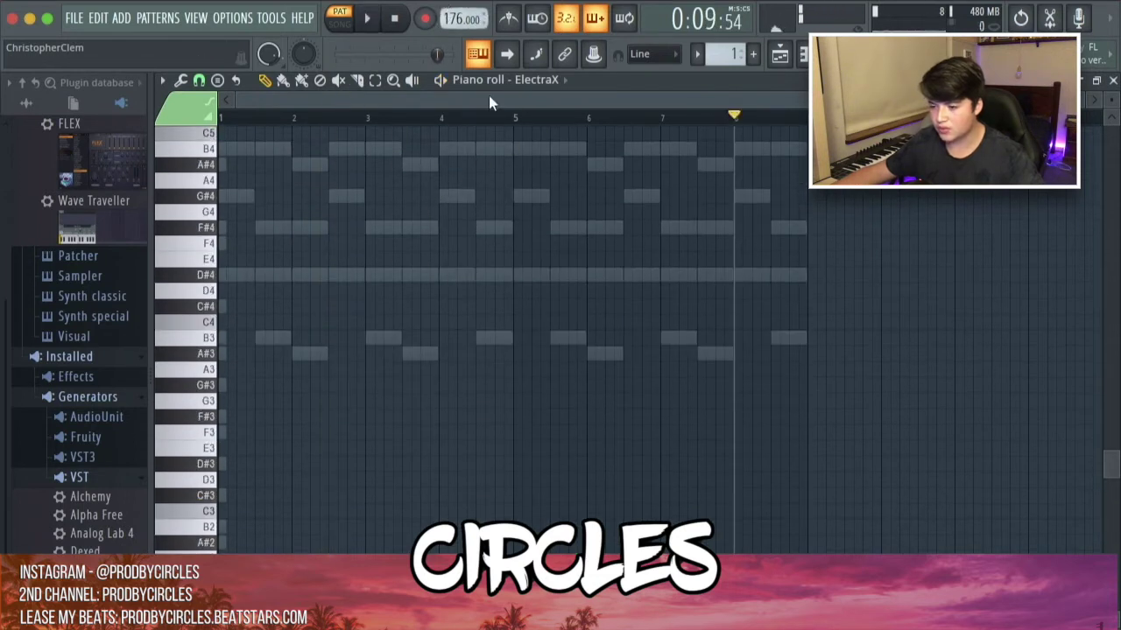
Step: Replace the ElectraX instrument with Analog Lab 4, search its presets for "strawberry" and load Strawberry Flutes
scroll(304, 202, up, 5)
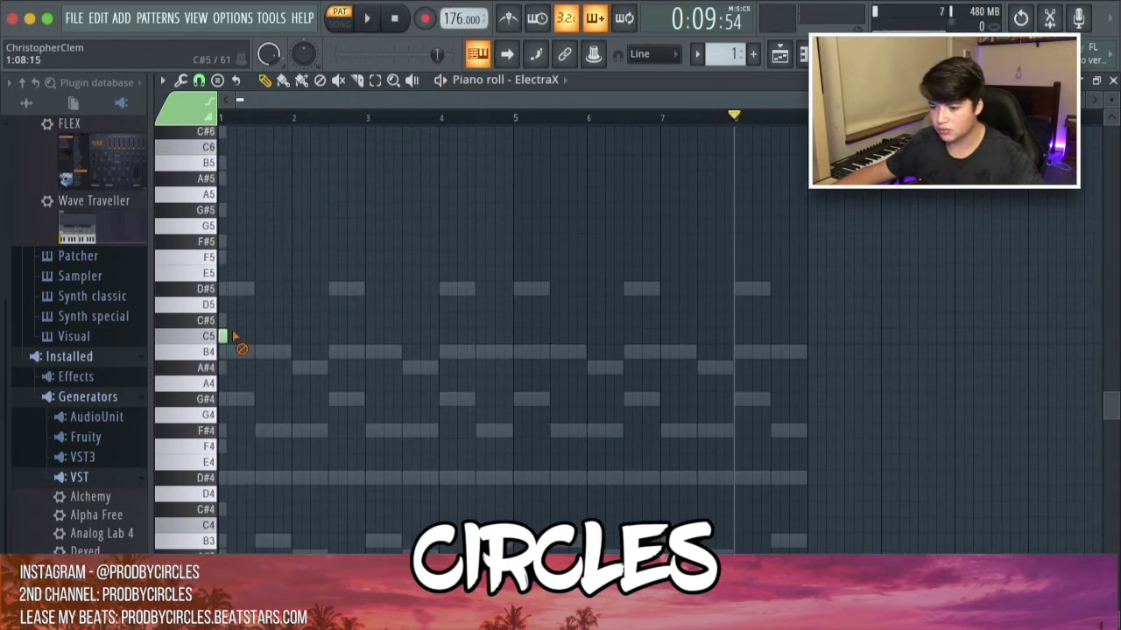
click(537, 82)
click(556, 91)
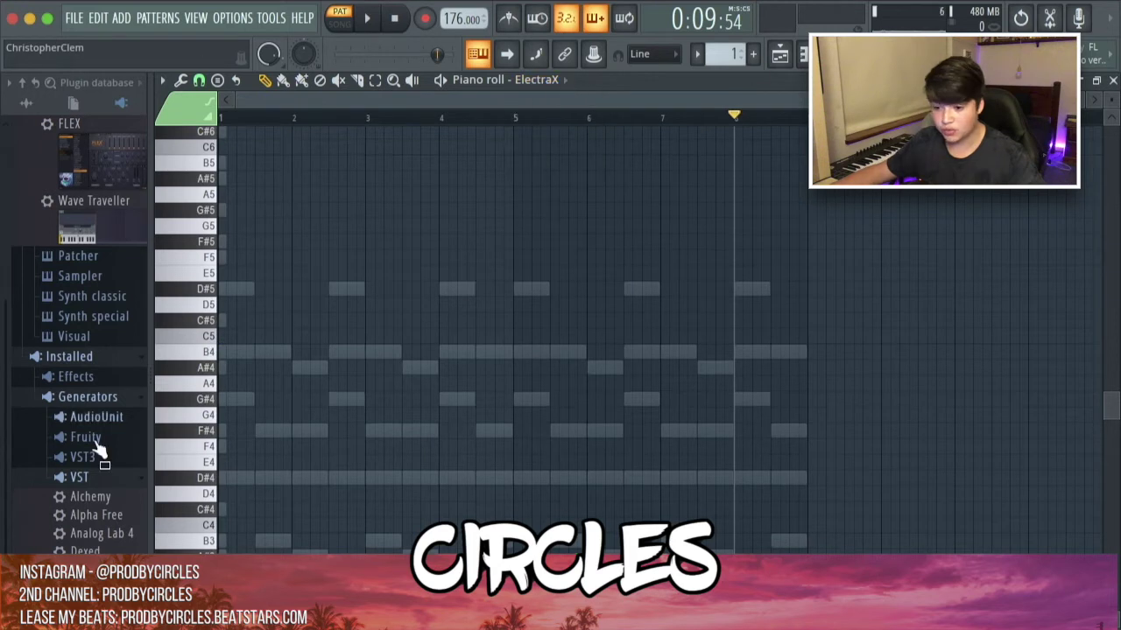
scroll(106, 455, down, 2)
drag(108, 511, 621, 200)
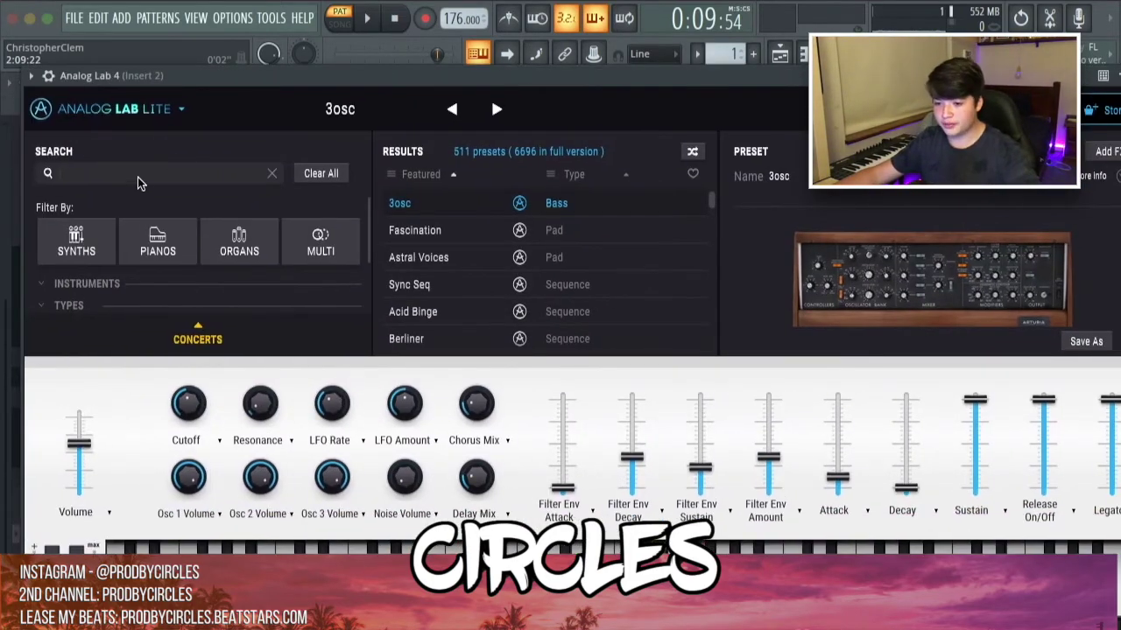
click(137, 177)
text(strawberry)
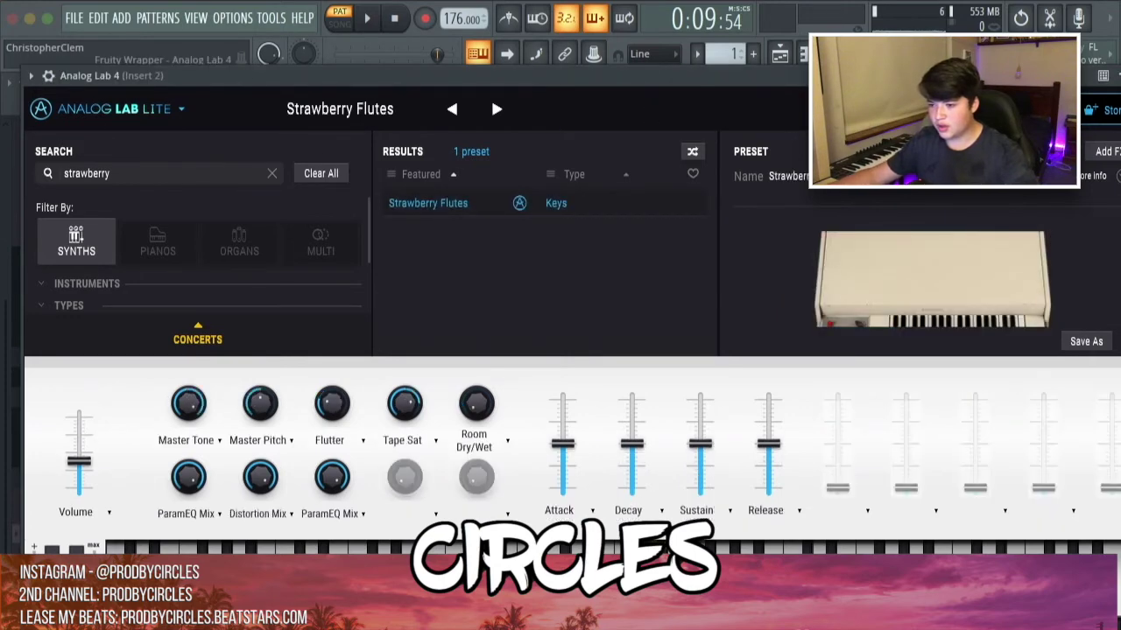
drag(860, 81, 651, 89)
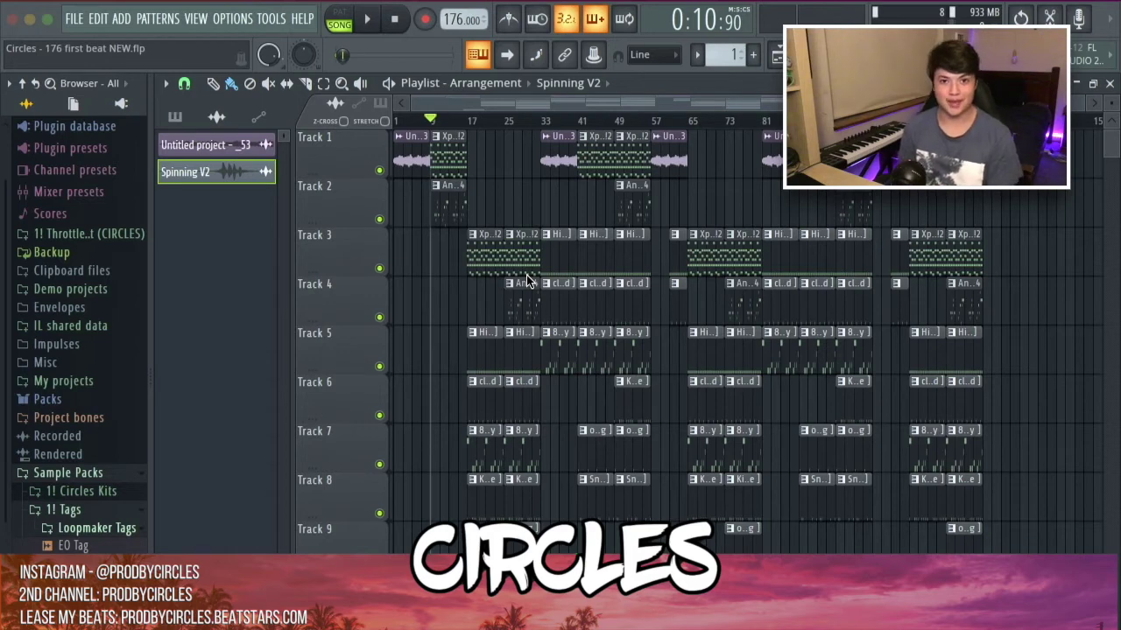
Step: Open the Analog Lab 4 clip on playlist Track 2 in the piano roll and play its melody to review the notes
double_click(457, 209)
scroll(615, 280, up, 4)
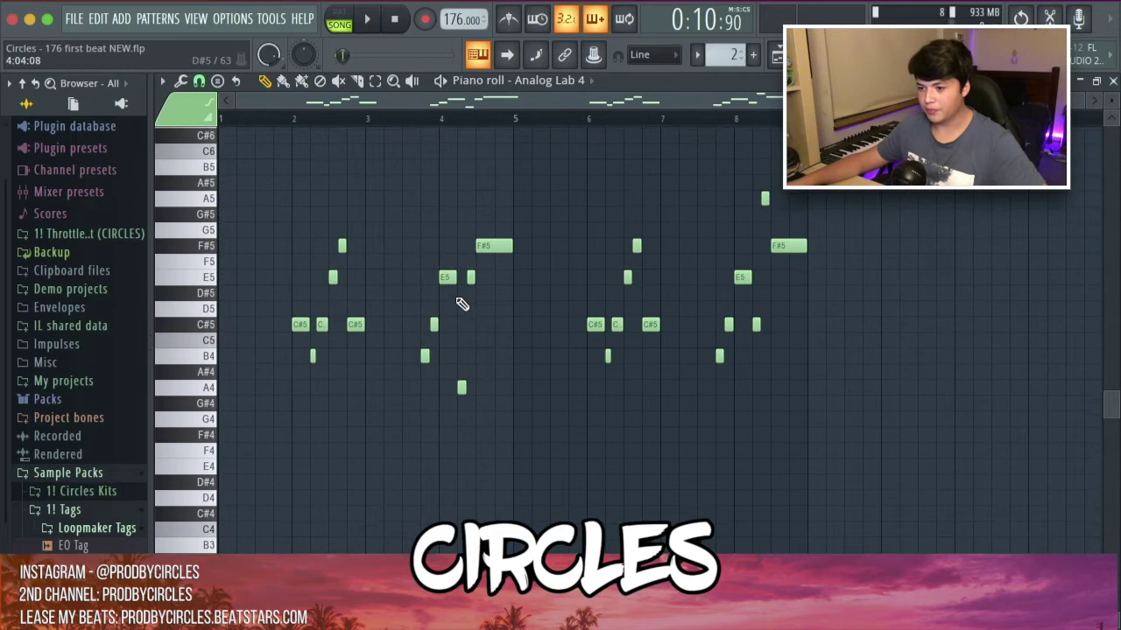
scroll(288, 175, up, 2)
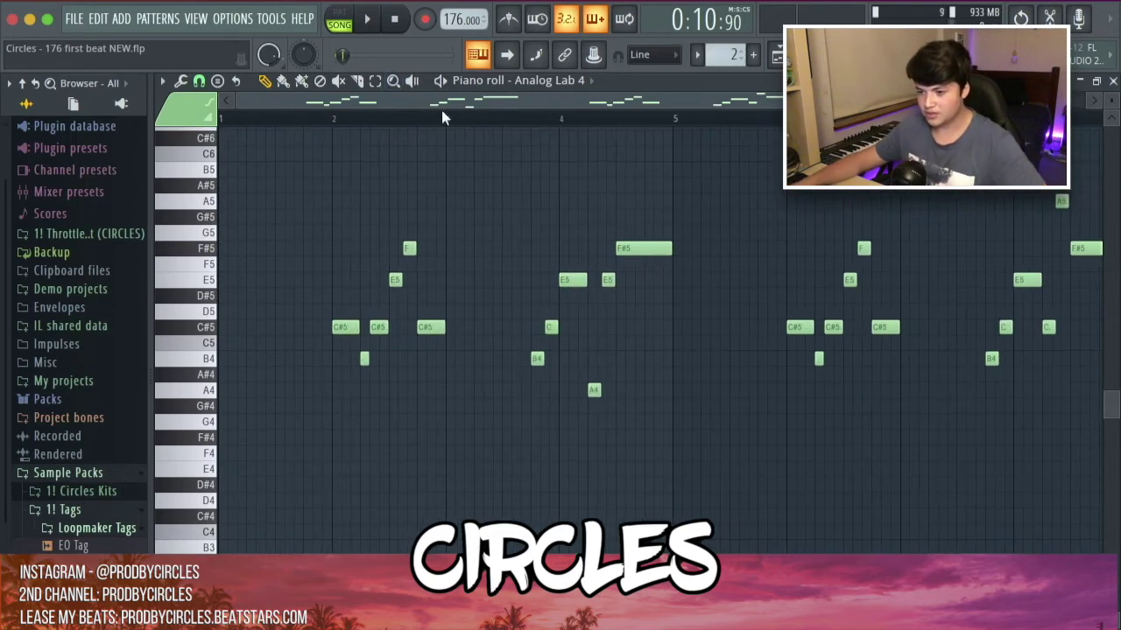
click(440, 80)
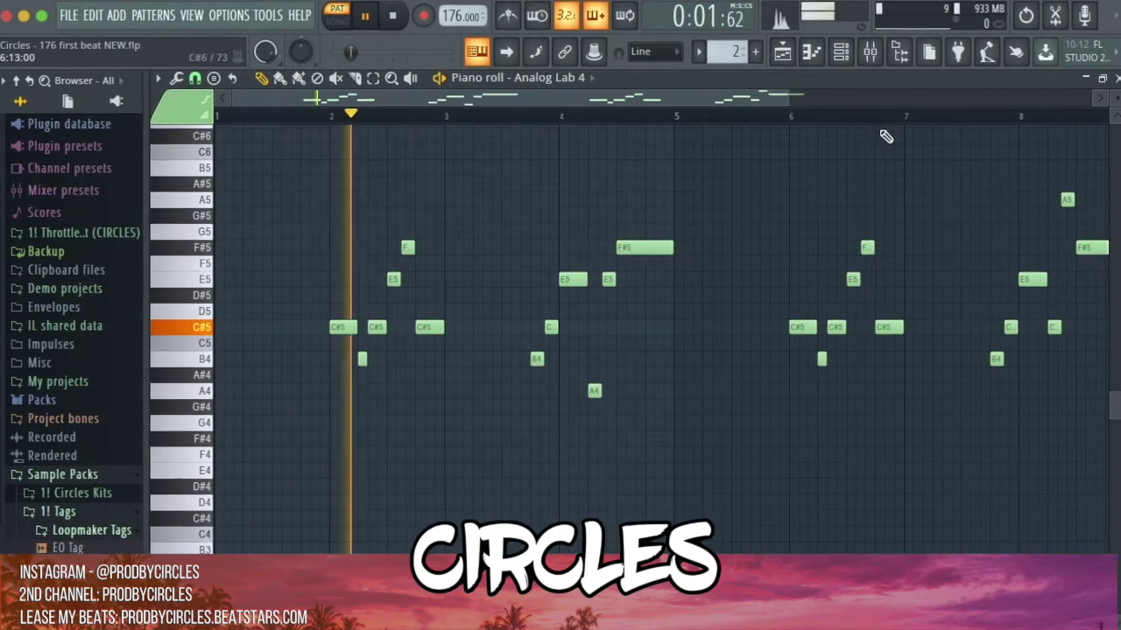
scroll(600, 283, down, 2)
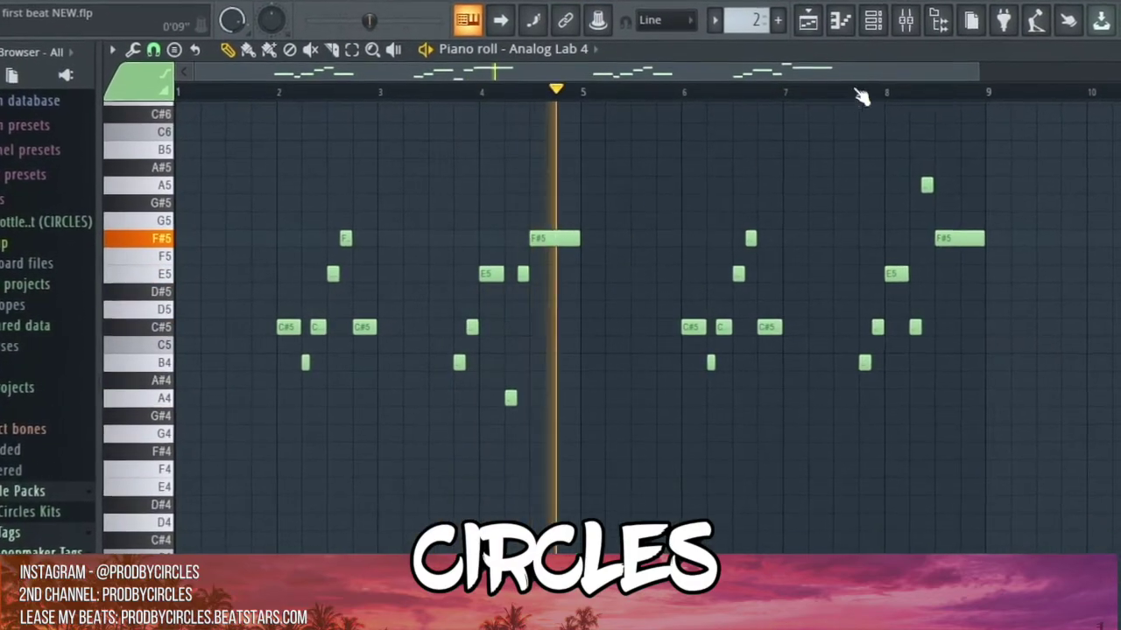
scroll(700, 280, up, 2)
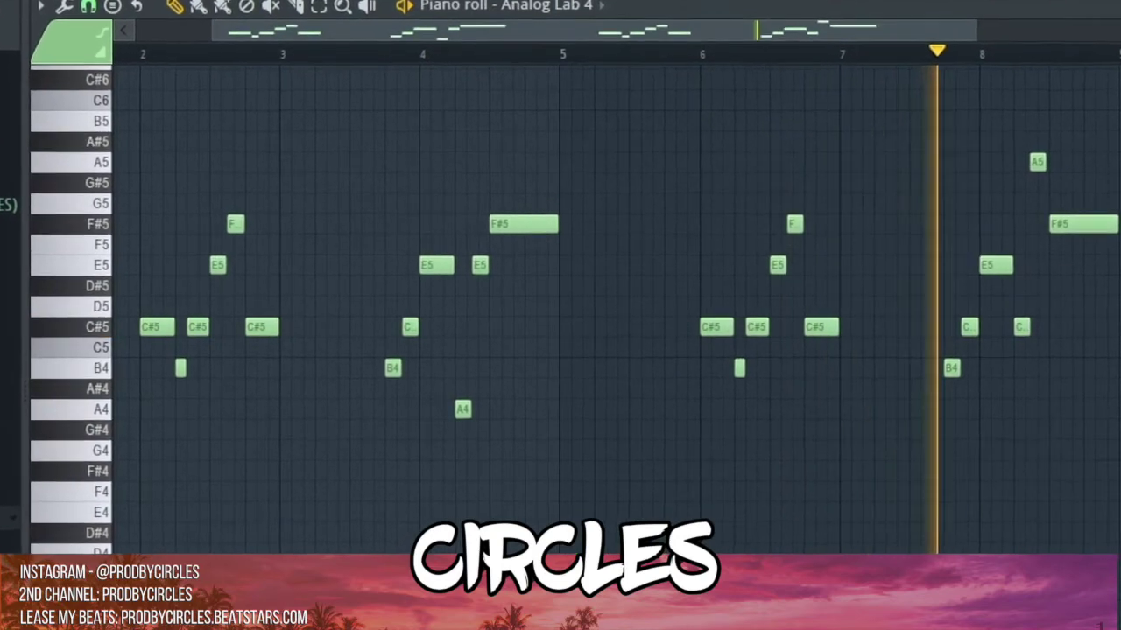
key(space)
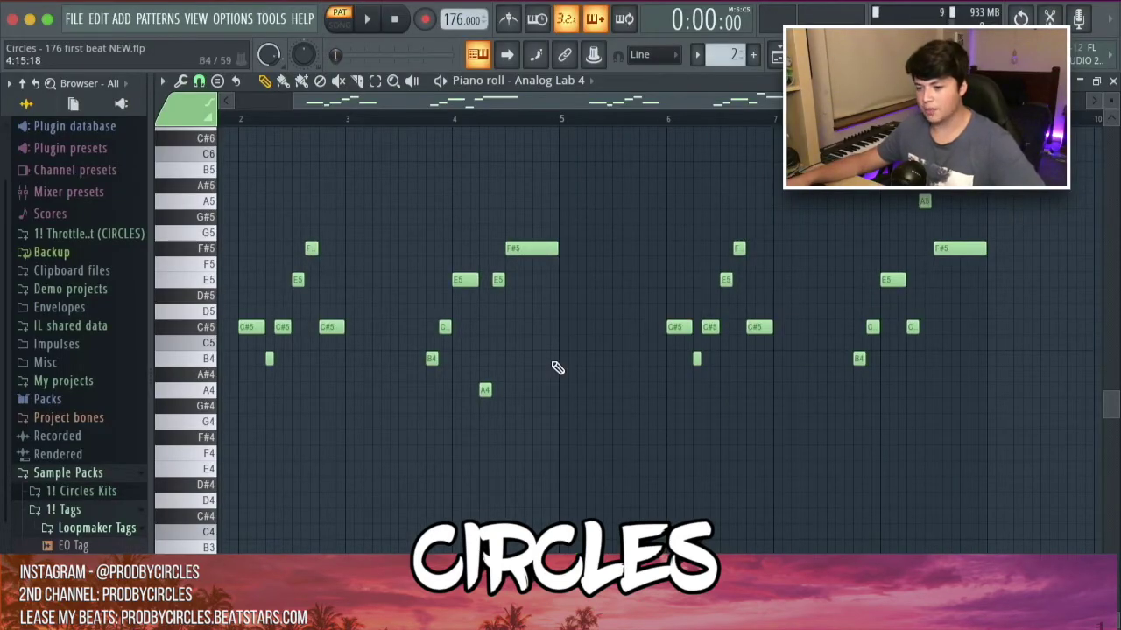
scroll(557, 367, down, 2)
click(573, 81)
click(573, 82)
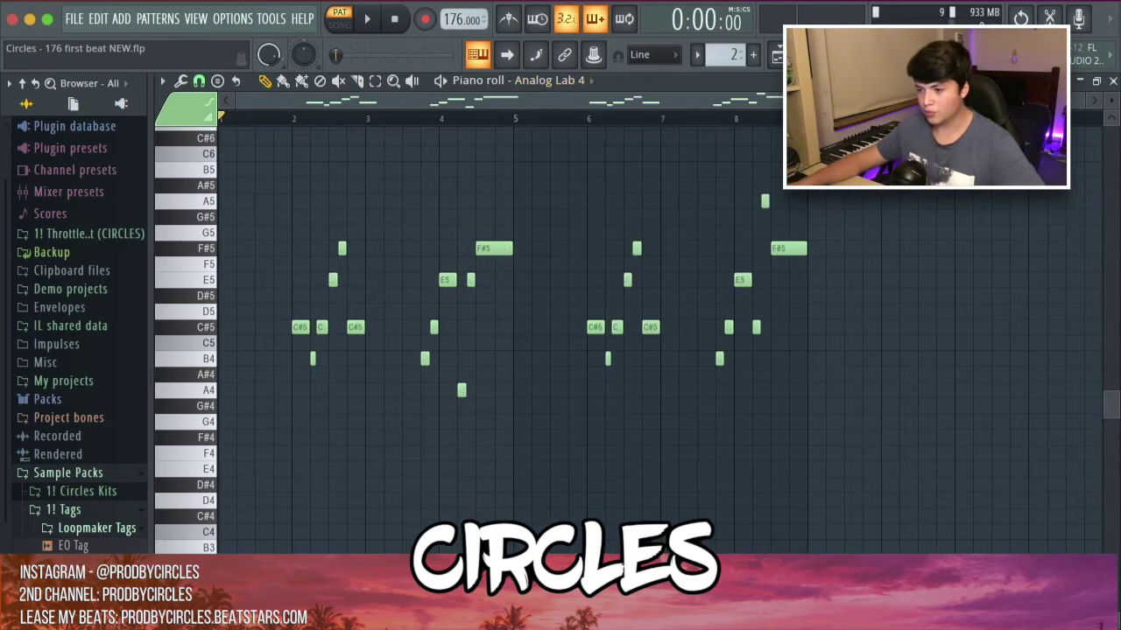
key(F6)
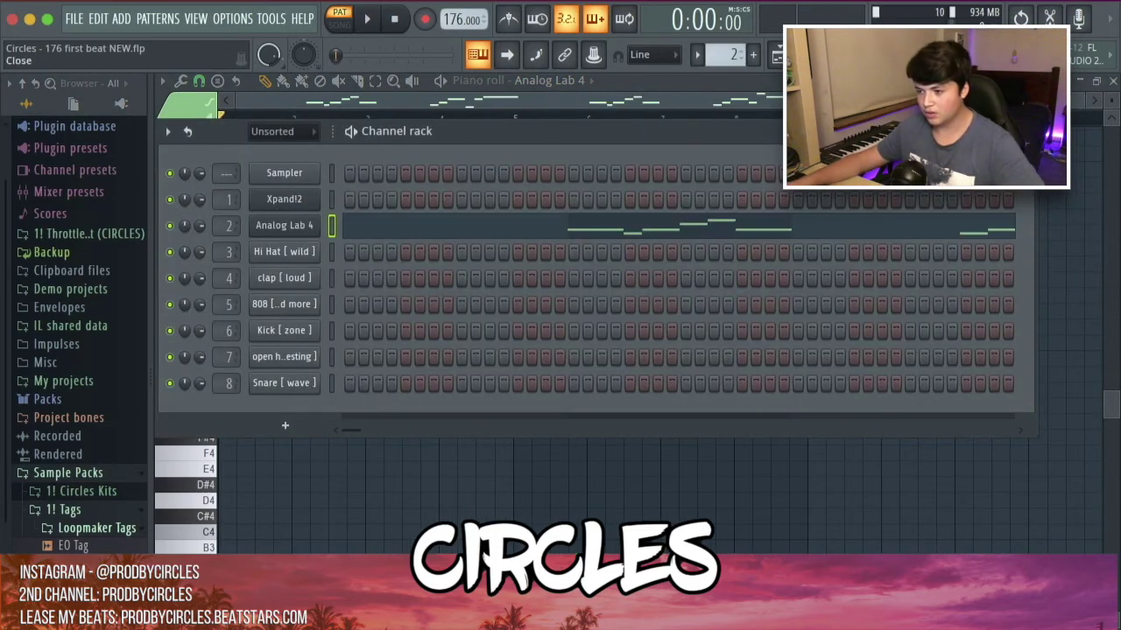
key(F6)
Step: Return to the playlist in song mode, solo Tracks 3 and 4, and play the chords with the melody from bar 25
key(F5)
scroll(438, 217, up, 3)
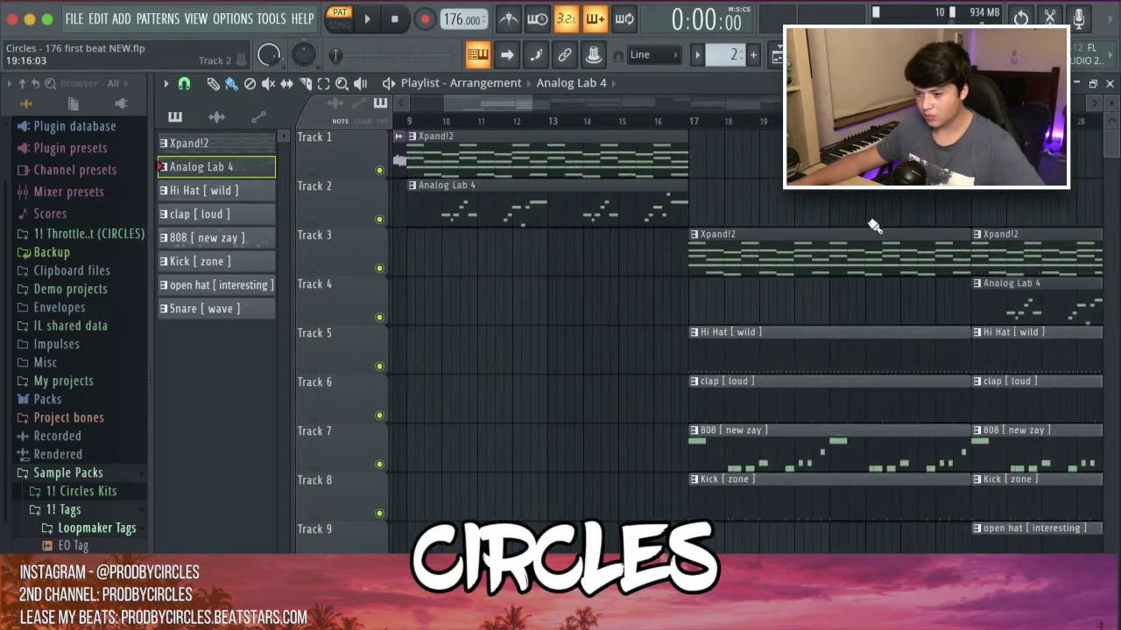
scroll(823, 221, down, 2)
key(l)
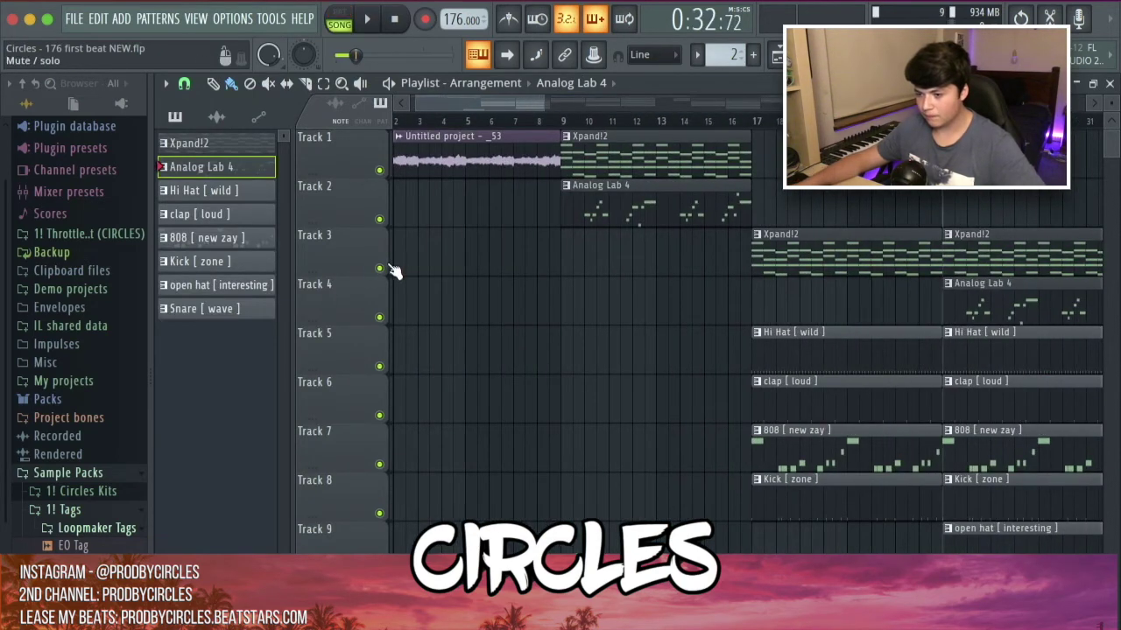
ctrl+click(380, 268)
click(379, 317)
key(space)
scroll(1034, 270, down, 1)
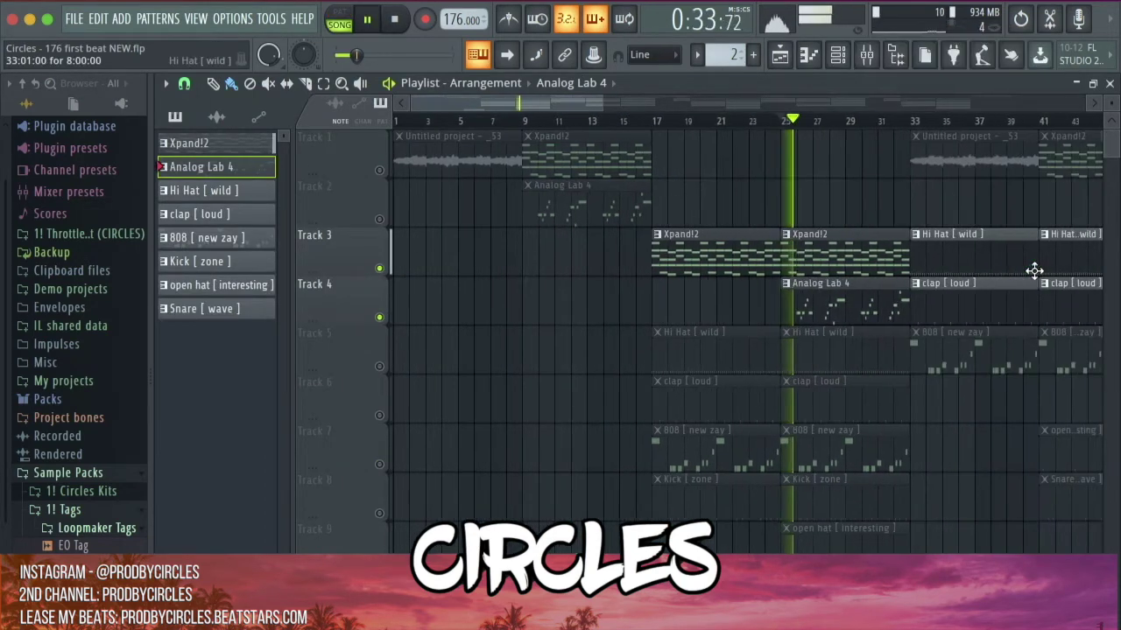
scroll(1034, 270, down, 4)
scroll(652, 259, up, 4)
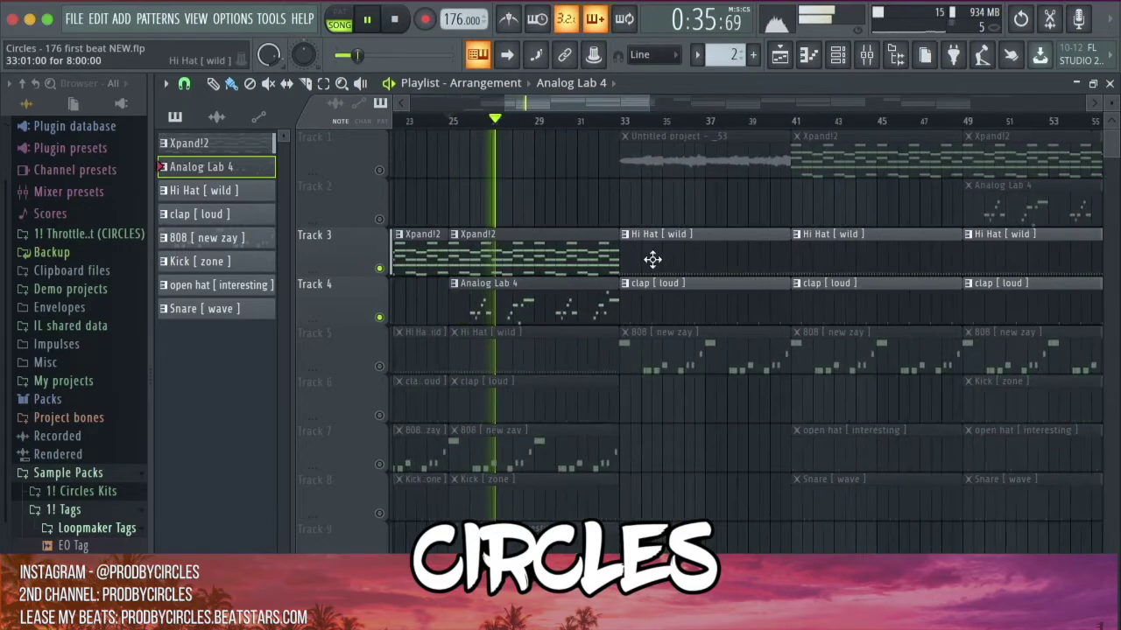
scroll(551, 255, down, 2)
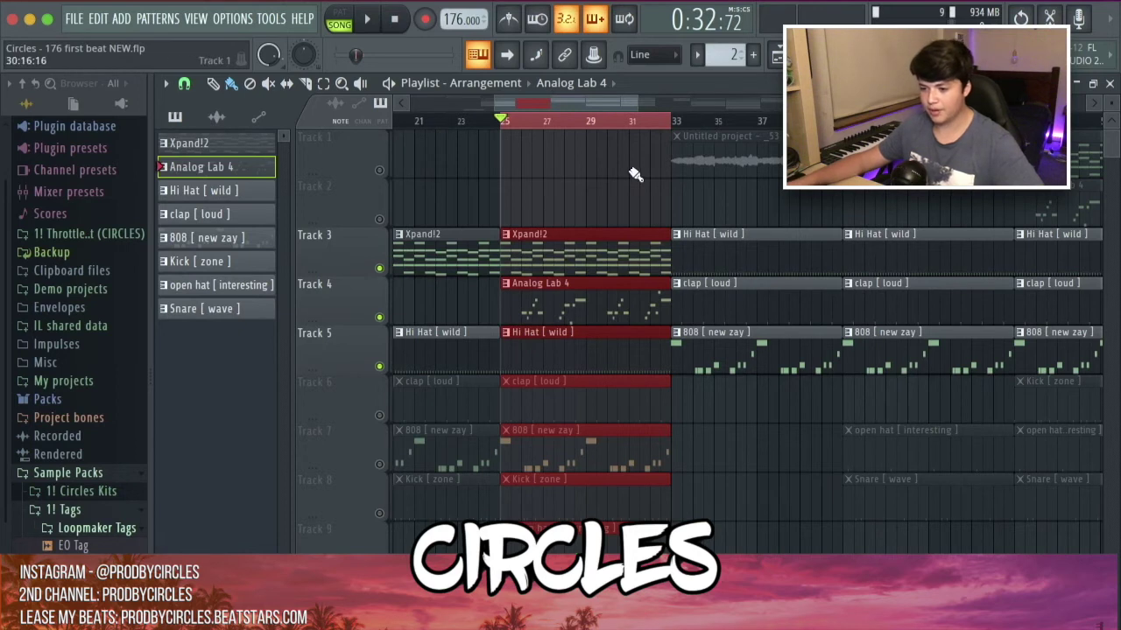
Step: Play the selected section from bar 25 to 33 and unmute Track 6 to add the clap
key(space)
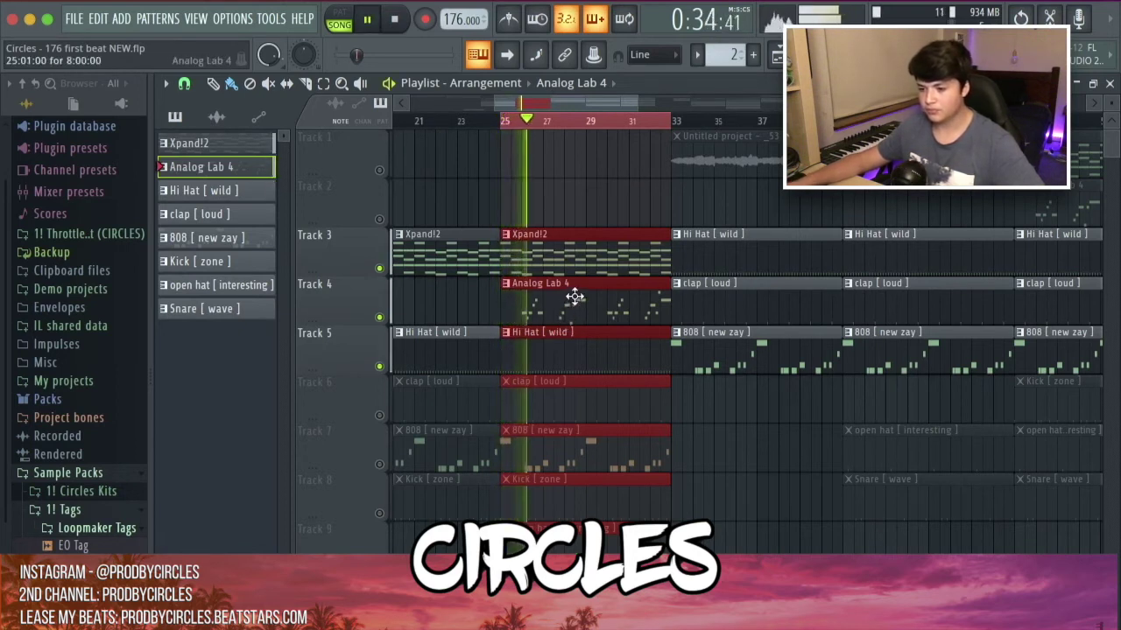
click(379, 415)
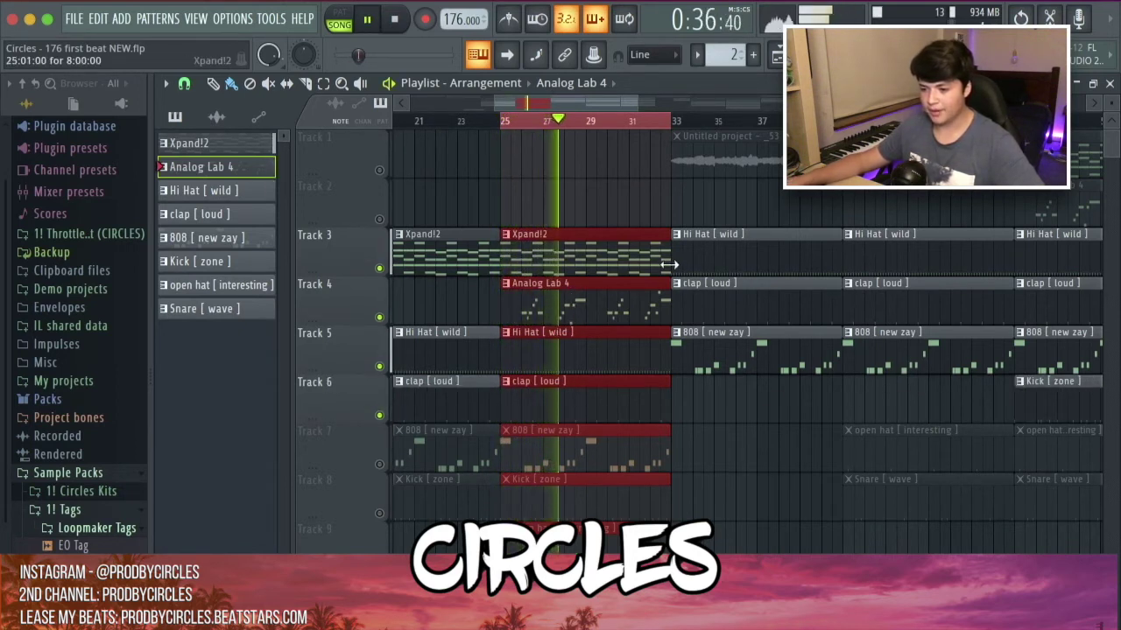
ctrl+scroll(440, 397, up, 4)
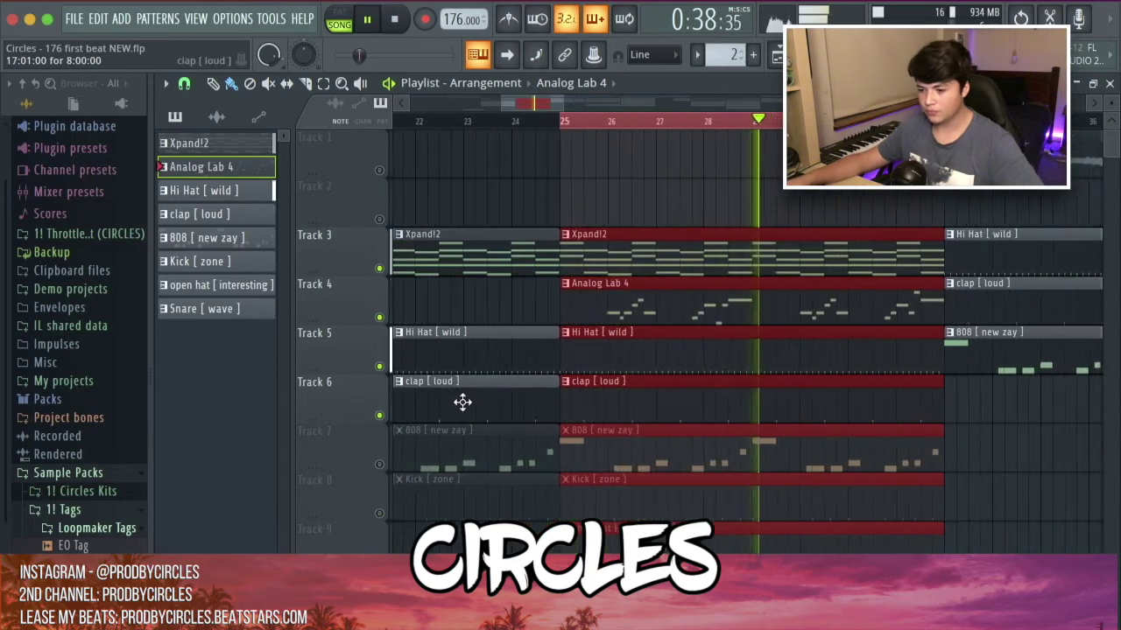
ctrl+scroll(1069, 407, down, 2)
key(space)
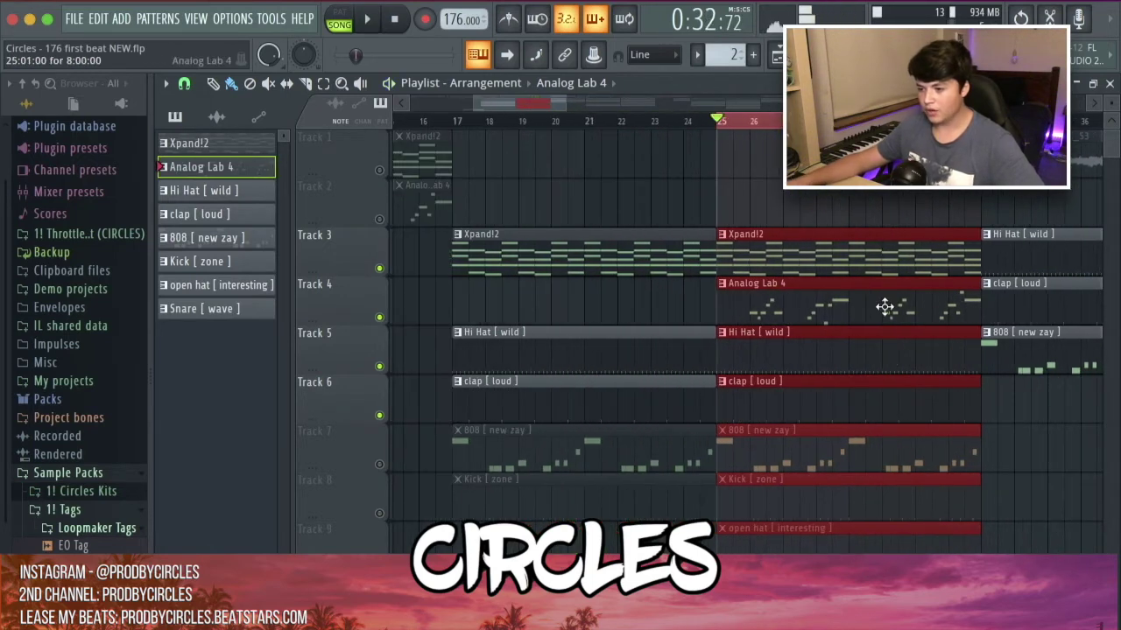
Step: Unmute Track 7 and play the selected section with the 808 added
ctrl+scroll(734, 423, down, 8)
ctrl+scroll(513, 425, up, 8)
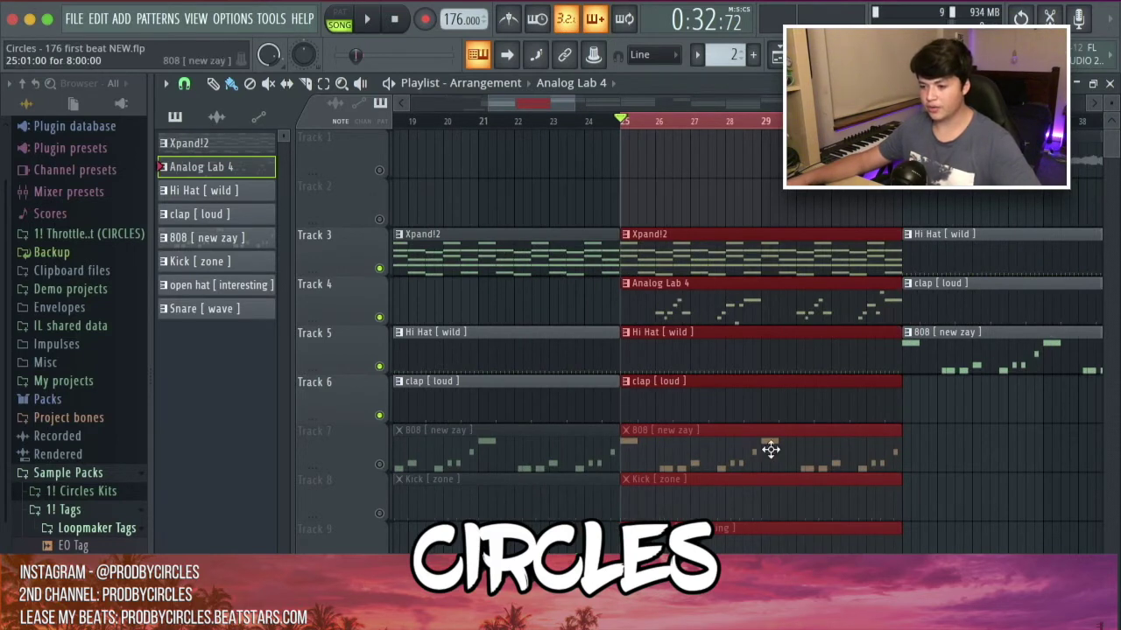
click(379, 464)
key(space)
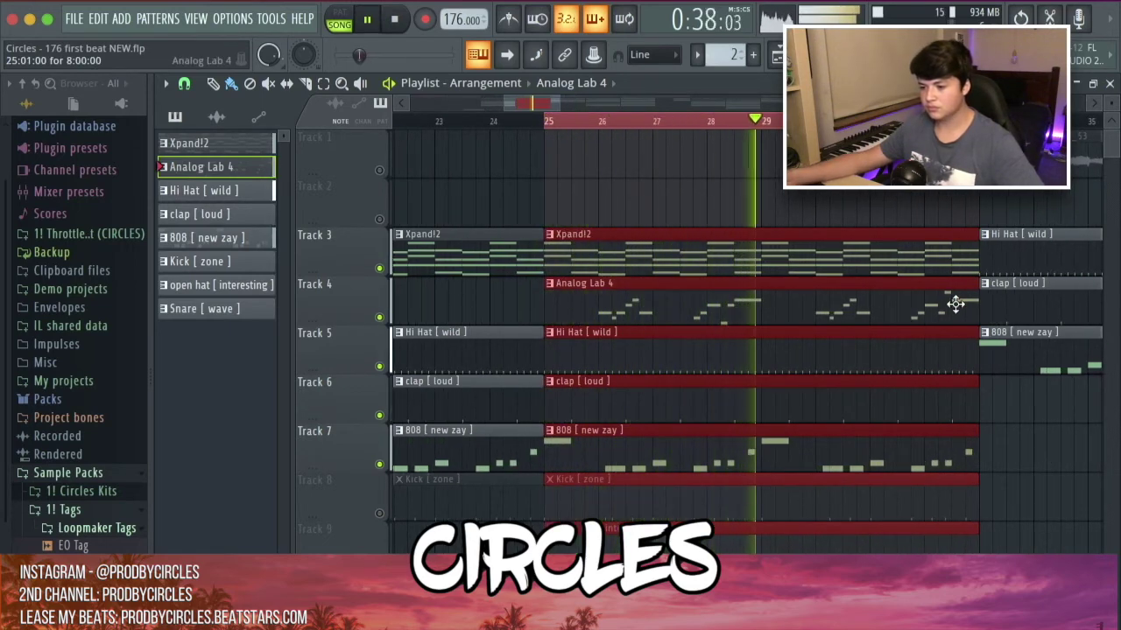
scroll(954, 304, down, 4)
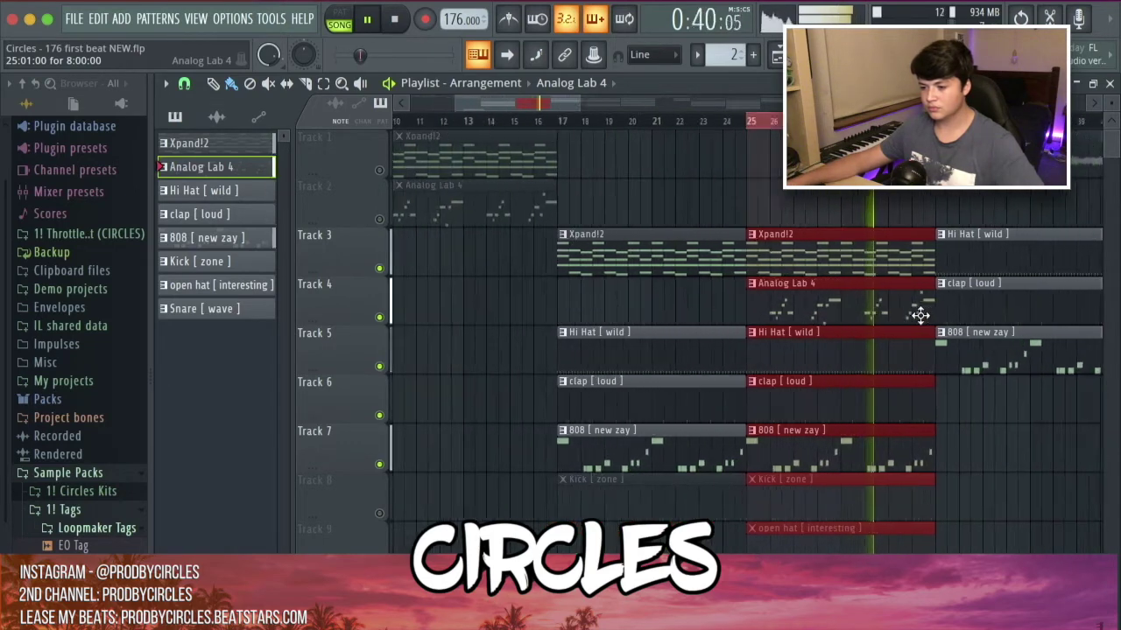
scroll(919, 315, up, 5)
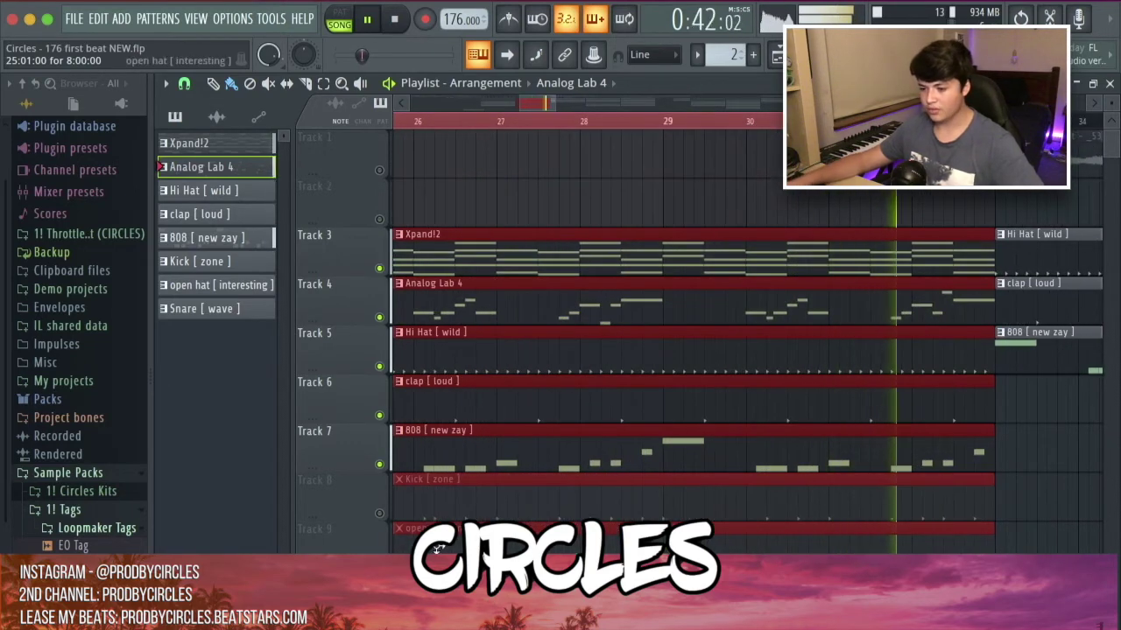
Step: Unmute Track 8 to add the kick, listen to the selected section and stop playback
click(381, 514)
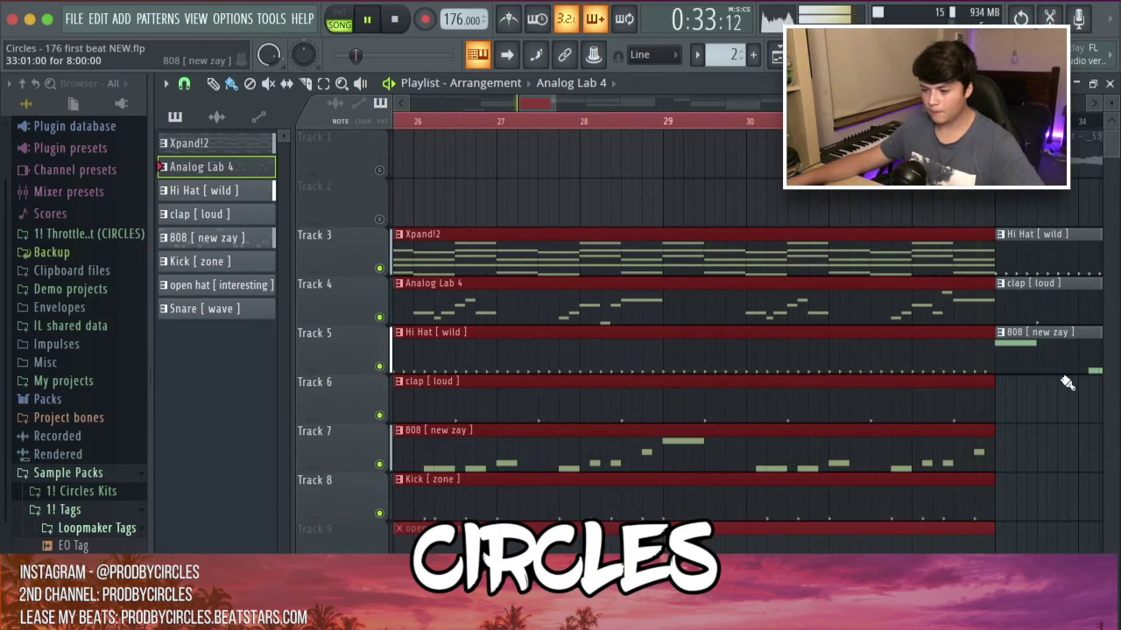
scroll(1000, 387, down, 2)
scroll(908, 377, down, 2)
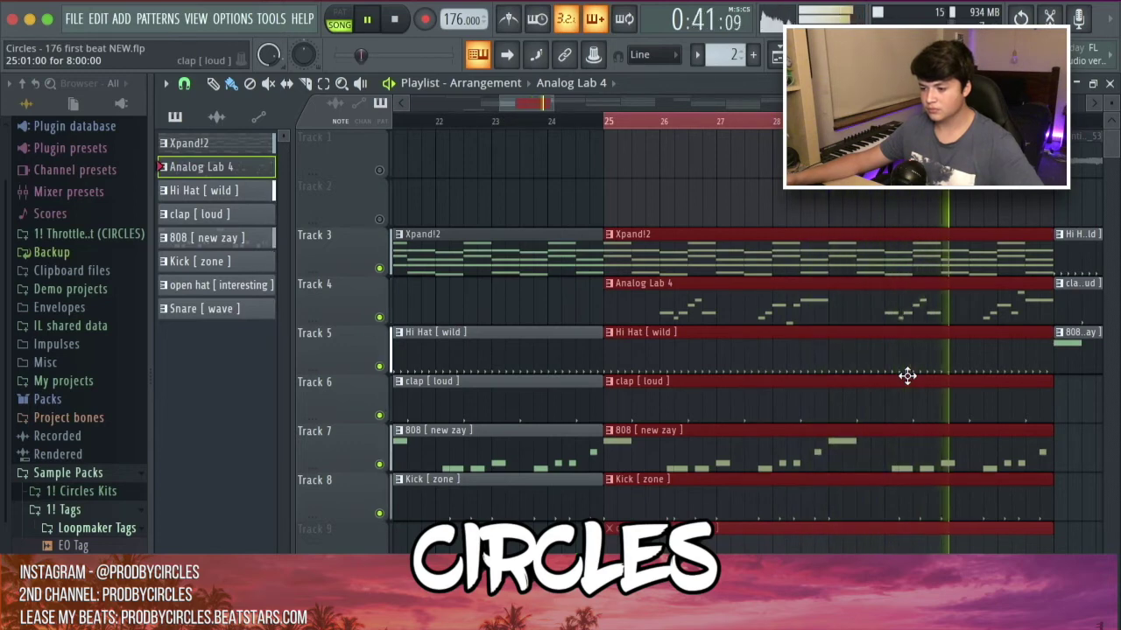
scroll(925, 382, down, 4)
scroll(928, 528, up, 3)
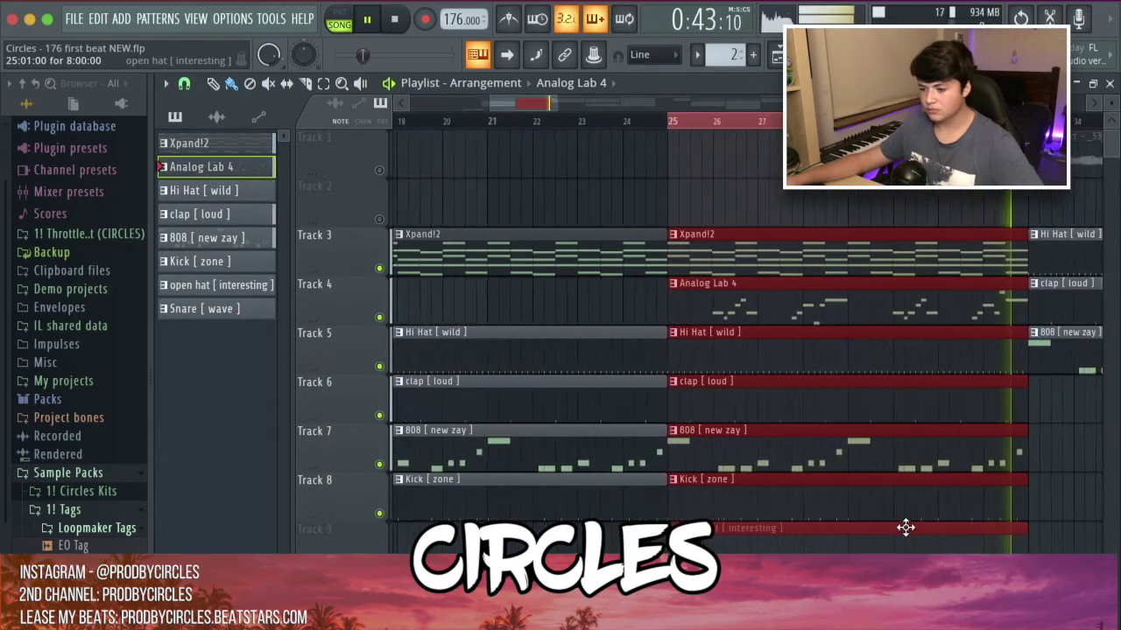
scroll(905, 527, up, 2)
key(space)
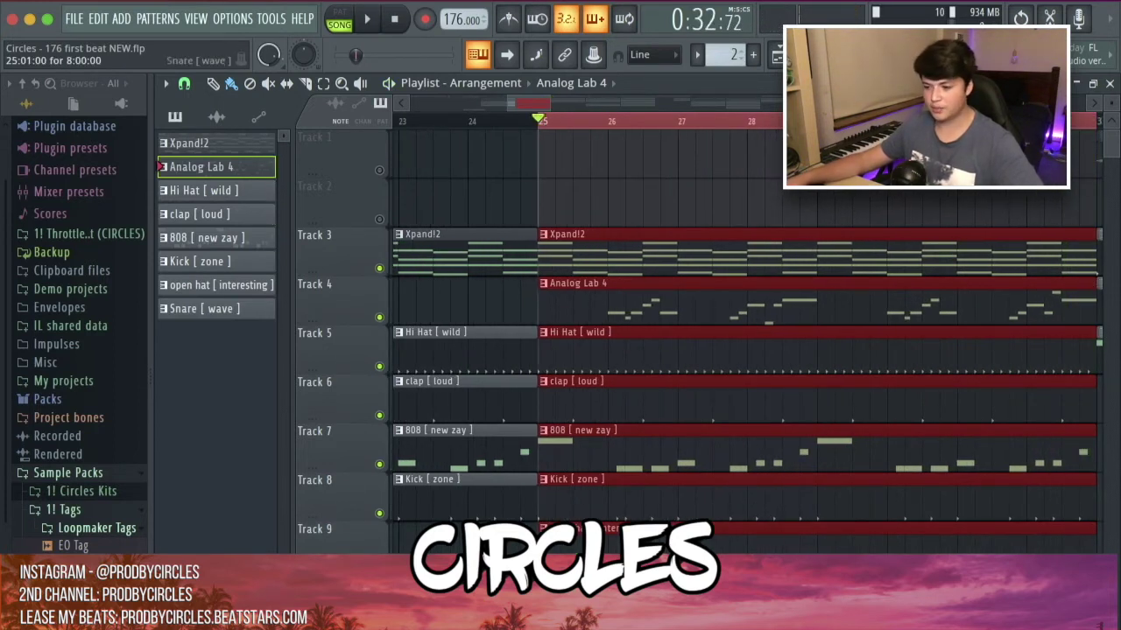
Step: Play the selected bars 25 to 33 with all layers active, then clear the time selection and stop playback
key(space)
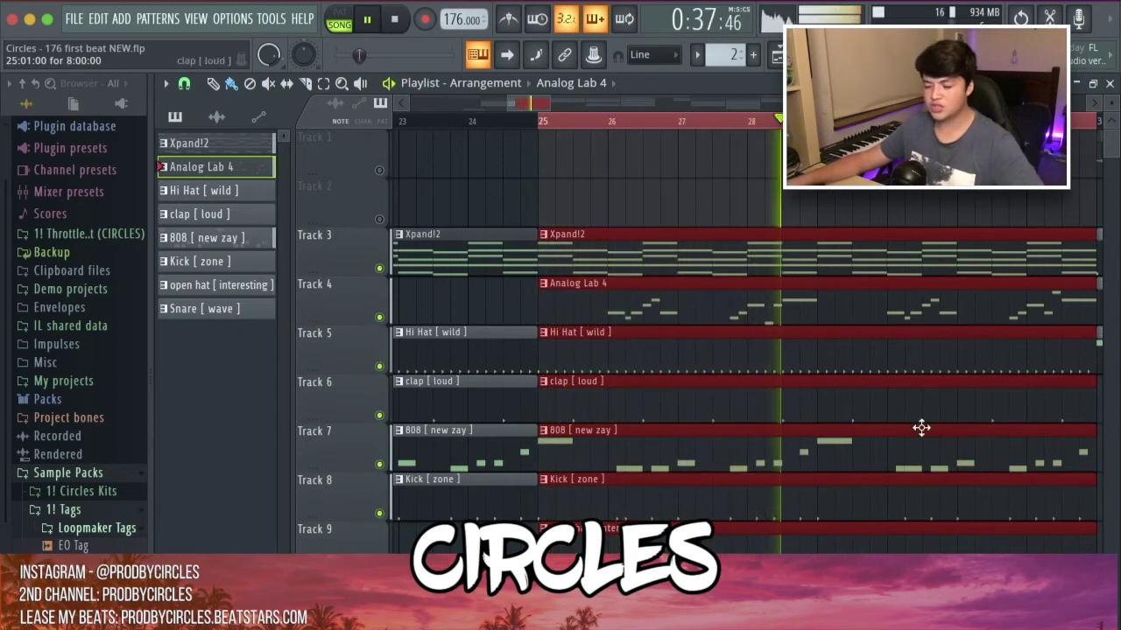
ctrl+scroll(1024, 499, down, 8)
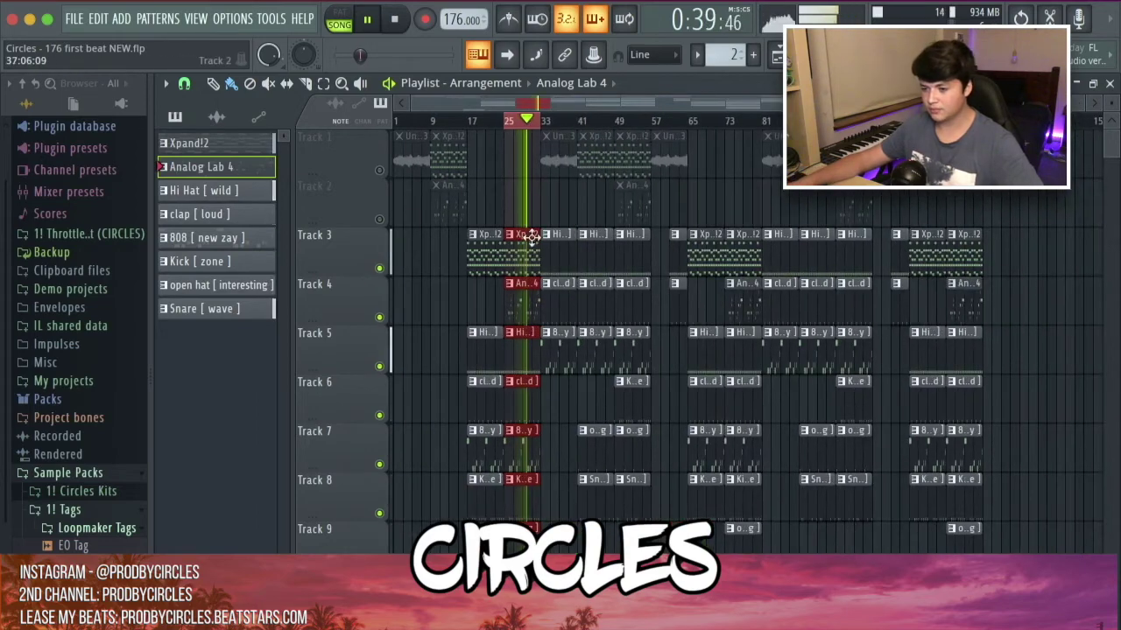
ctrl+scroll(464, 222, up, 3)
ctrl+scroll(555, 250, up, 6)
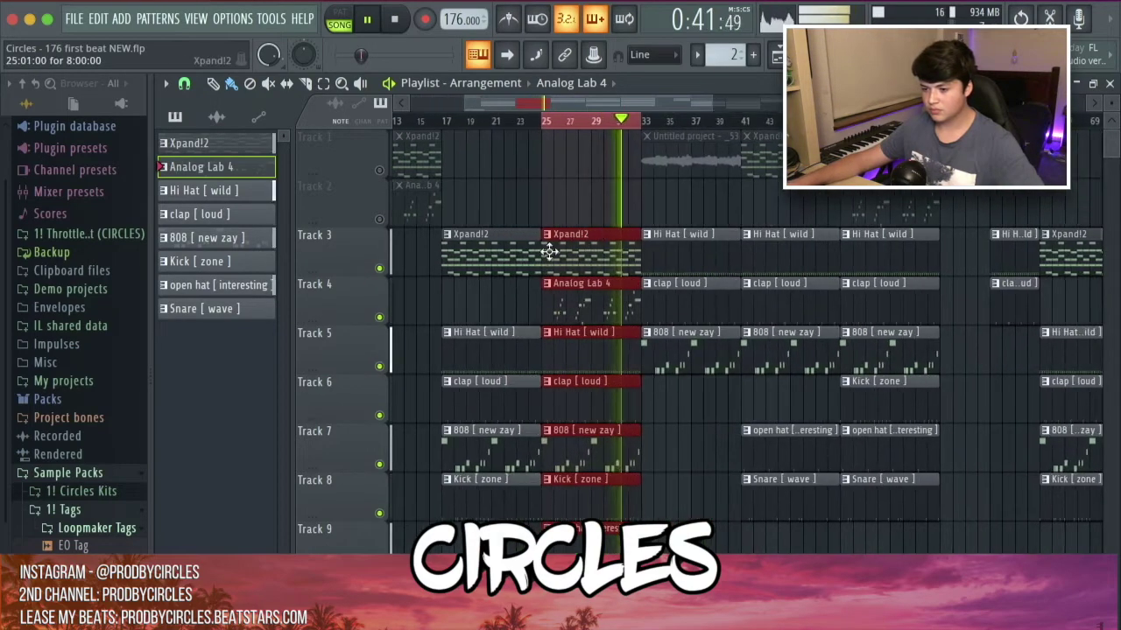
double_click(608, 119)
key(space)
Step: Solo Track 1, listen to the intro audio clip from bar 1, then stop playback and bring back the other tracks
ctrl+scroll(567, 135, down, 8)
ctrl+scroll(394, 194, up, 5)
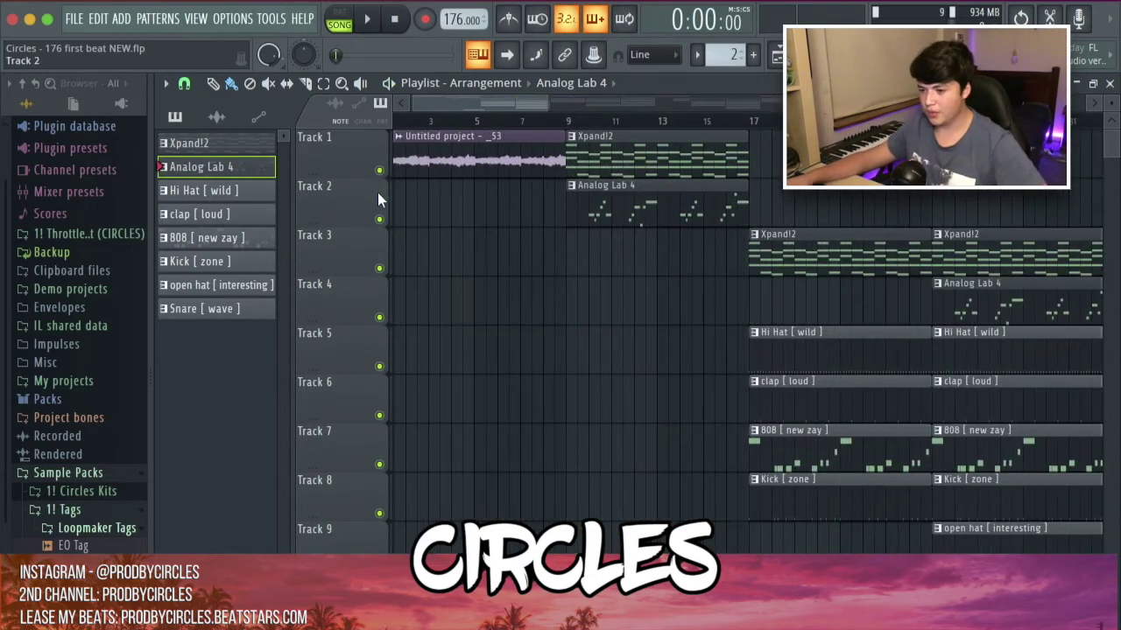
ctrl+scroll(318, 155, up, 4)
ctrl+scroll(763, 153, down, 2)
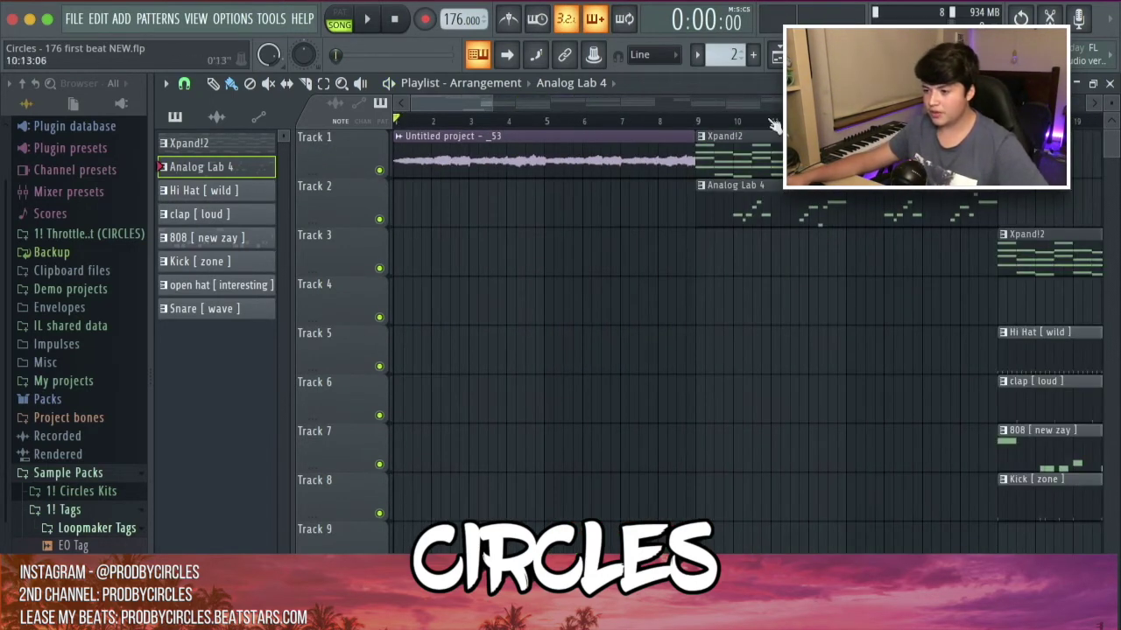
ctrl+scroll(376, 201, up, 3)
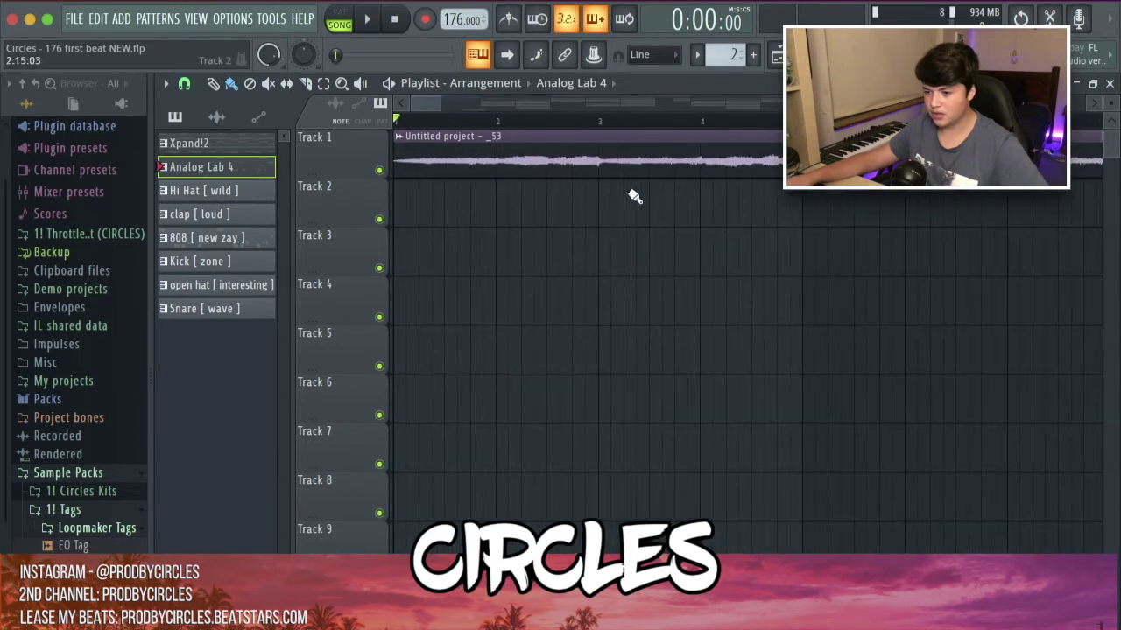
ctrl+scroll(444, 219, down, 1)
right_click(377, 171)
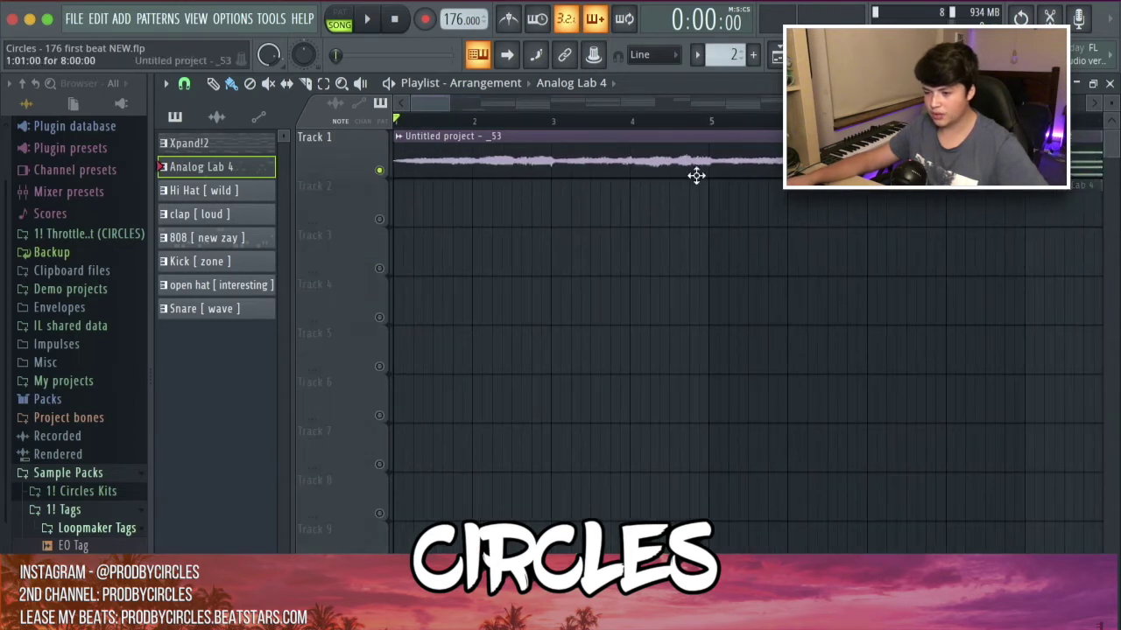
key(space)
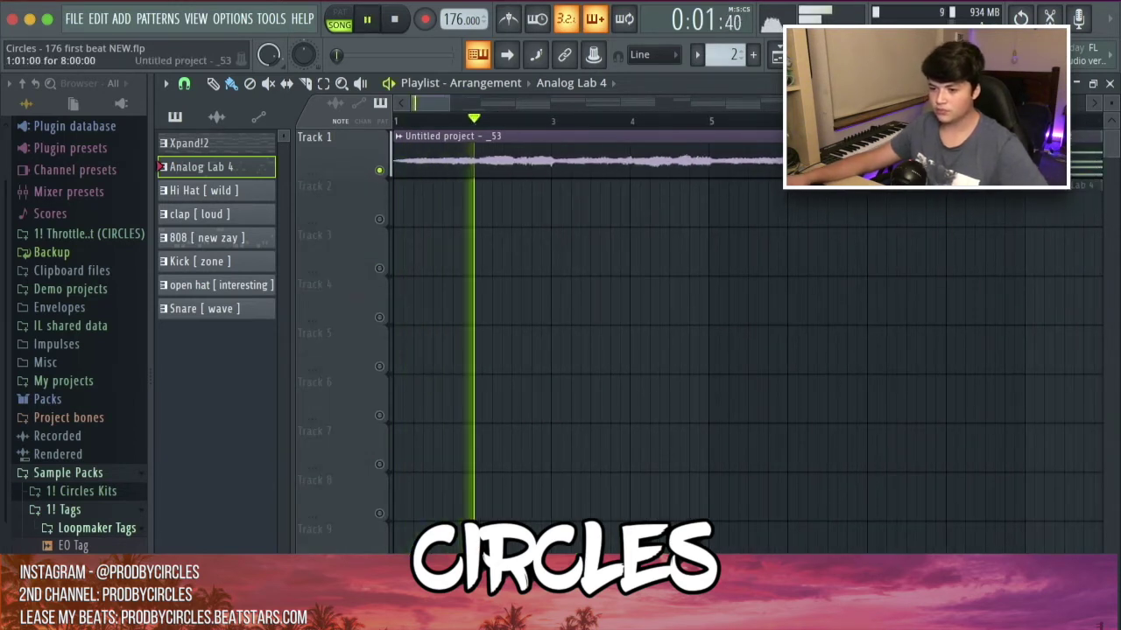
ctrl+scroll(777, 206, down, 4)
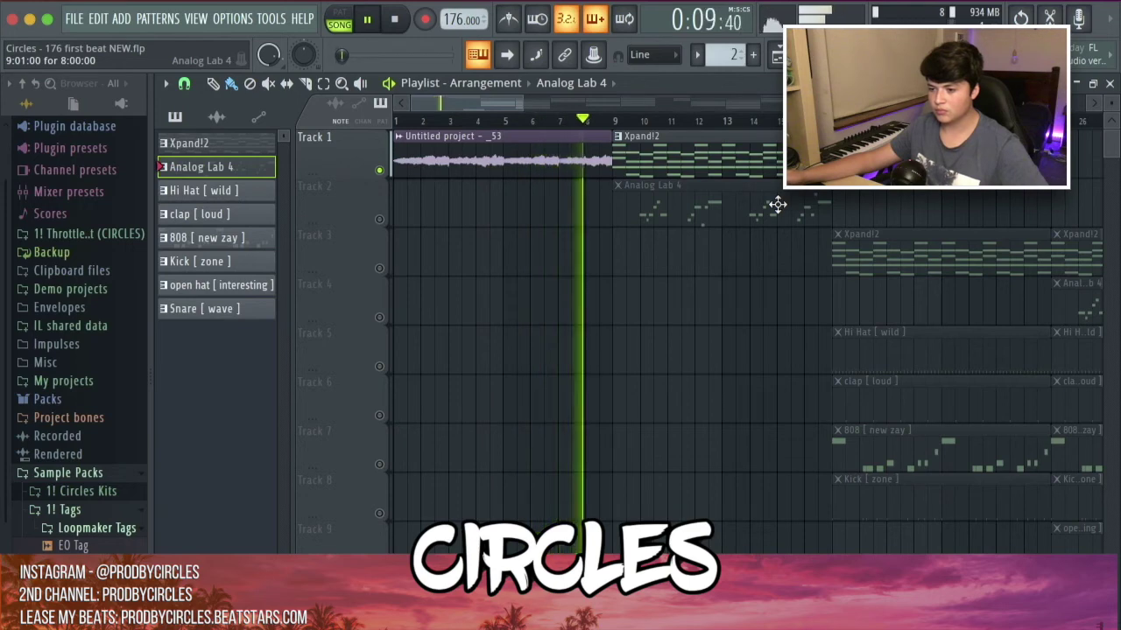
key(space)
right_click(380, 171)
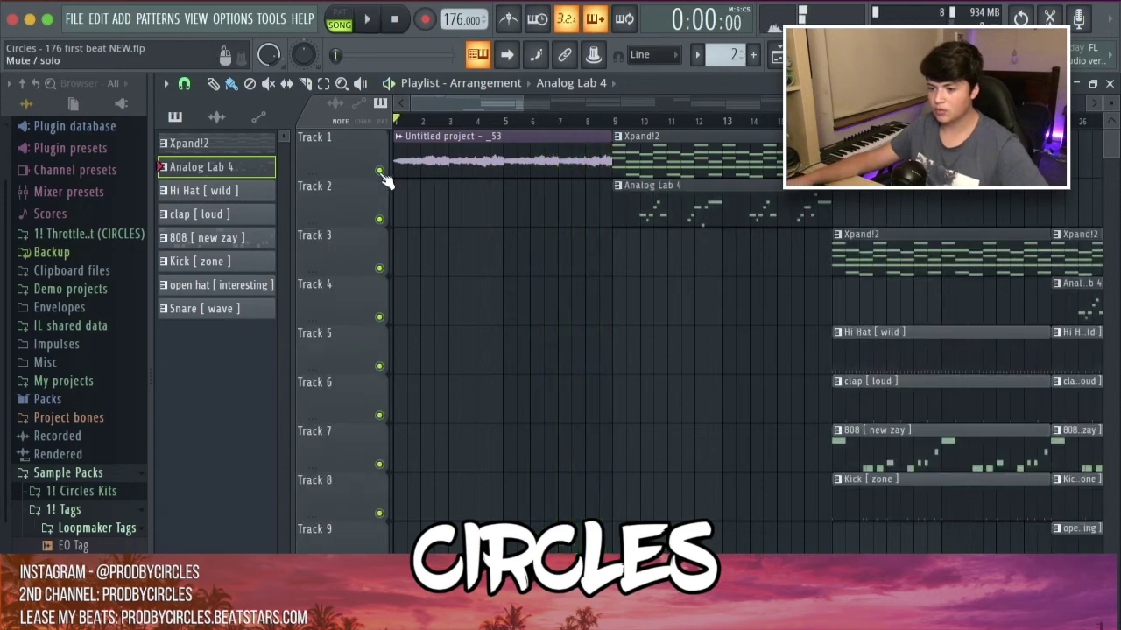
Step: Examine the intro clips on Tracks 1 and 2 within the full arrangement and place the playhead at bar 9
scroll(661, 239, down, 5)
scroll(661, 239, down, 1)
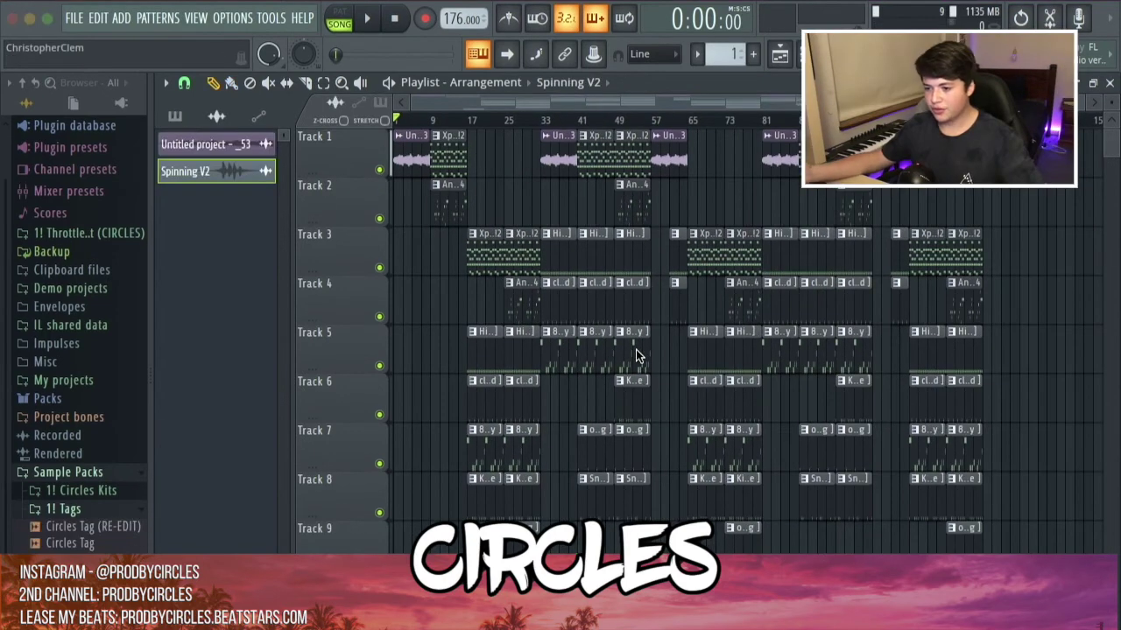
scroll(394, 230, up, 3)
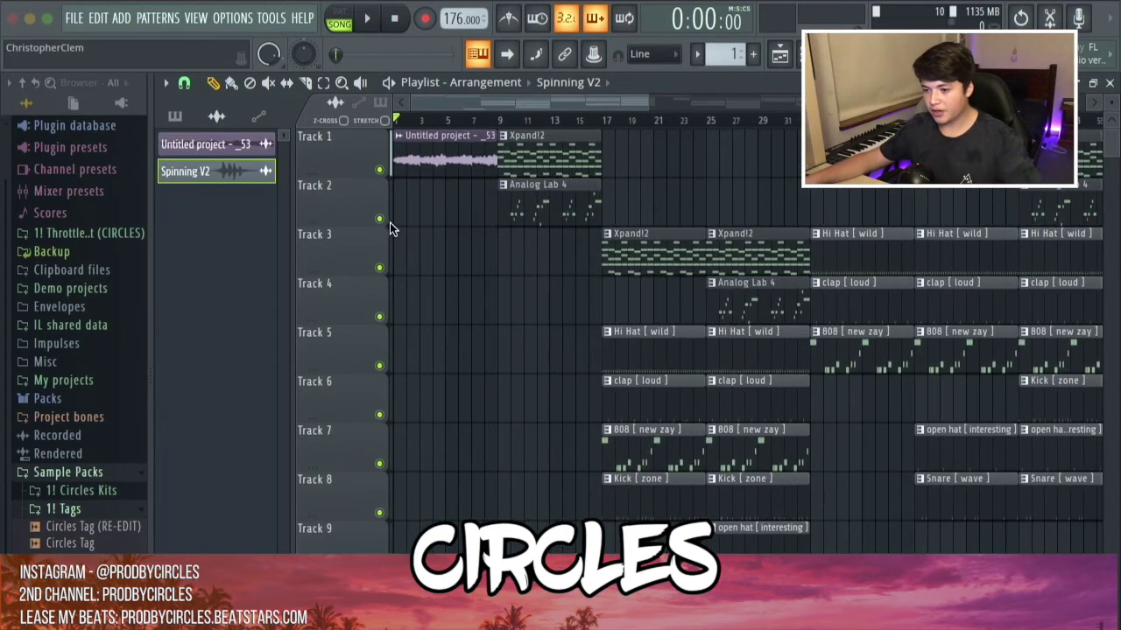
scroll(461, 226, down, 3)
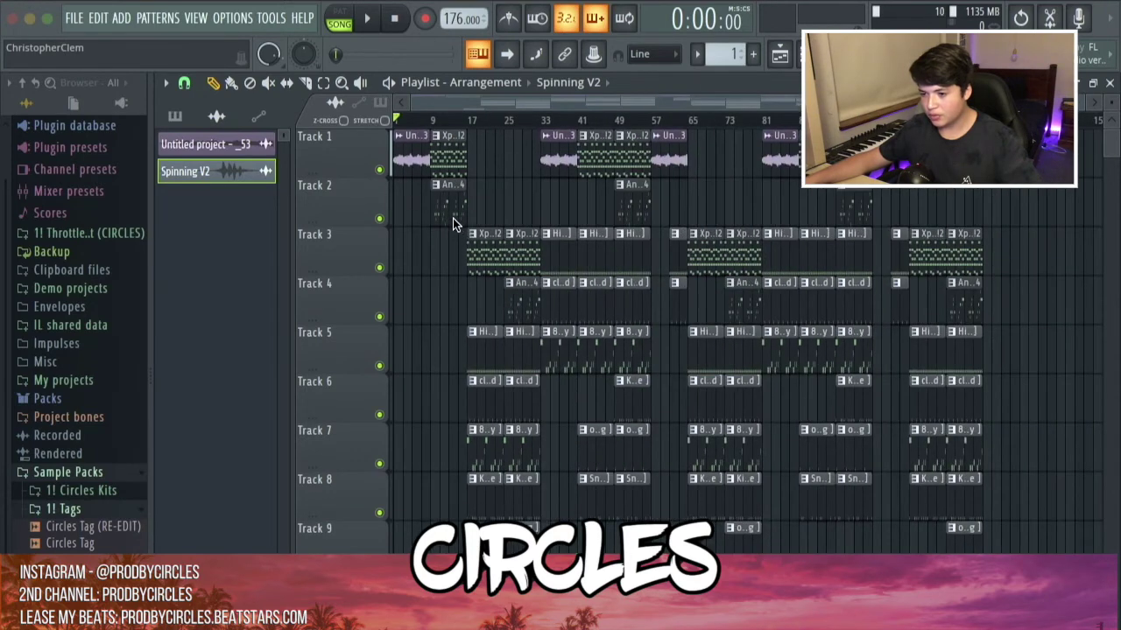
scroll(399, 180, up, 3)
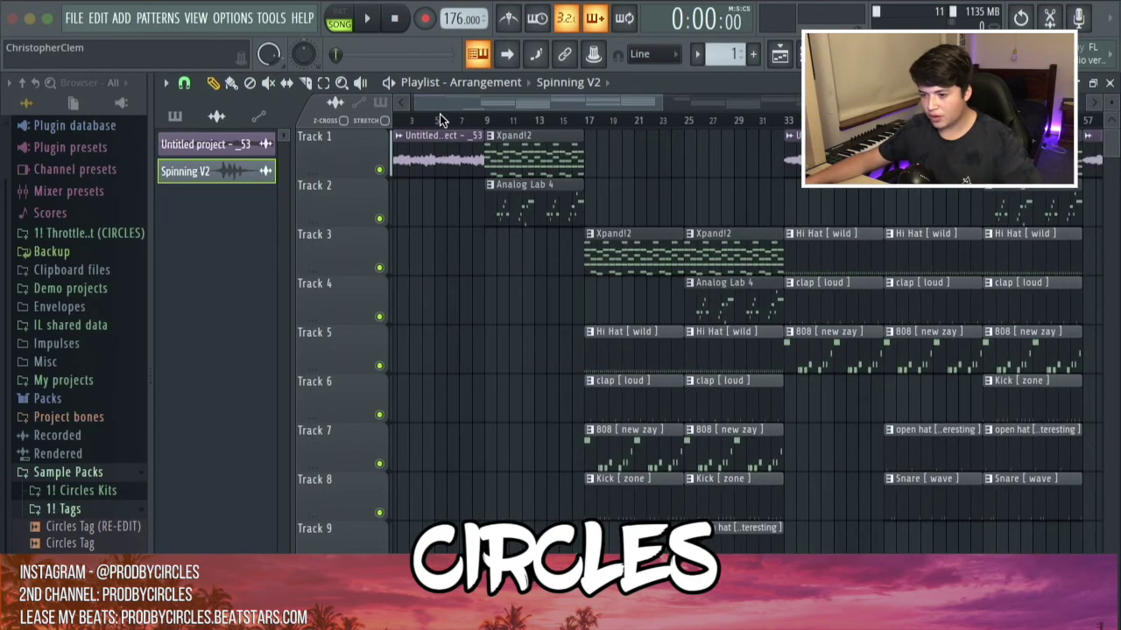
click(396, 121)
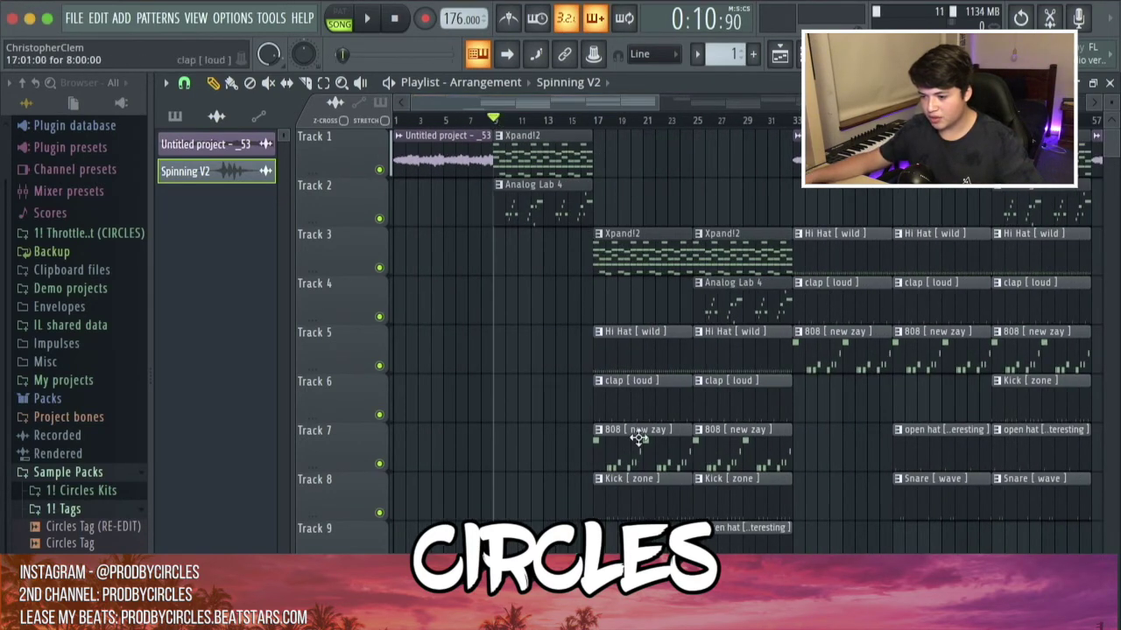
Step: Examine how the chords, melody and drum layers are arranged between bars 17 and 33
scroll(682, 481, down, 3)
scroll(573, 342, up, 5)
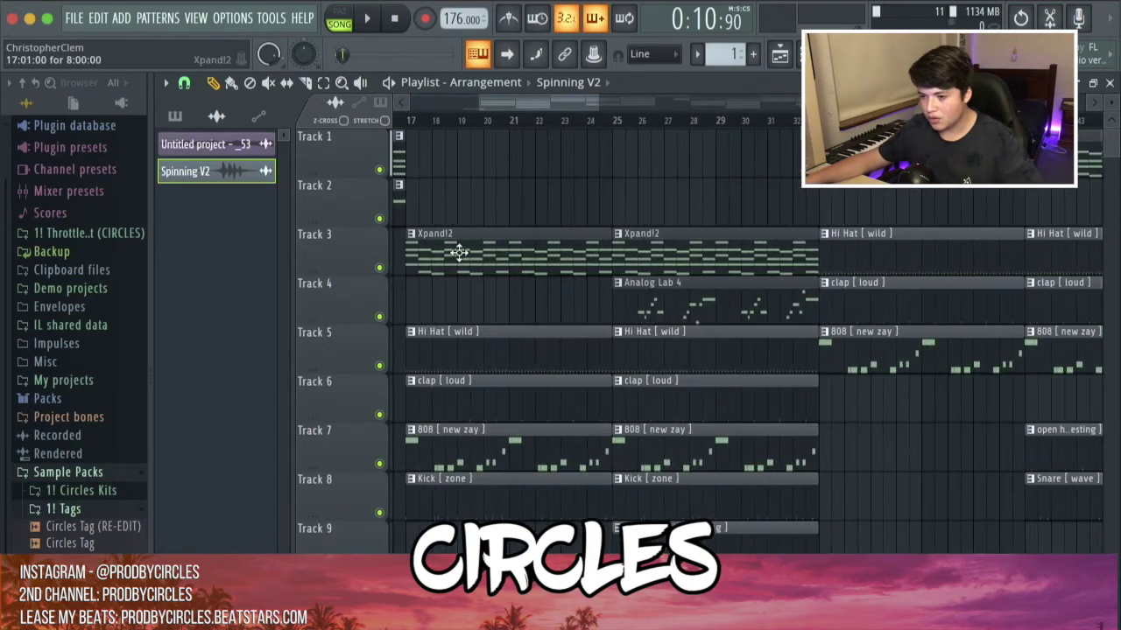
scroll(446, 256, up, 2)
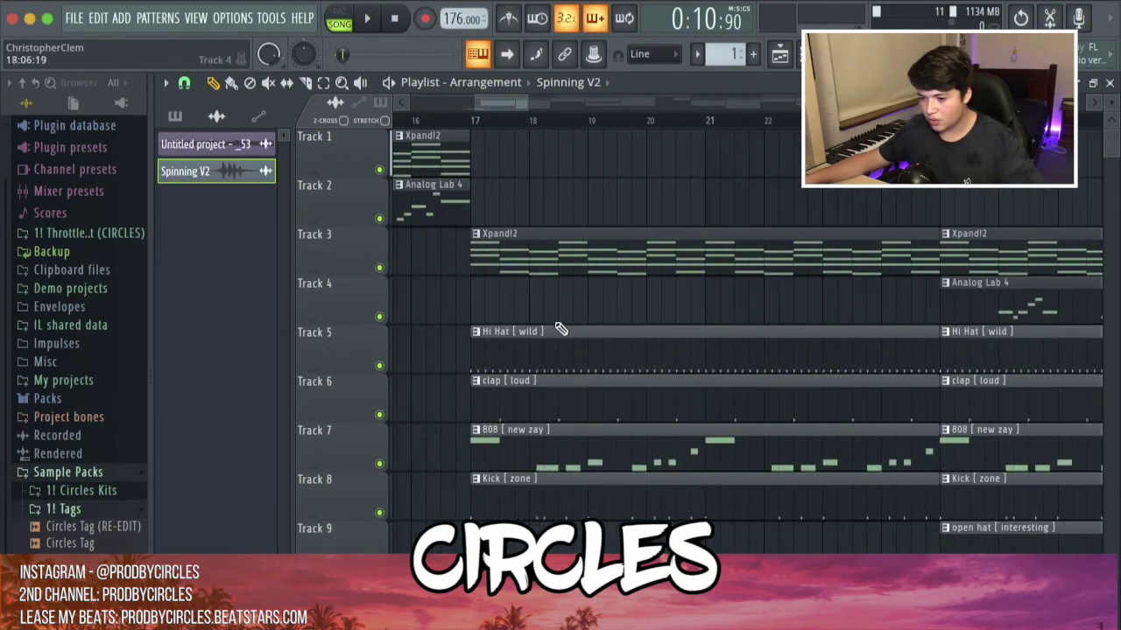
scroll(758, 477, down, 3)
scroll(545, 363, up, 3)
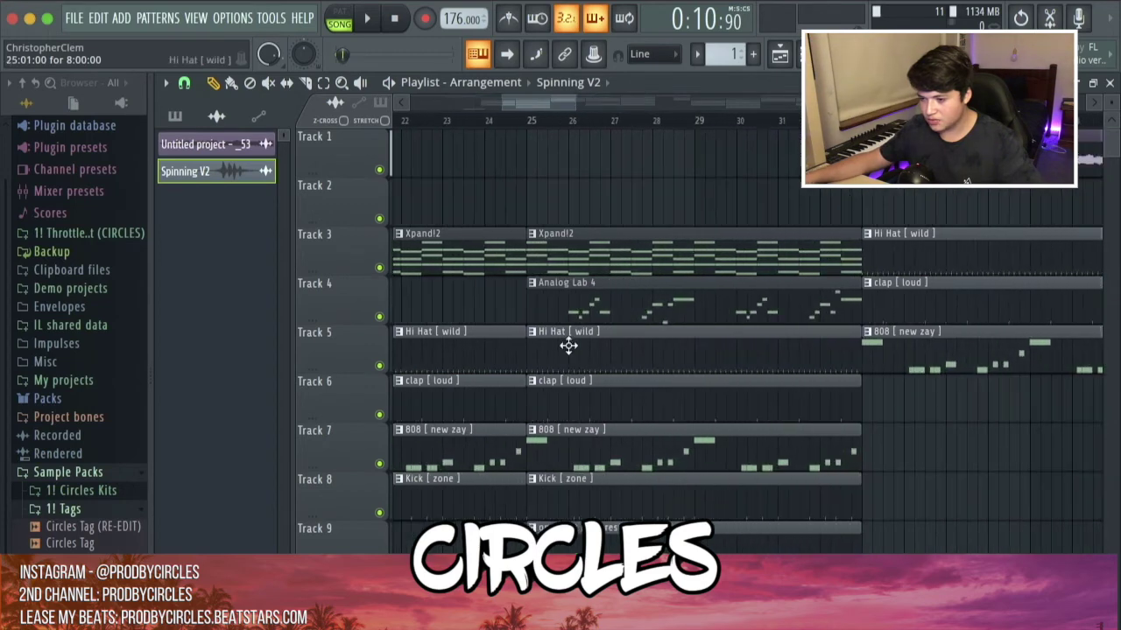
scroll(608, 350, down, 3)
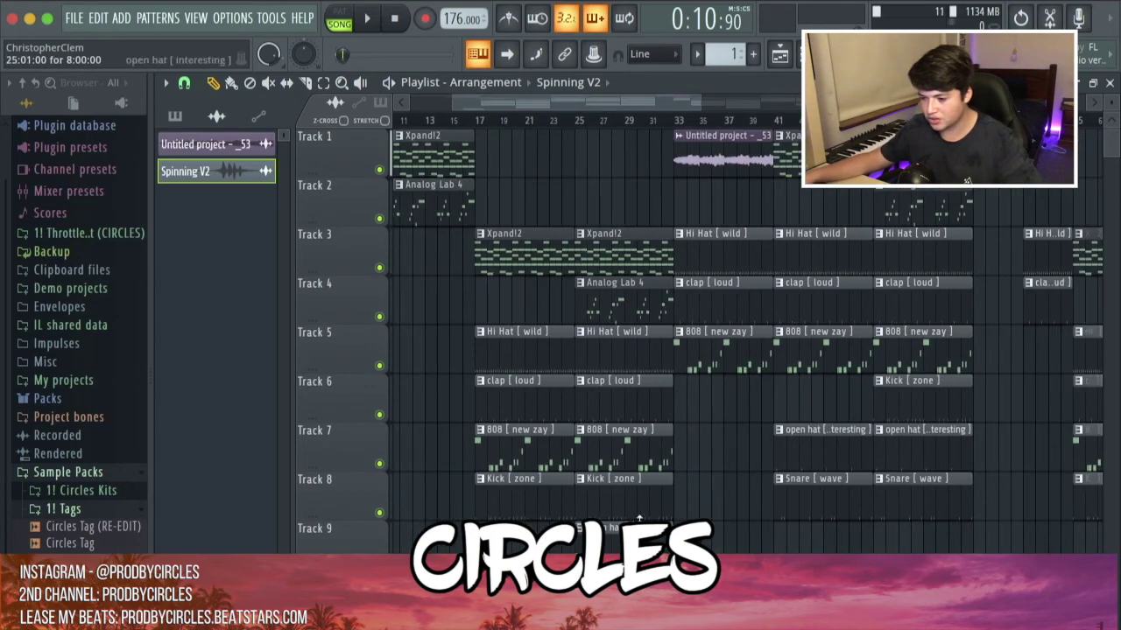
Step: Play the arrangement from bar 33, where the audio clip enters with the hi-hat, clap and 808
key(space)
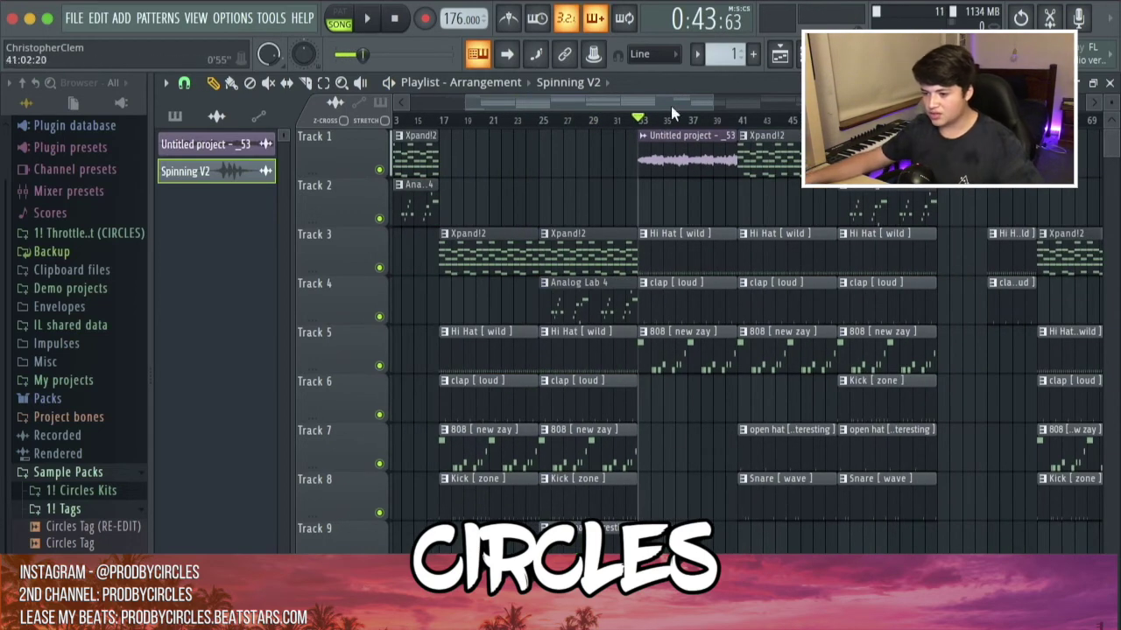
scroll(664, 127, up, 1)
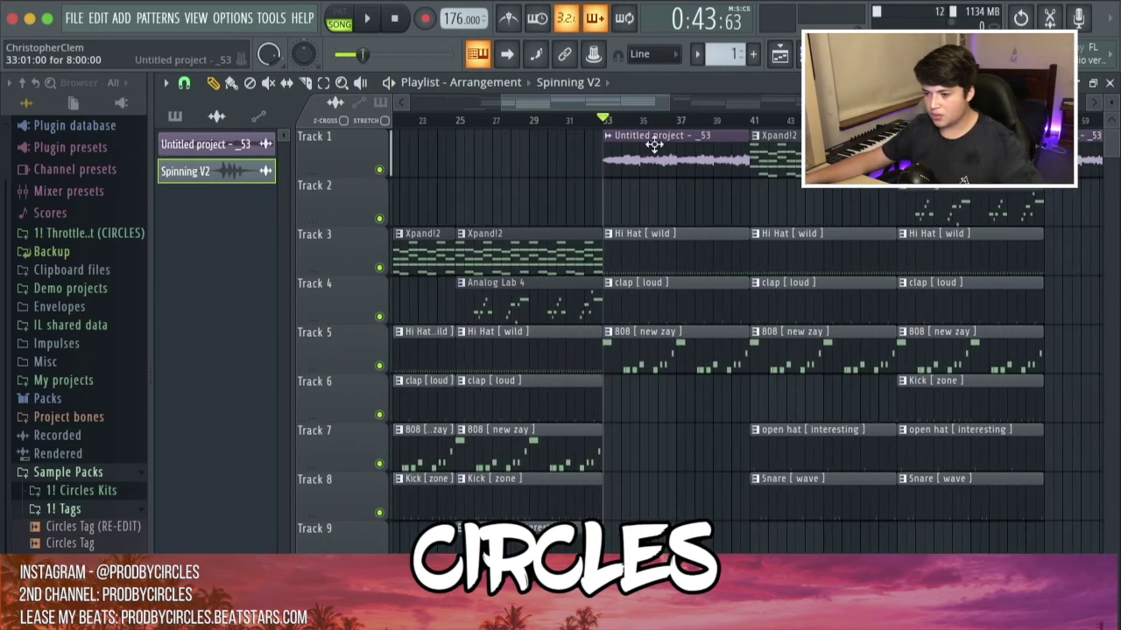
key(space)
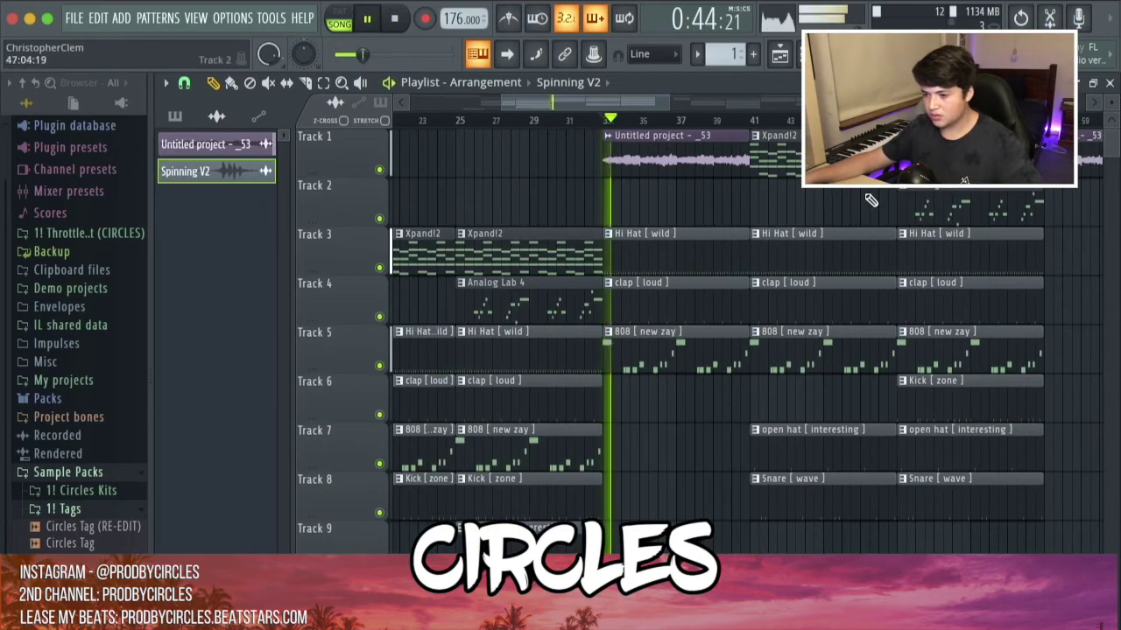
scroll(880, 200, down, 3)
scroll(653, 236, up, 3)
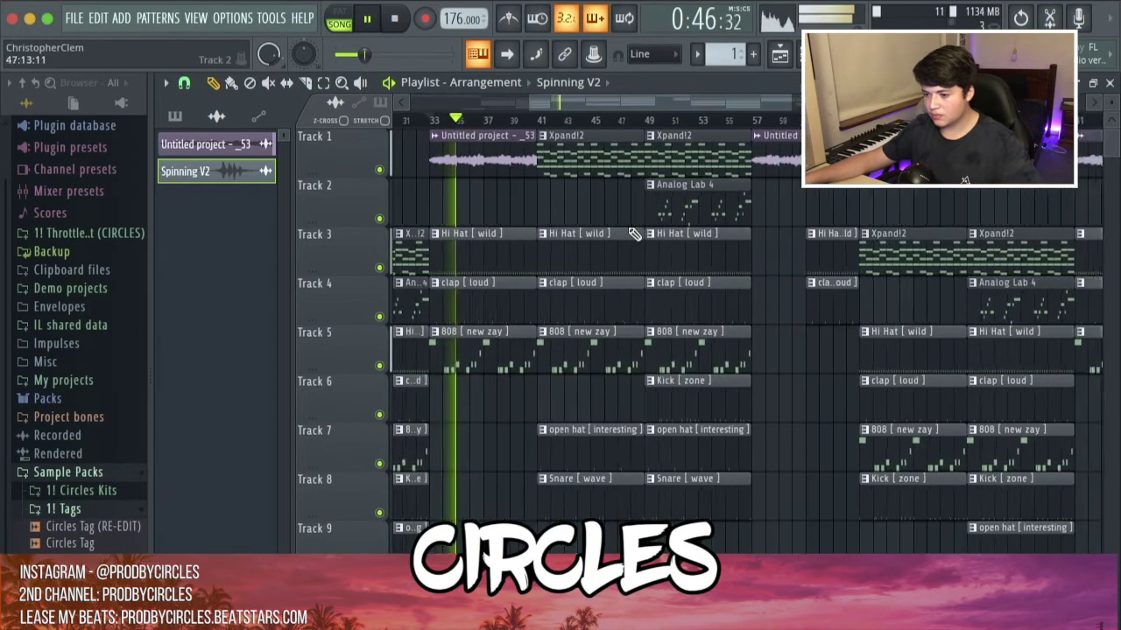
scroll(636, 231, down, 3)
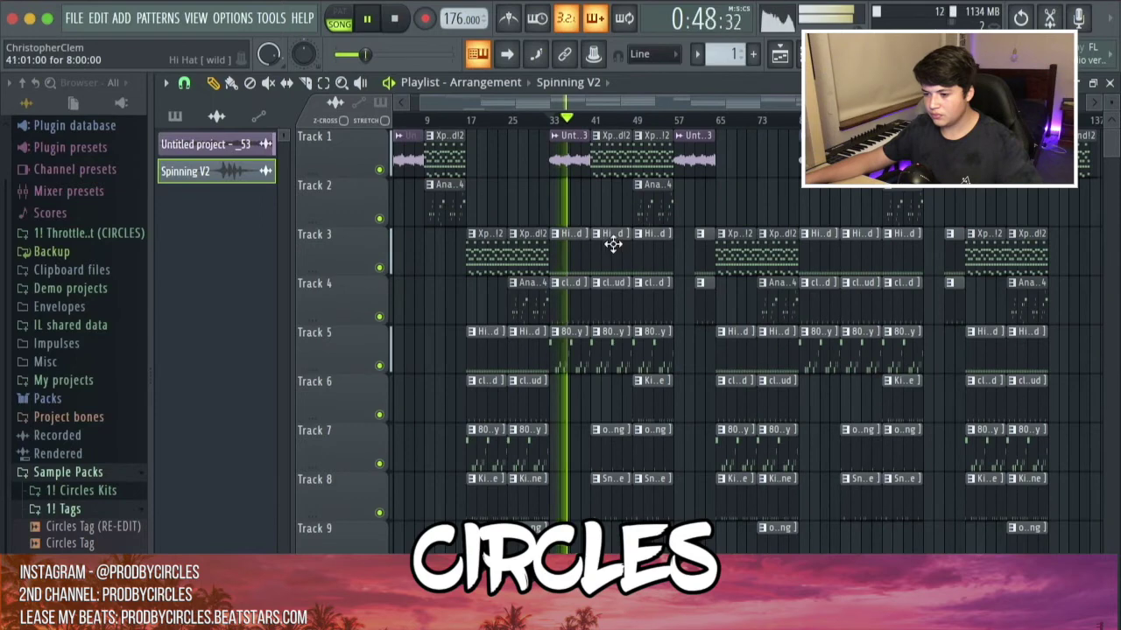
Step: Move the playhead to bar 41 and listen to the section with the Xpand!2 chords, open hat and snare
scroll(570, 240, up, 3)
click(624, 121)
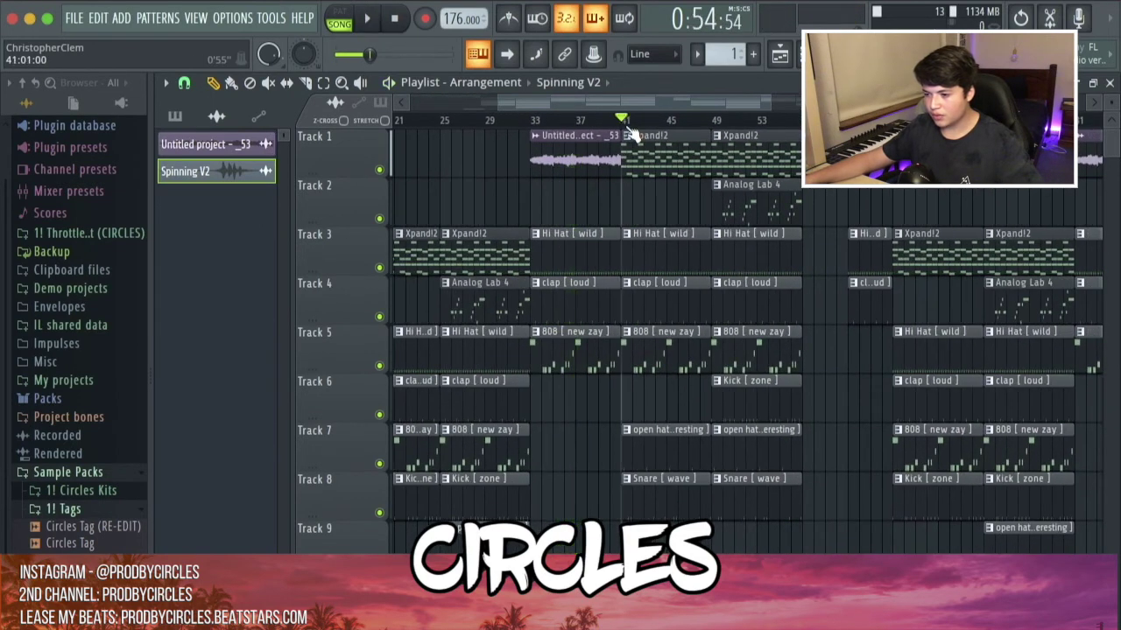
key(space)
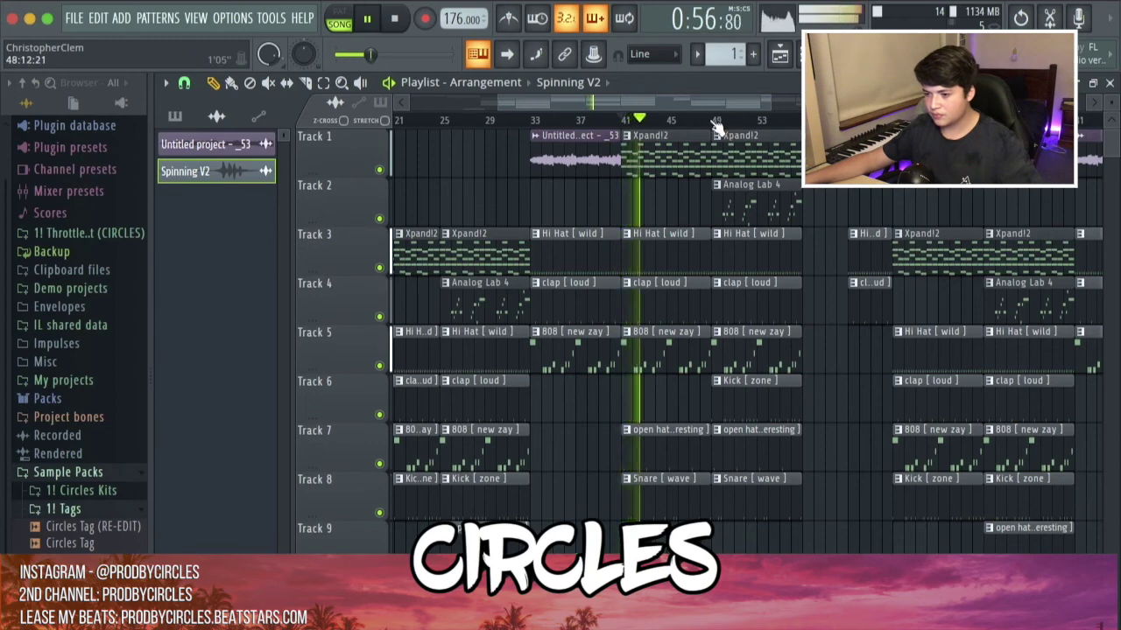
key(space)
Step: Move the playhead to bar 49 and listen to the section with the Analog Lab 4 melody and kick
click(713, 120)
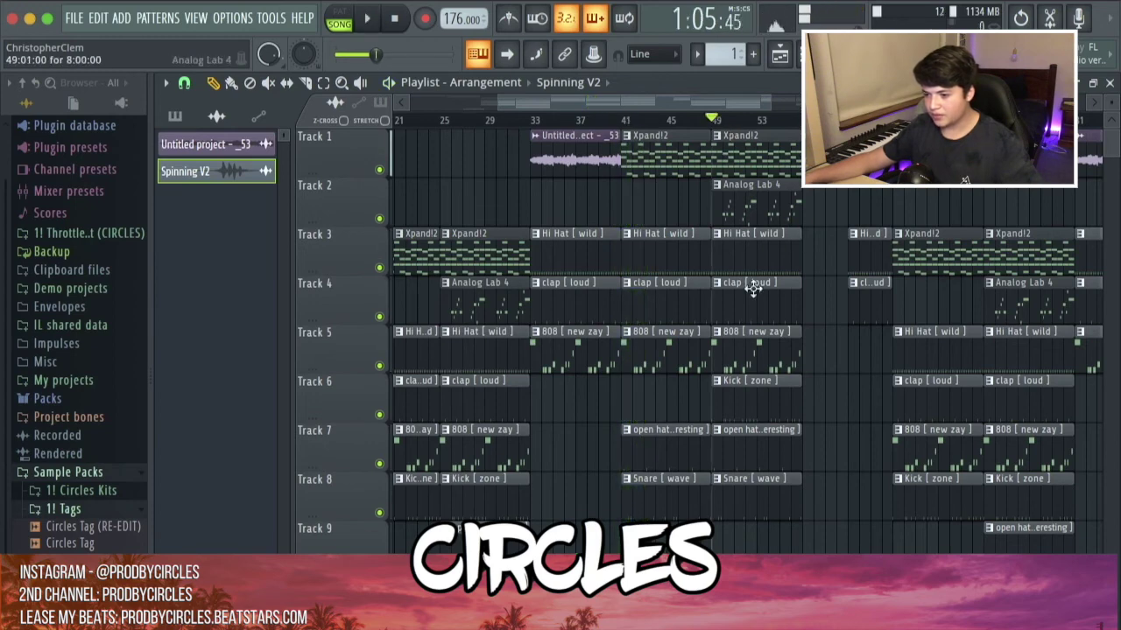
key(space)
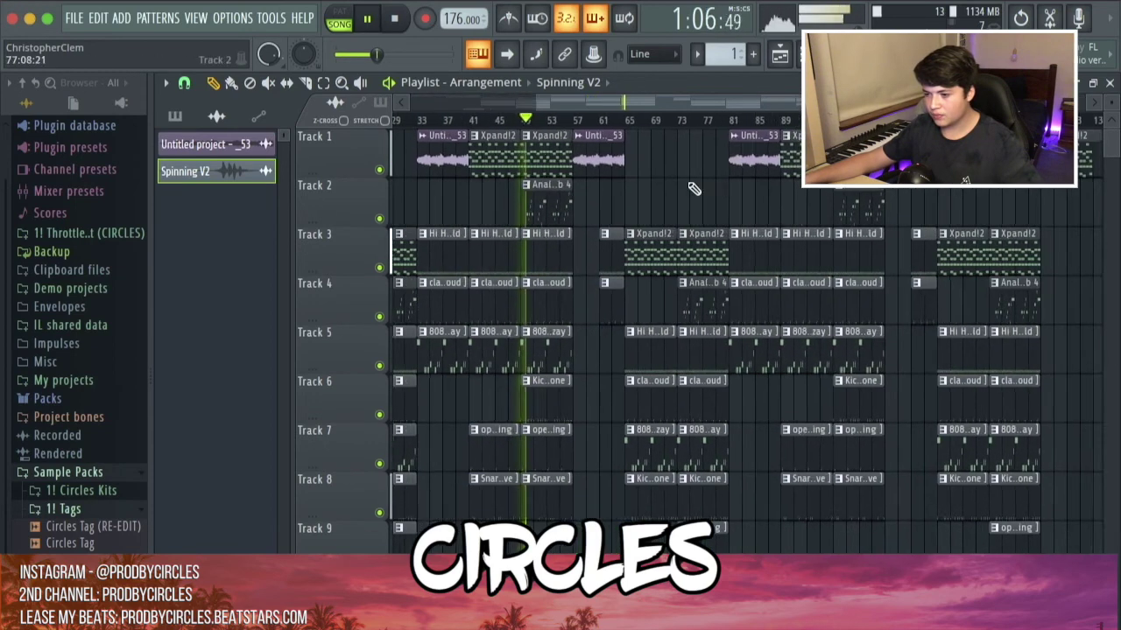
key(space)
Step: Listen to the audio clip breakdown from bar 57 and stop playback
scroll(551, 164, up, 2)
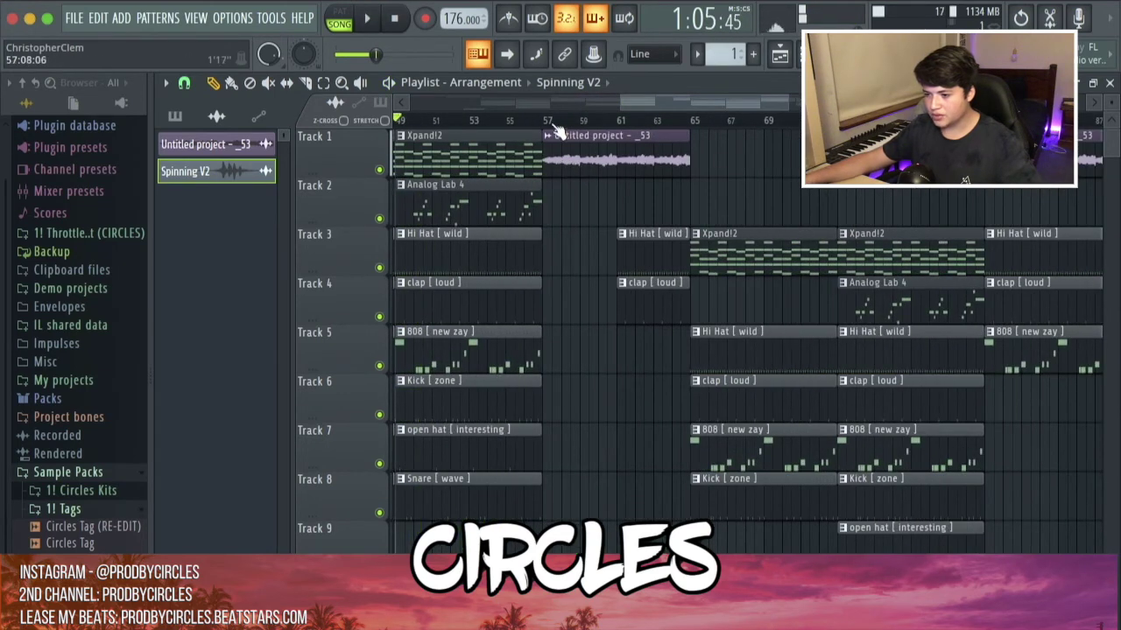
key(space)
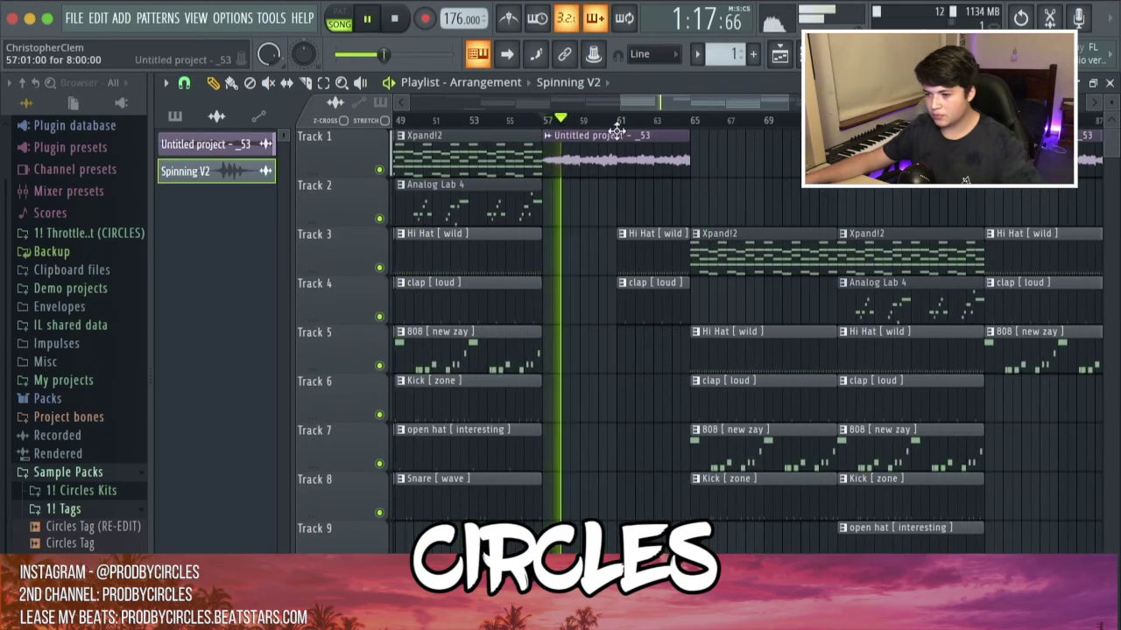
scroll(716, 280, down, 5)
key(space)
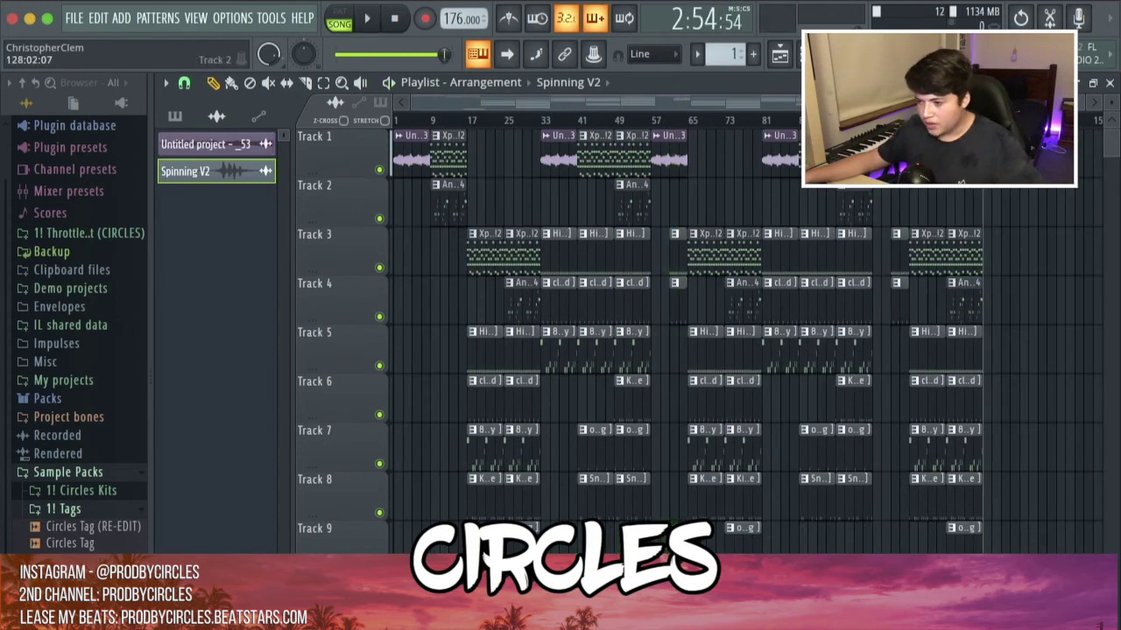
Step: Play the ending of the arrangement from bar 129
scroll(1036, 188, up, 5)
scroll(1036, 188, up, 2)
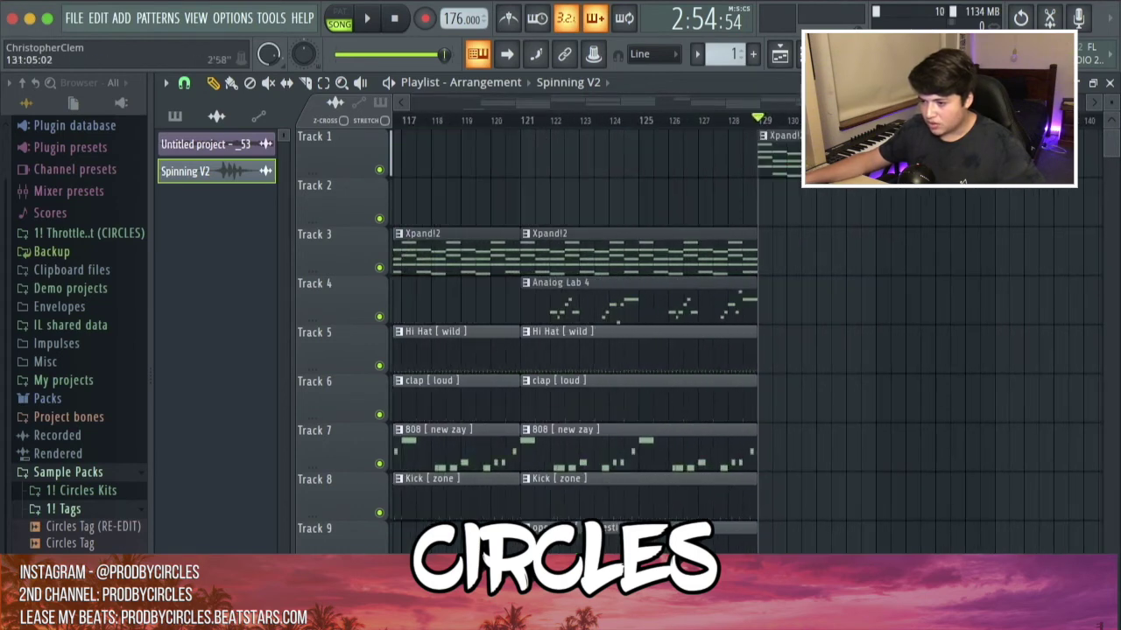
scroll(1036, 202, down, 6)
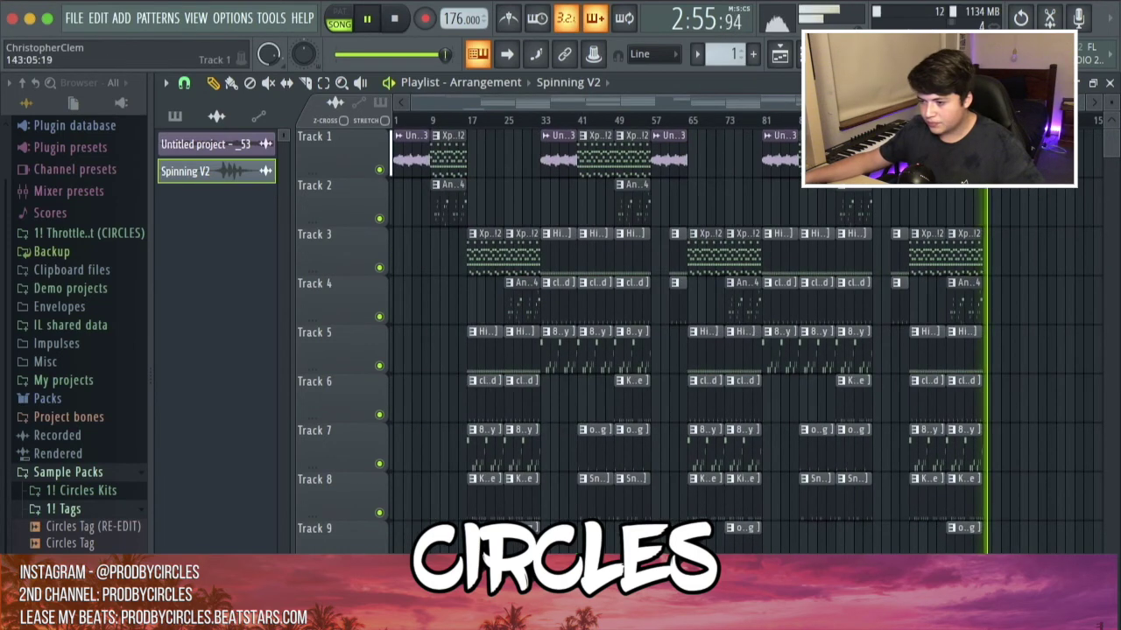